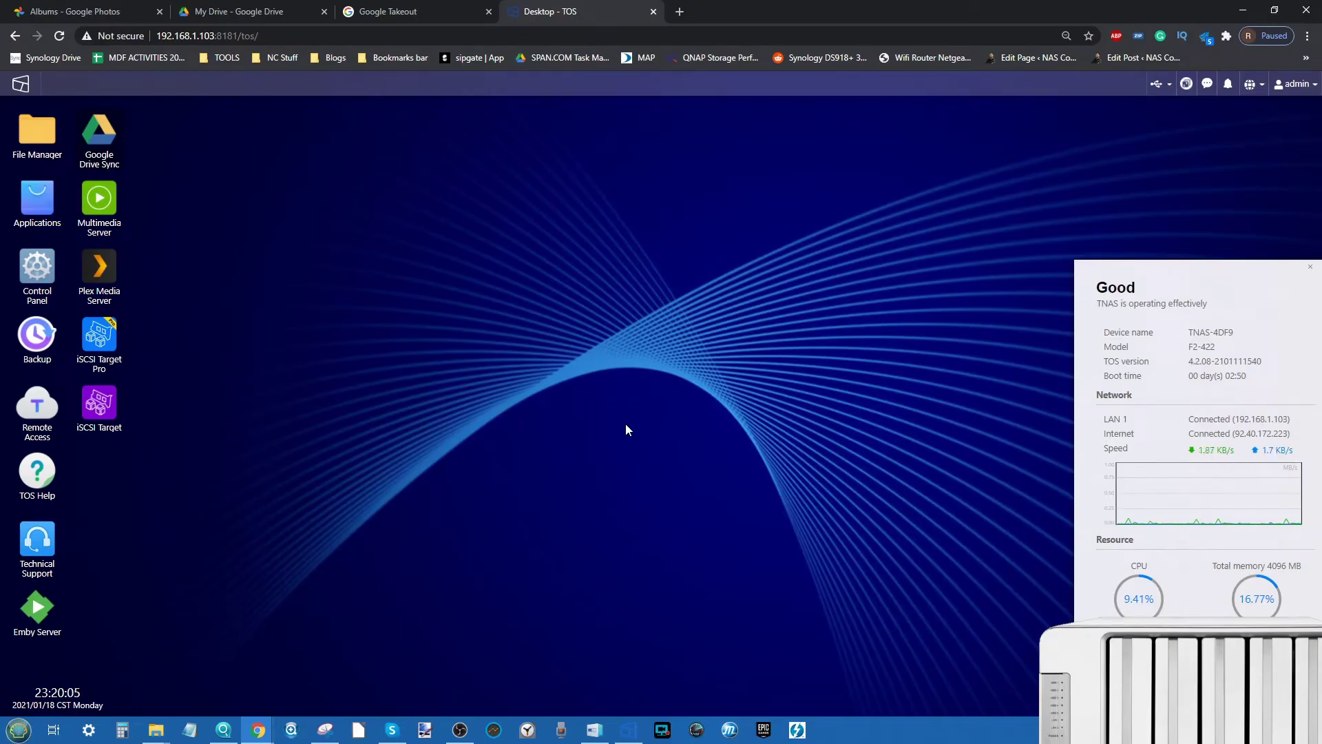
Compare the Google Photos albums with the Google Drive files, then return to the NAS desktop.
left_click(75, 7)
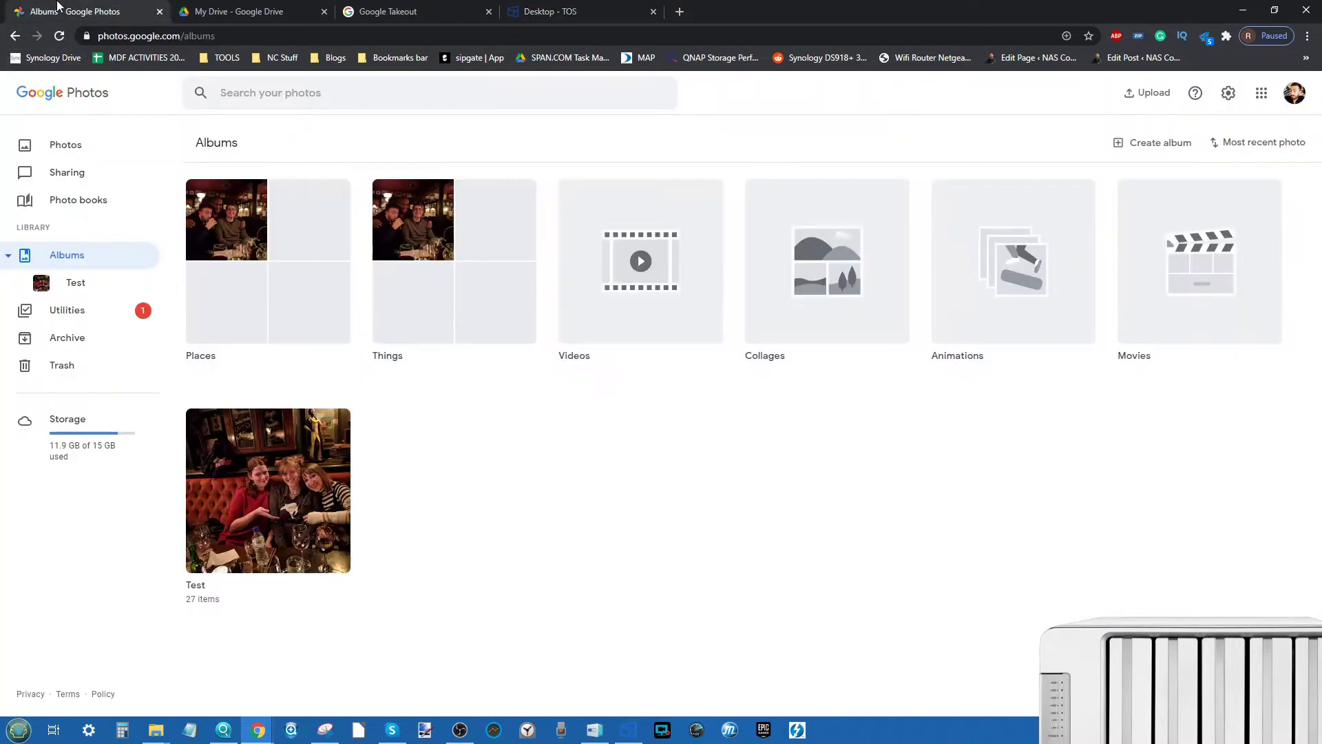
left_click(270, 8)
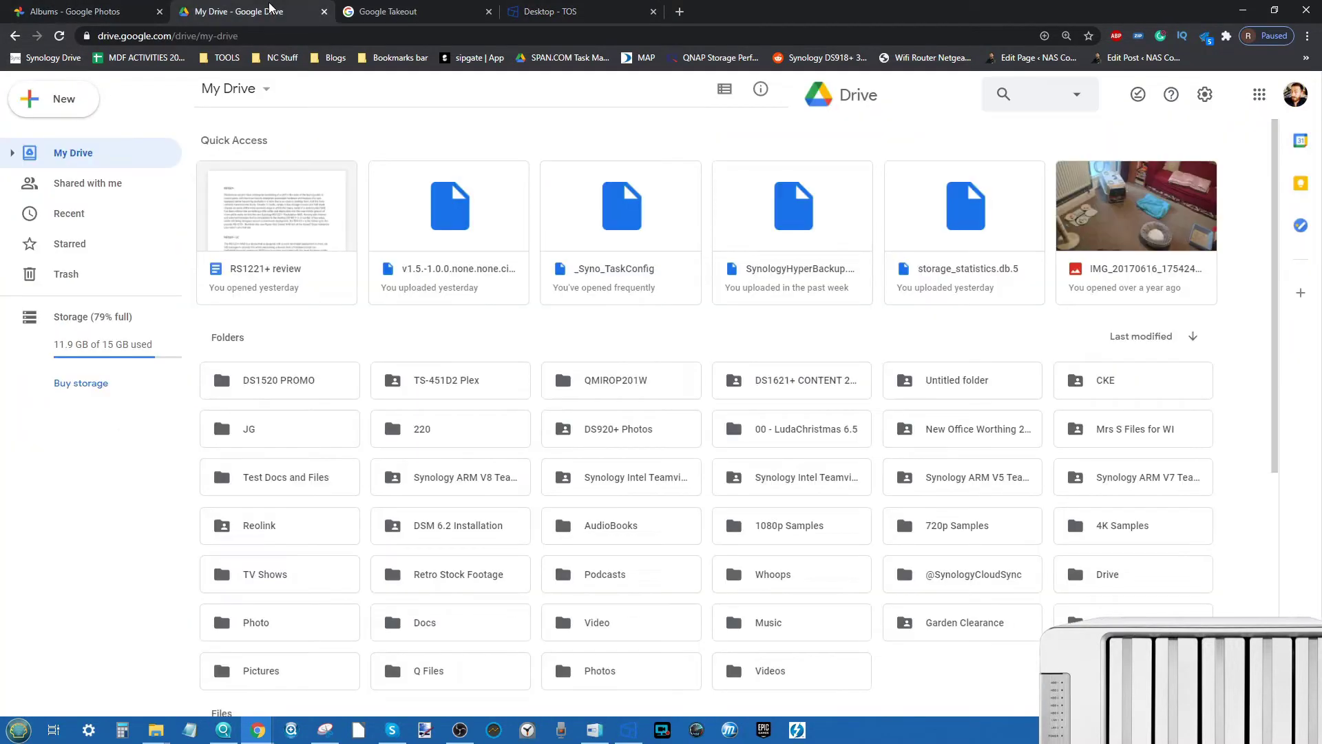
left_click(554, 10)
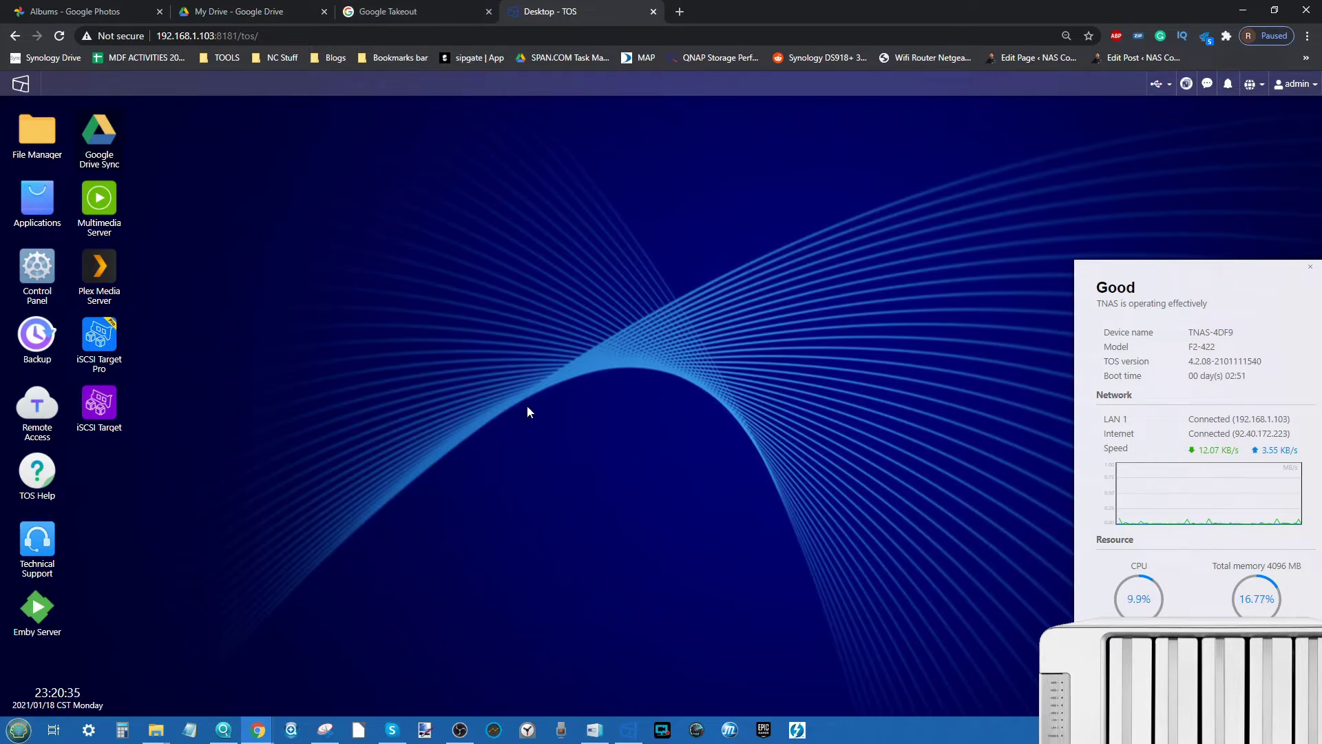
left_click(68, 11)
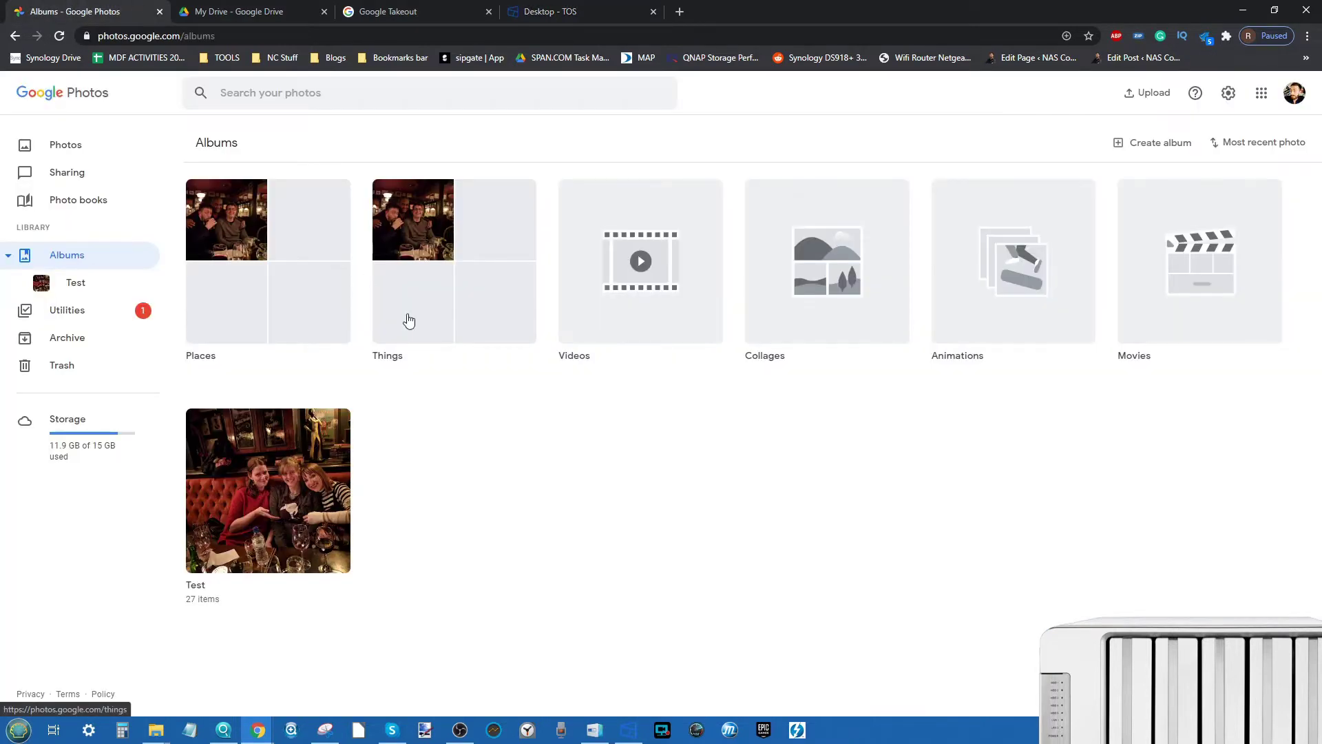
left_click(227, 10)
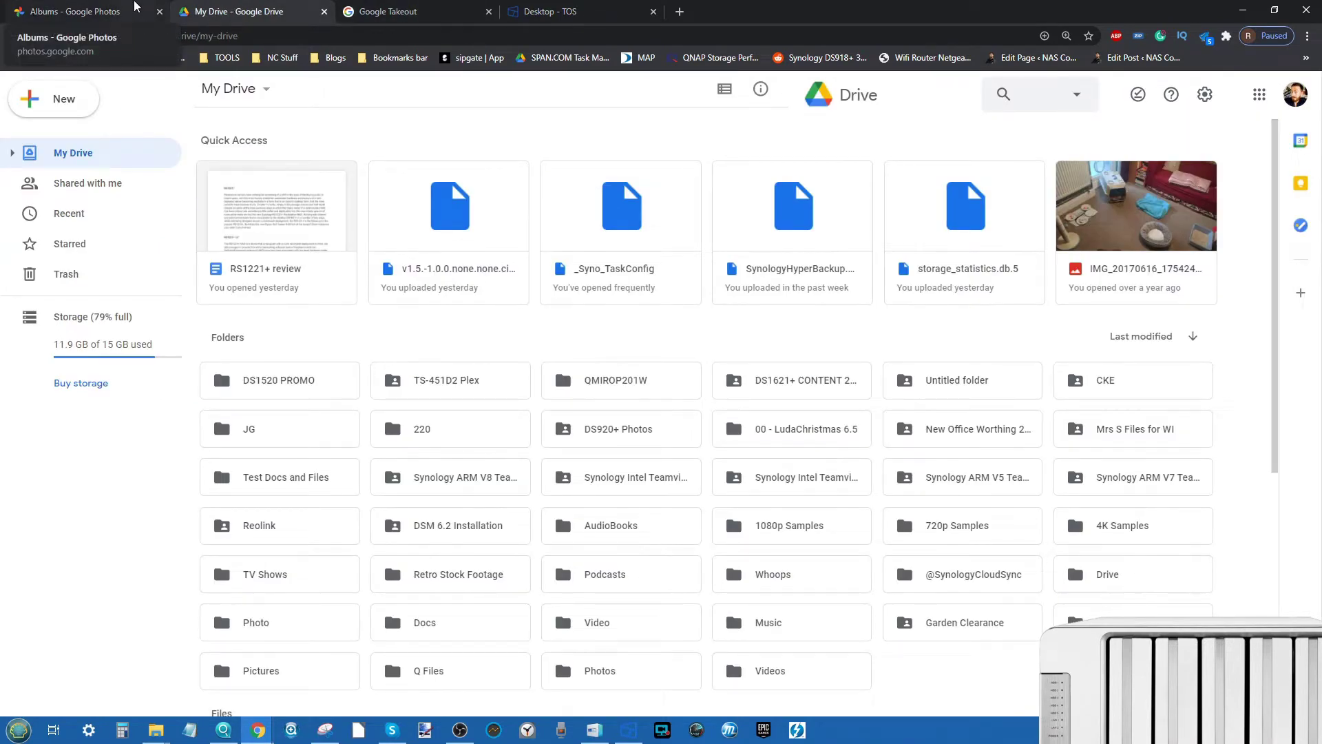
left_click(119, 6)
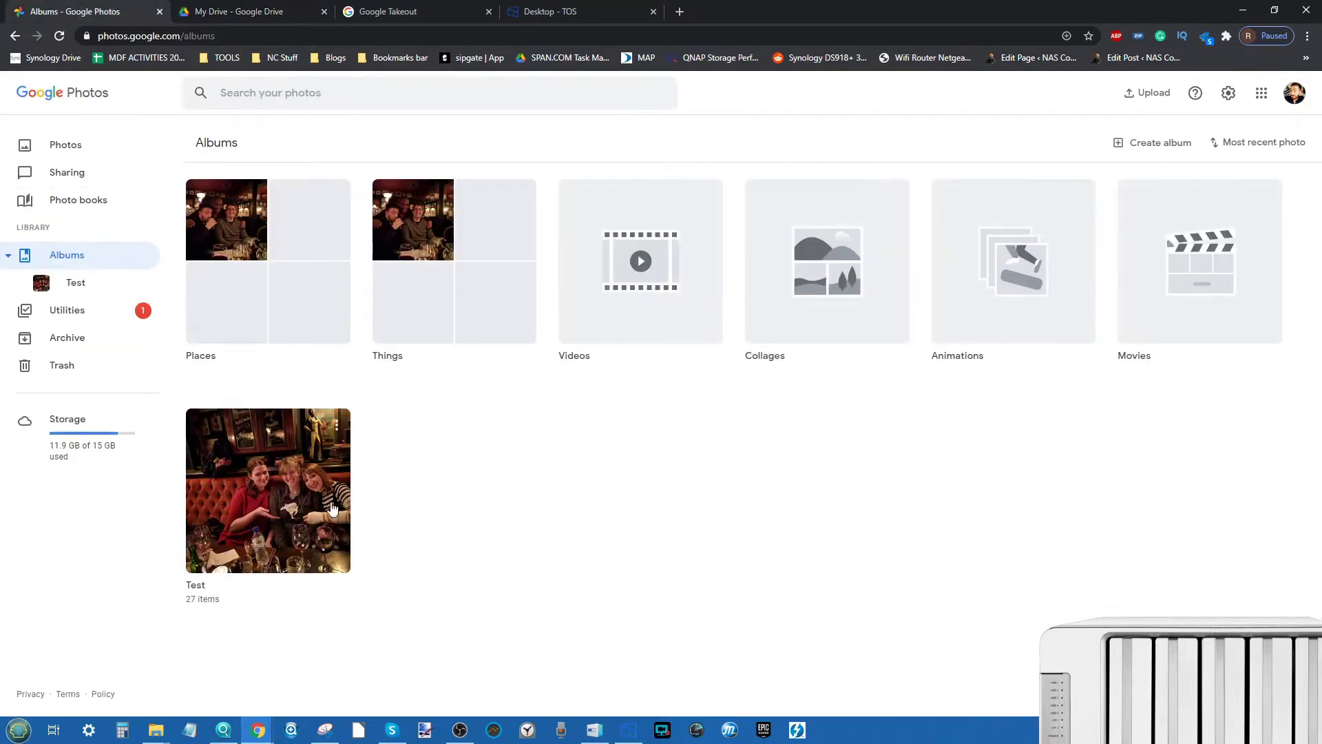
left_click(246, 10)
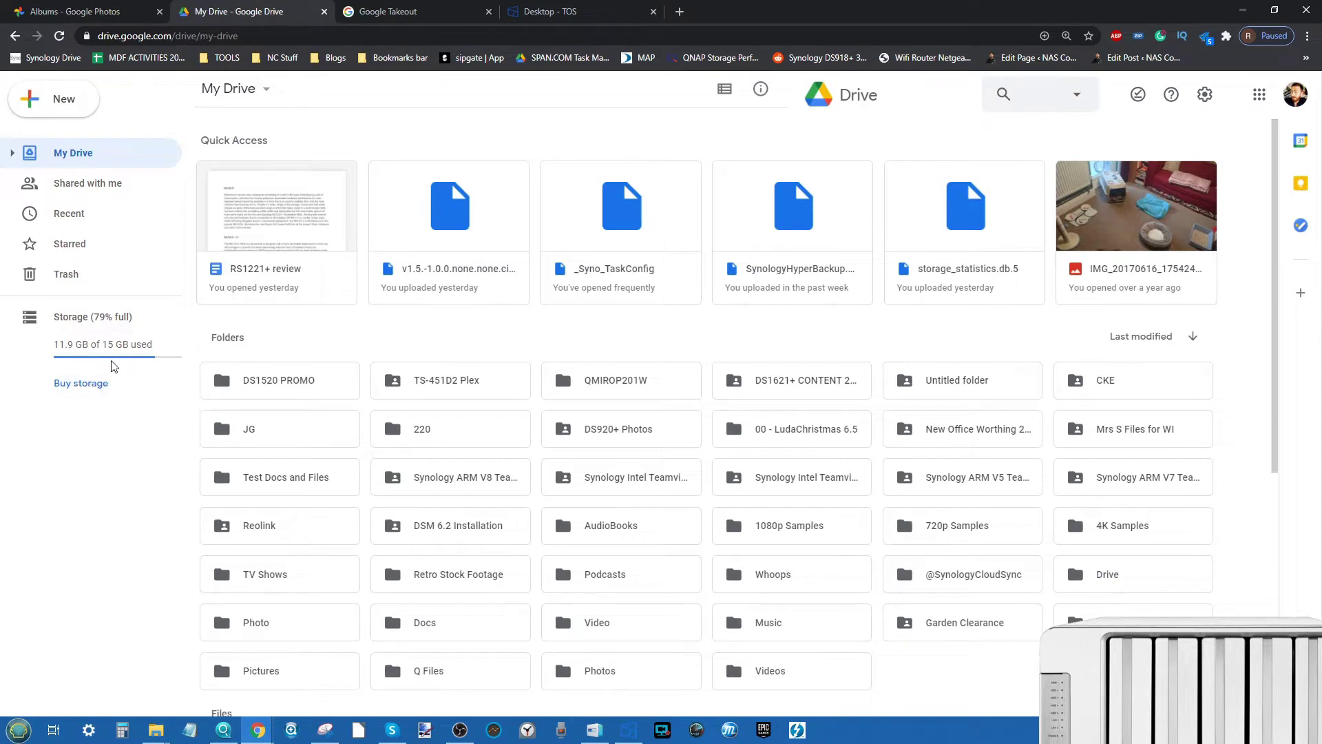
left_click(73, 7)
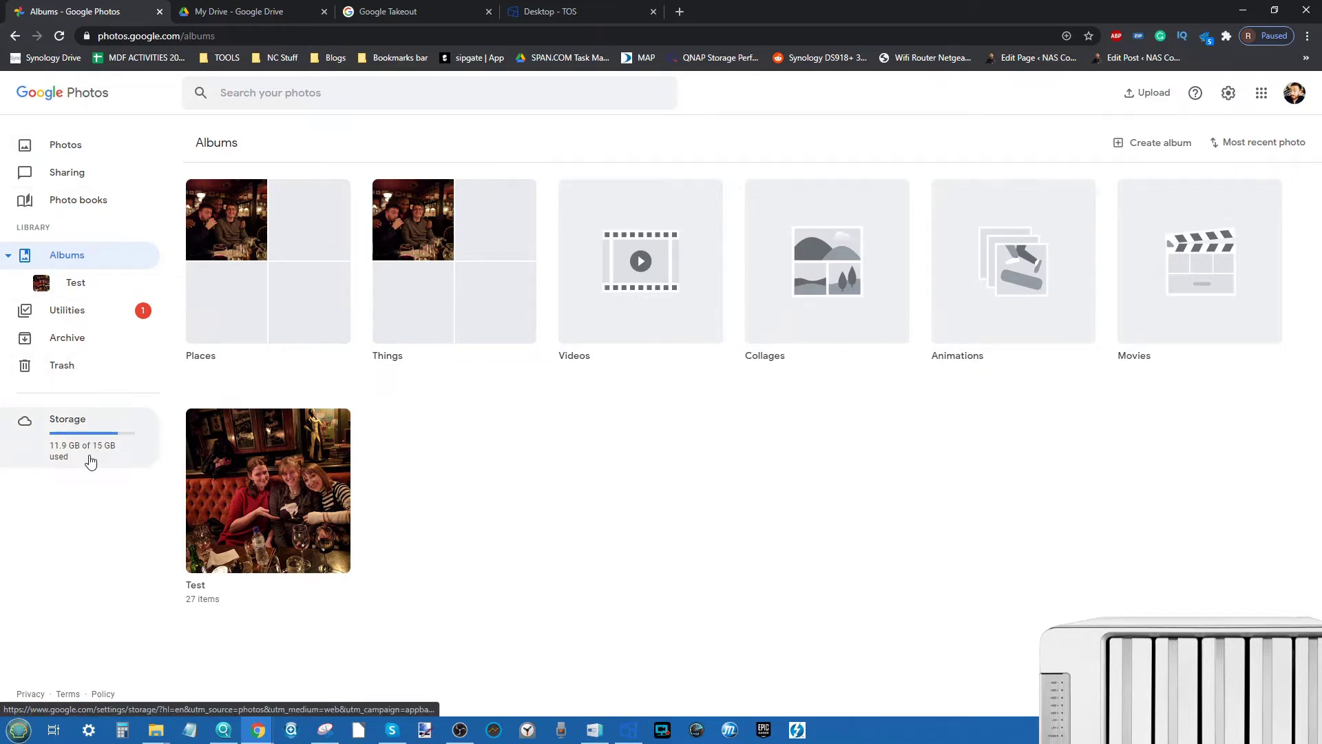
key("ctrl+Tab")
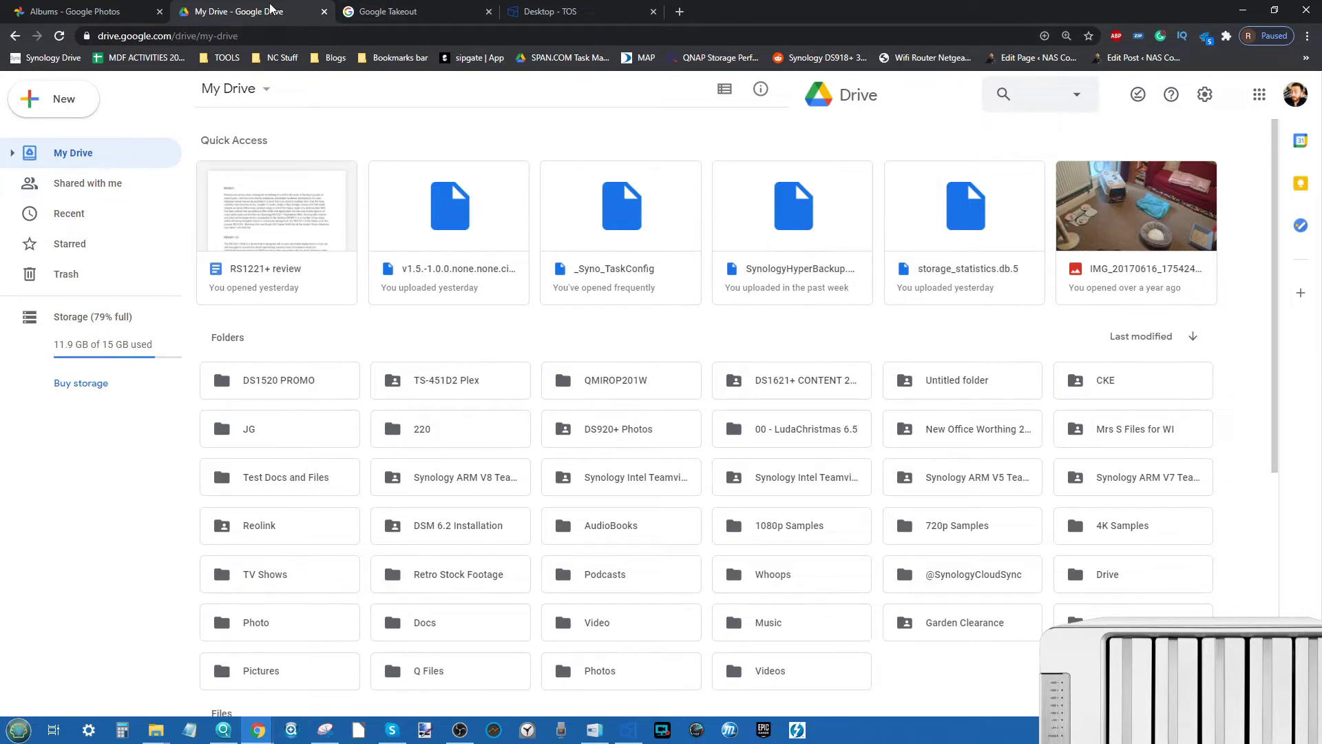
left_click(552, 8)
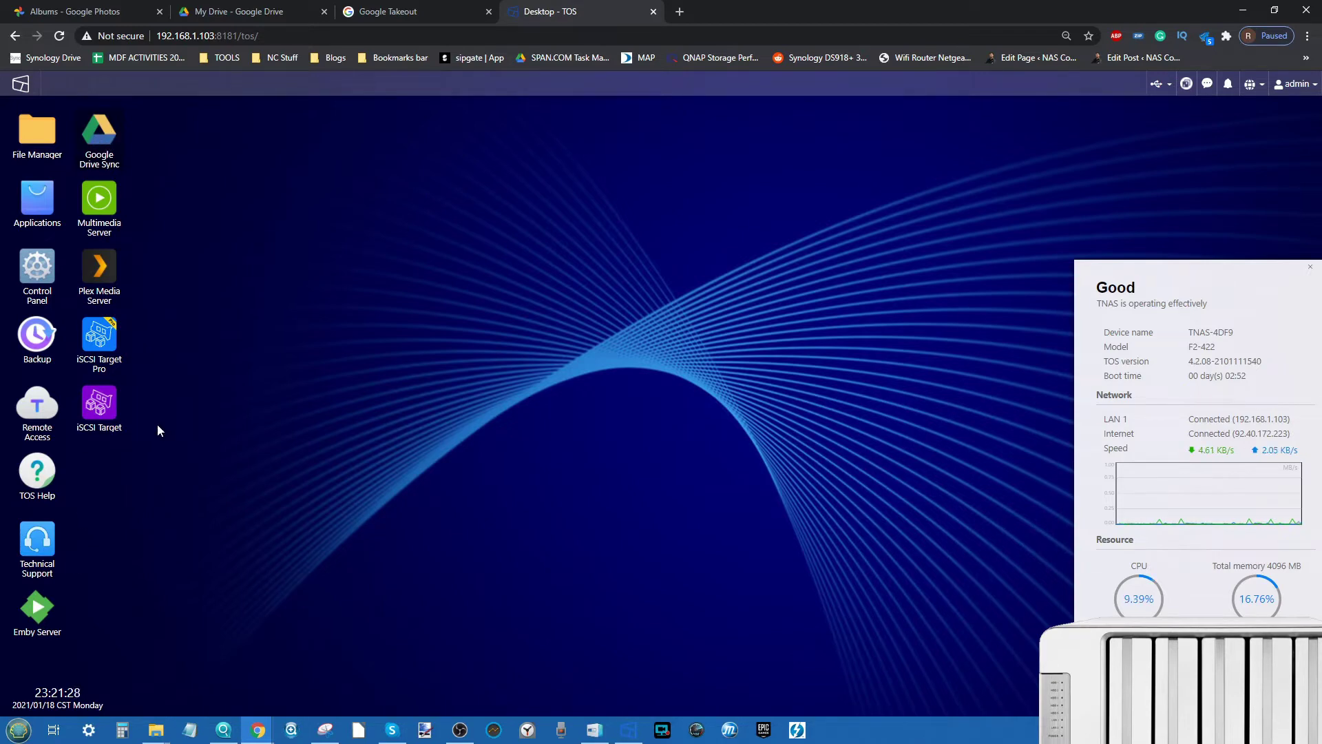
Browse the NAS app catalogue by Multimedia, Business and Backup categories, then close it.
left_click(36, 195)
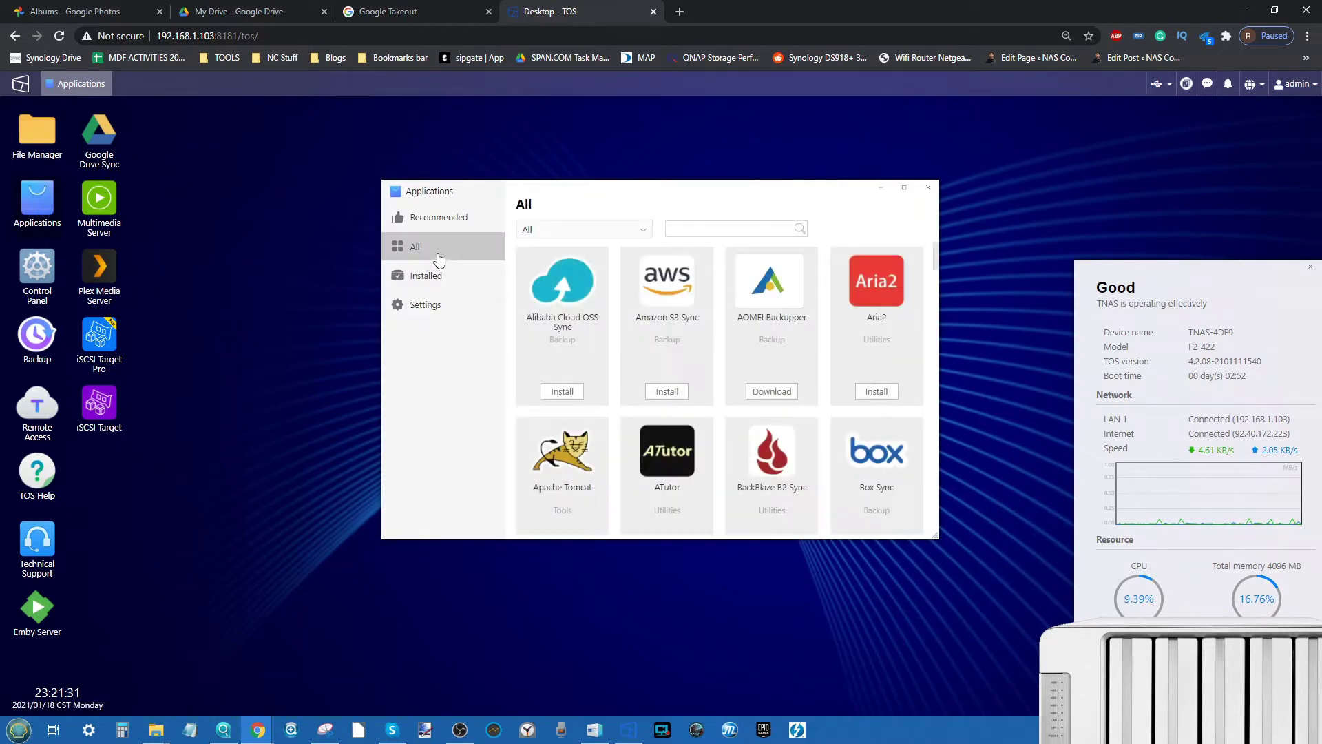
left_click(577, 229)
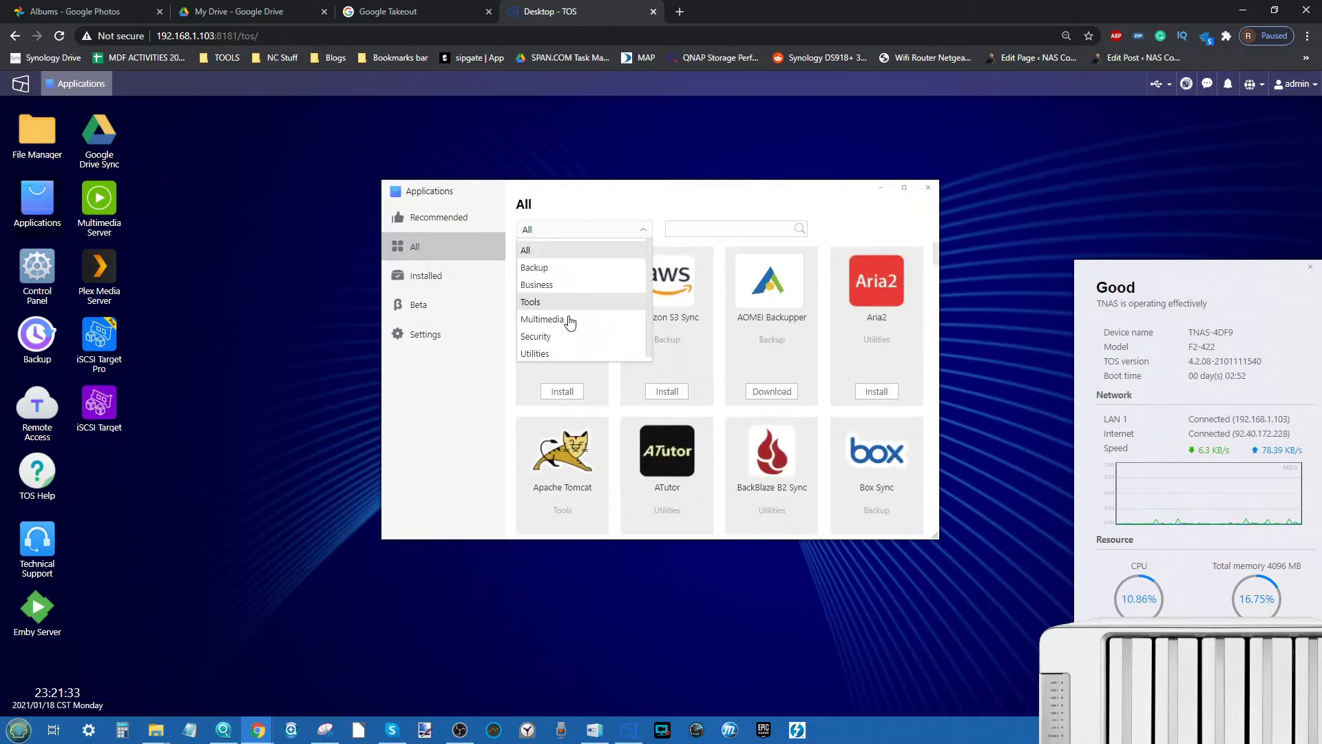
left_click(571, 319)
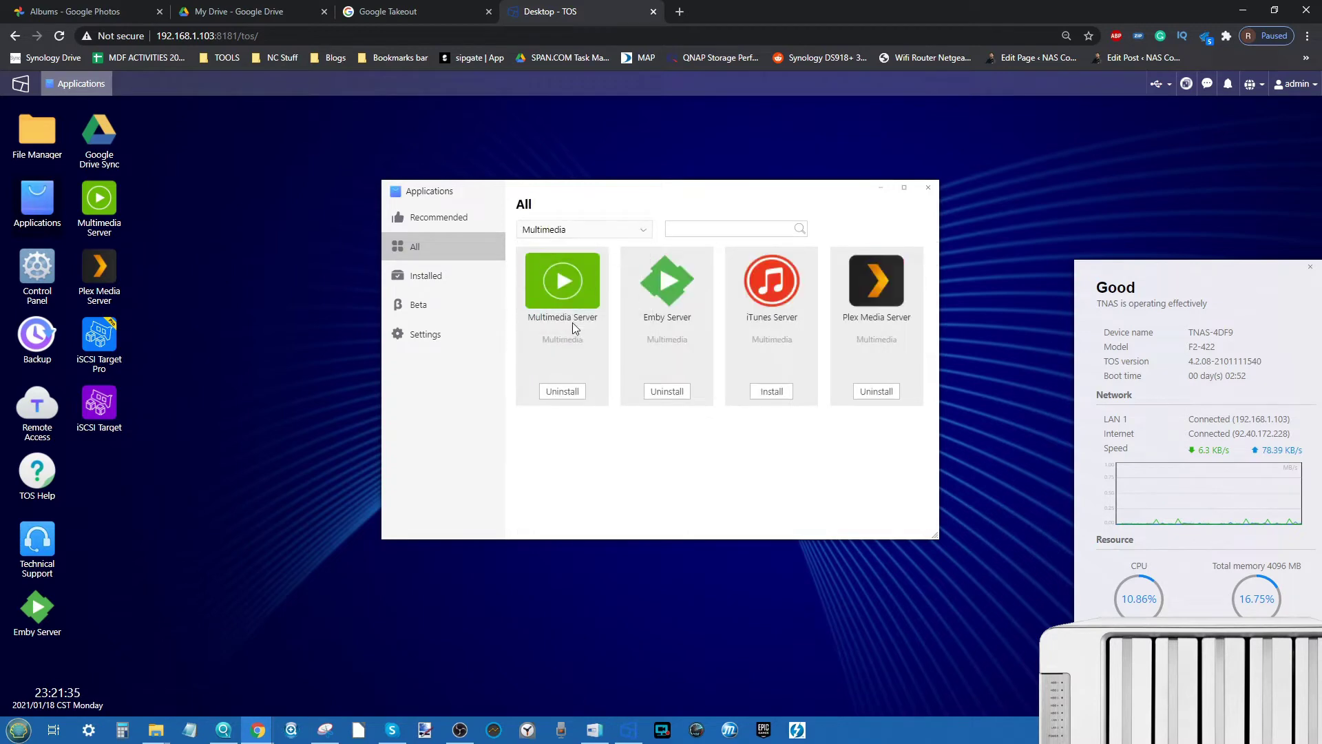
left_click(584, 227)
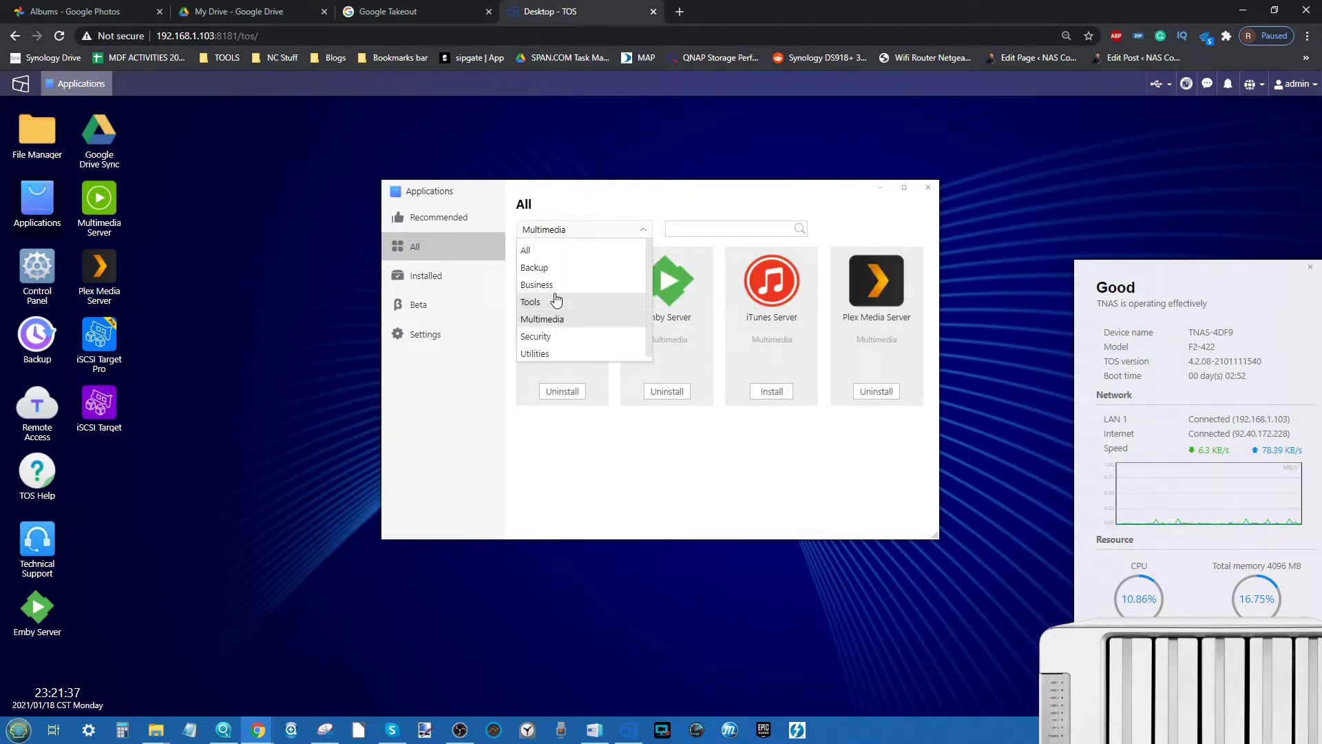
left_click(561, 283)
left_click(573, 230)
left_click(541, 266)
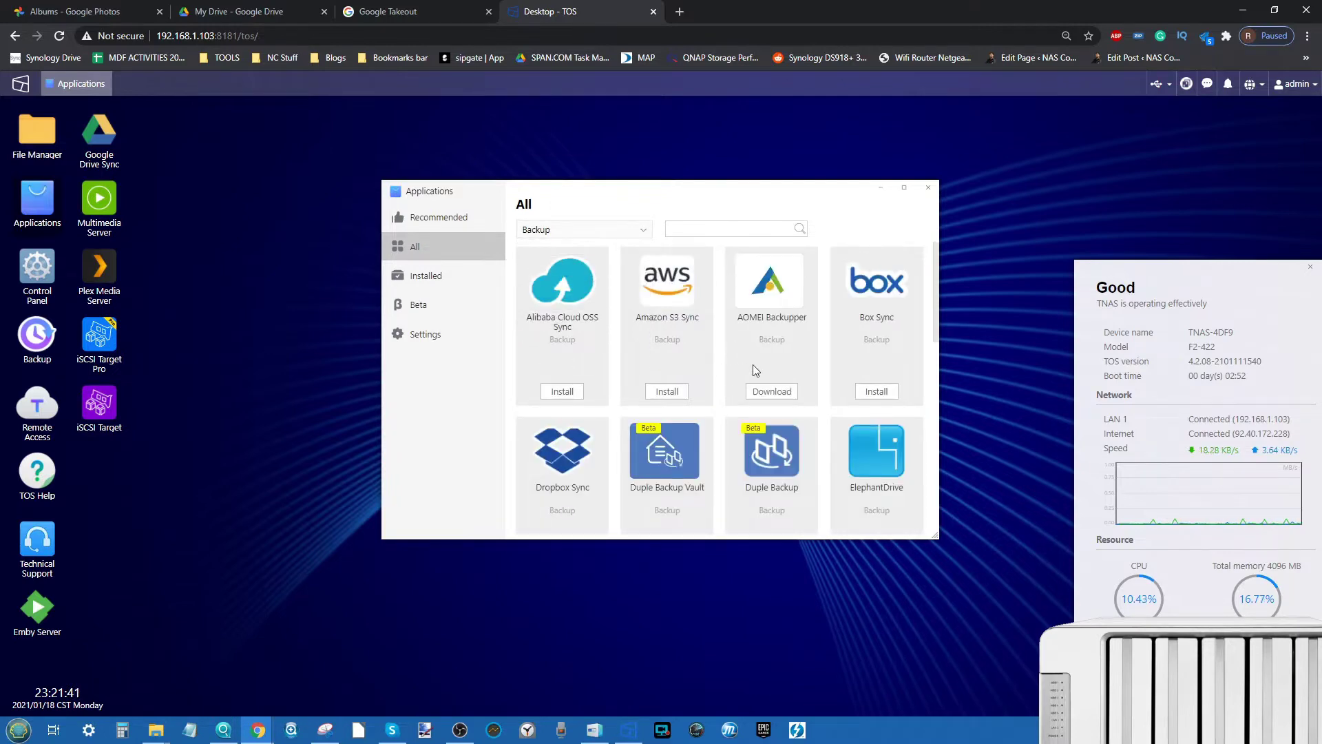
scroll(754, 365, "down", 5)
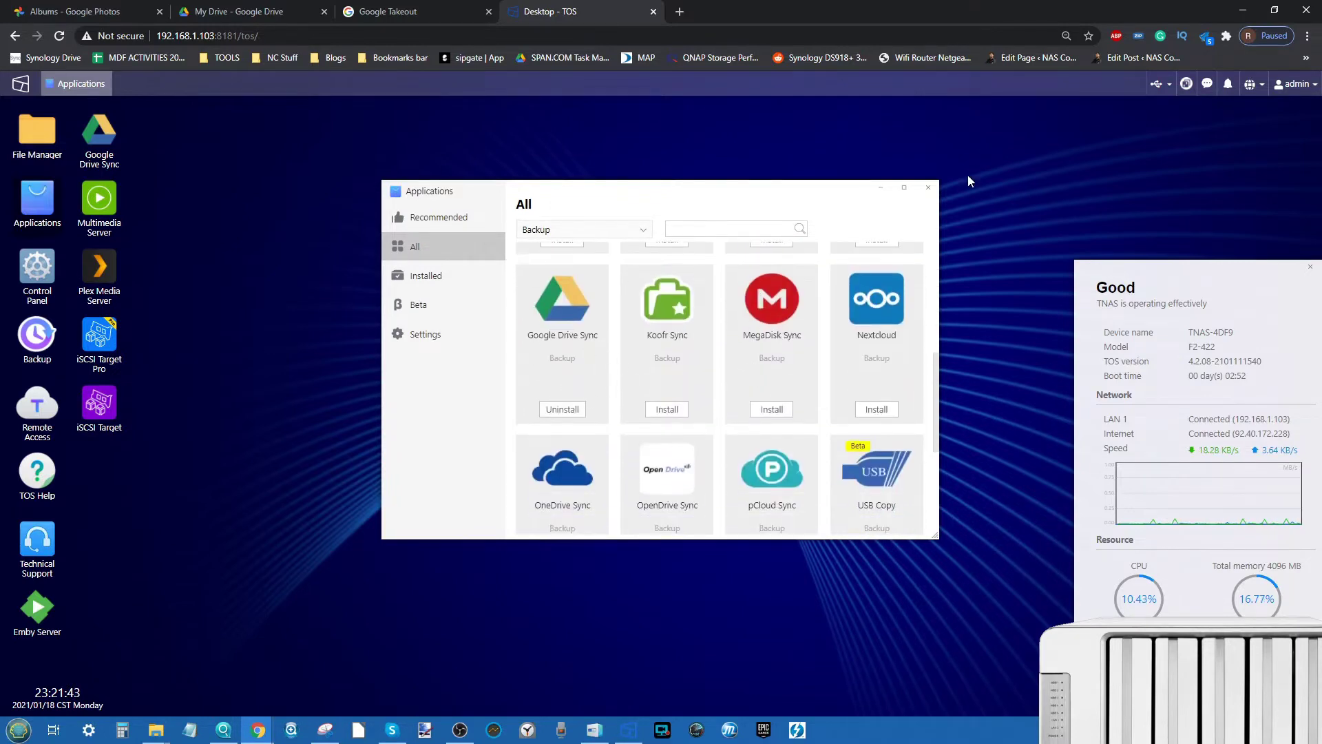
left_click(928, 188)
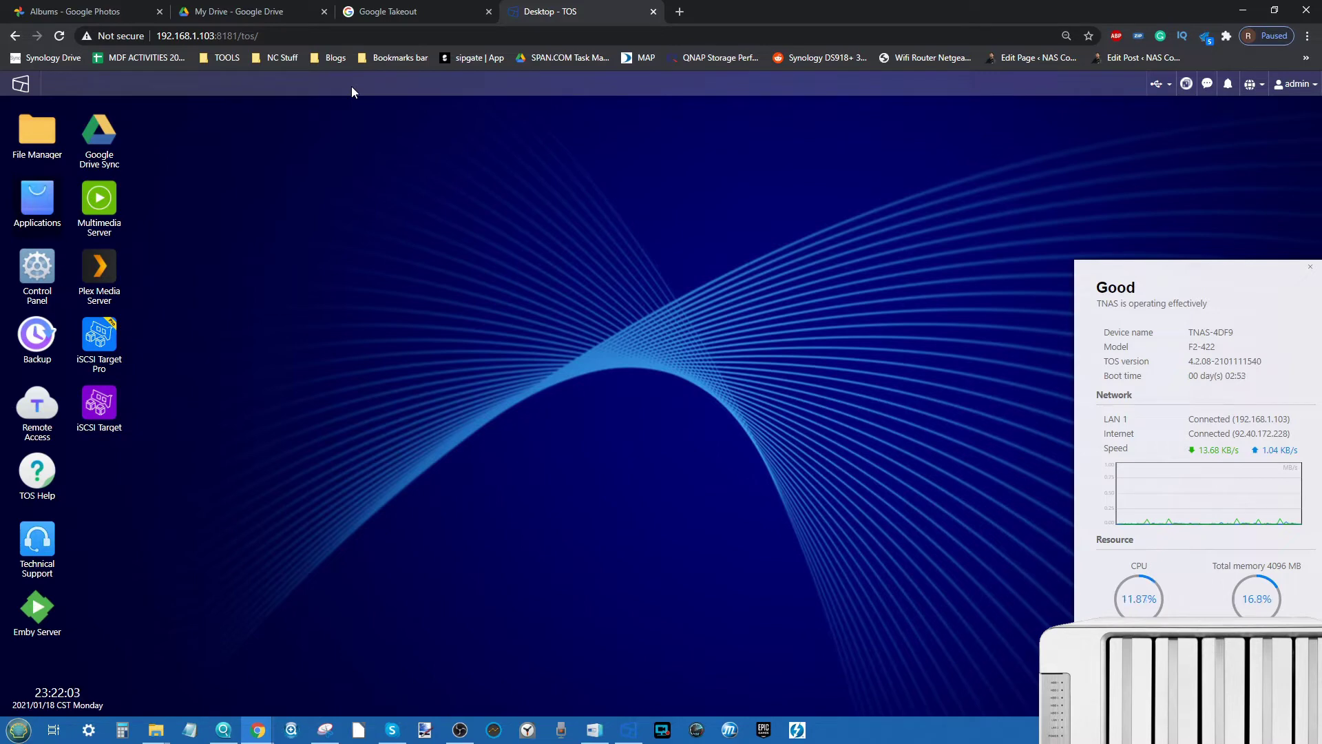
Scroll through Google Takeout's Select data to include product list and back to the top.
left_click(378, 11)
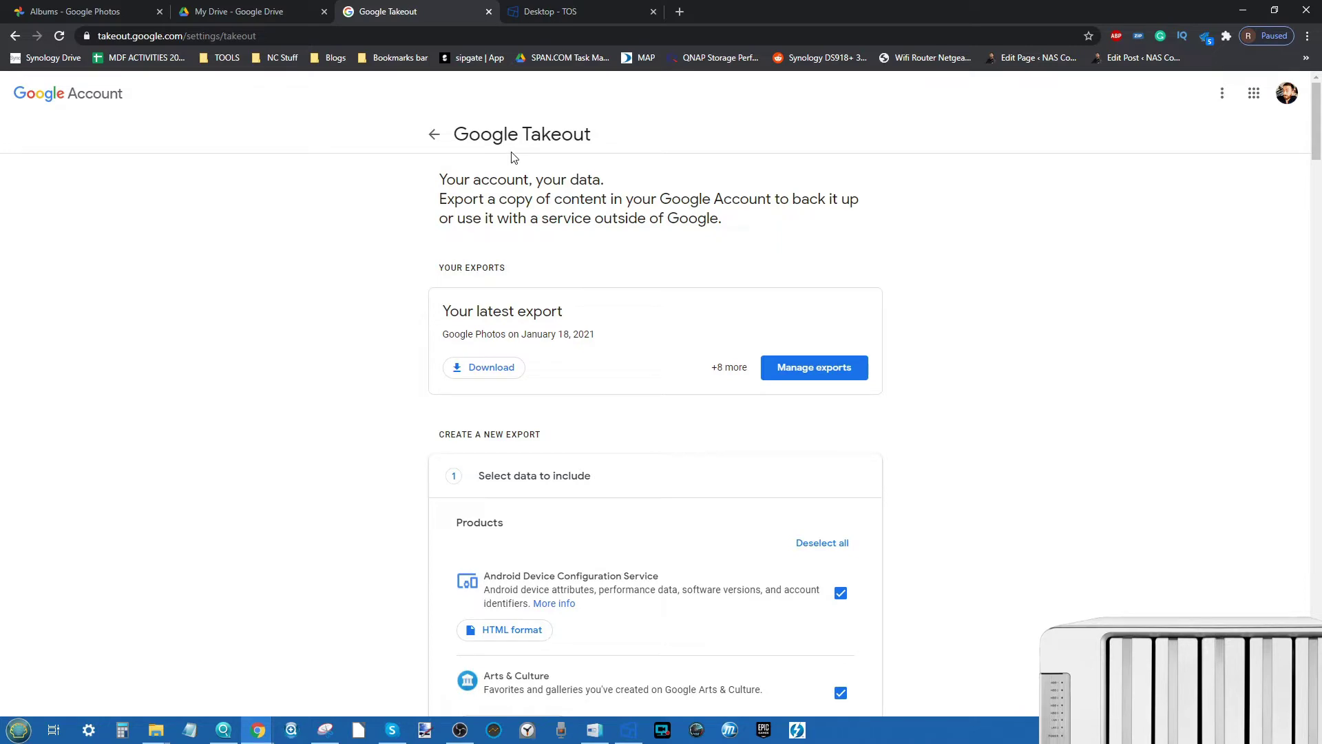
scroll(659, 216, "down", 3)
scroll(660, 219, "down", 20)
scroll(659, 219, "down", 10)
scroll(772, 516, "up", 3)
scroll(772, 516, "up", 12)
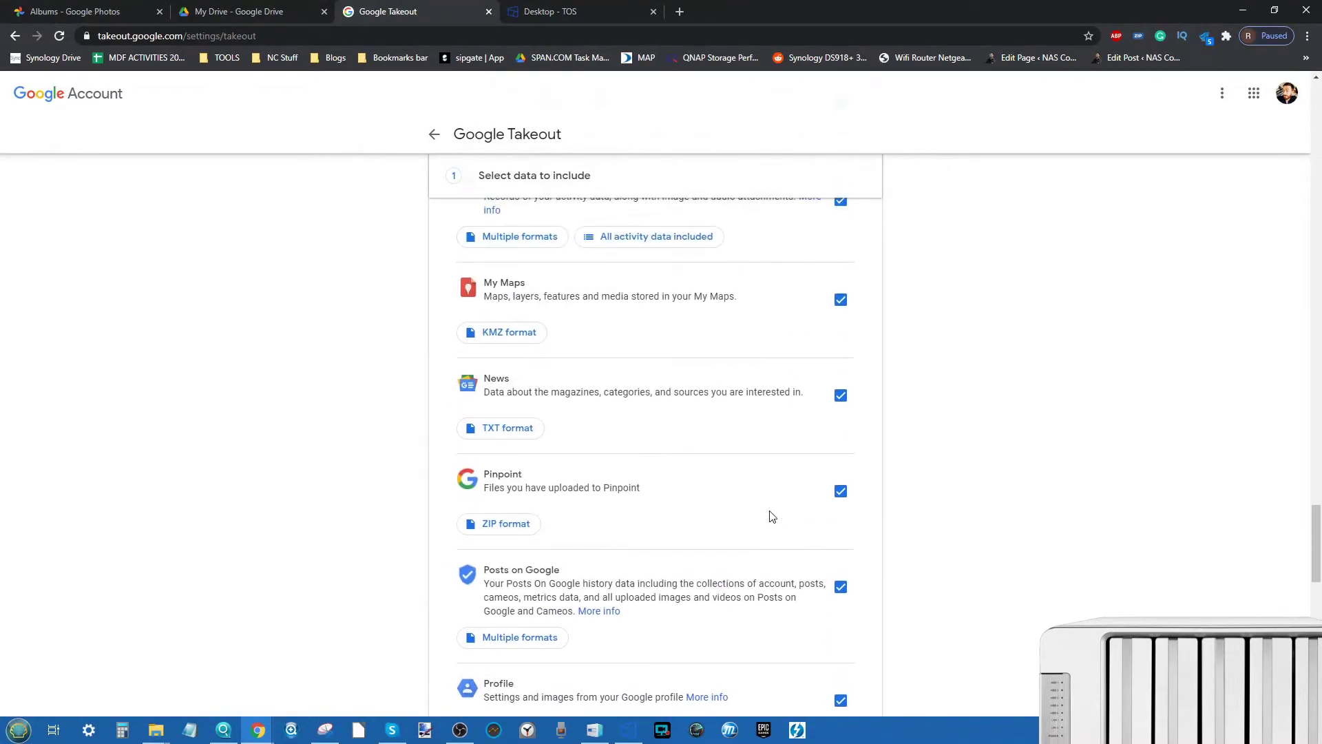
scroll(772, 516, "up", 2)
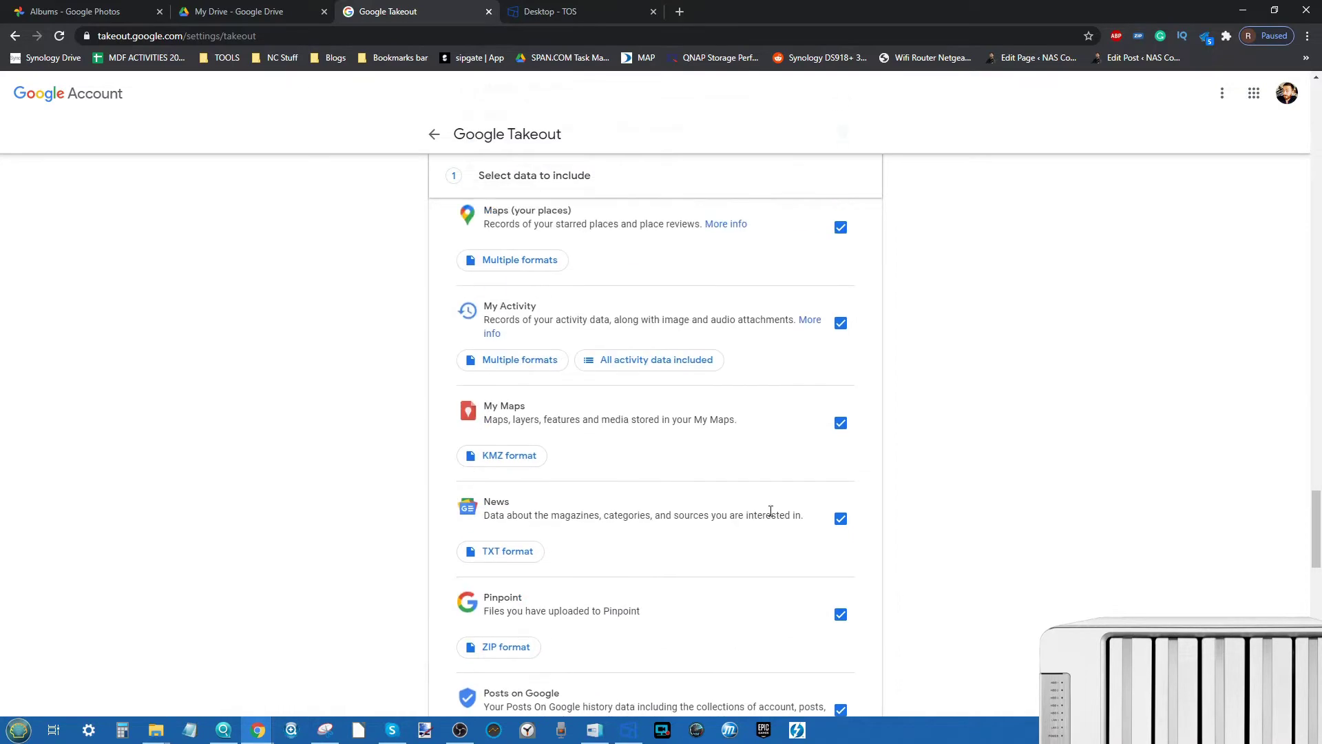
scroll(771, 511, "up", 1)
scroll(771, 513, "down", 7)
scroll(772, 516, "up", 13)
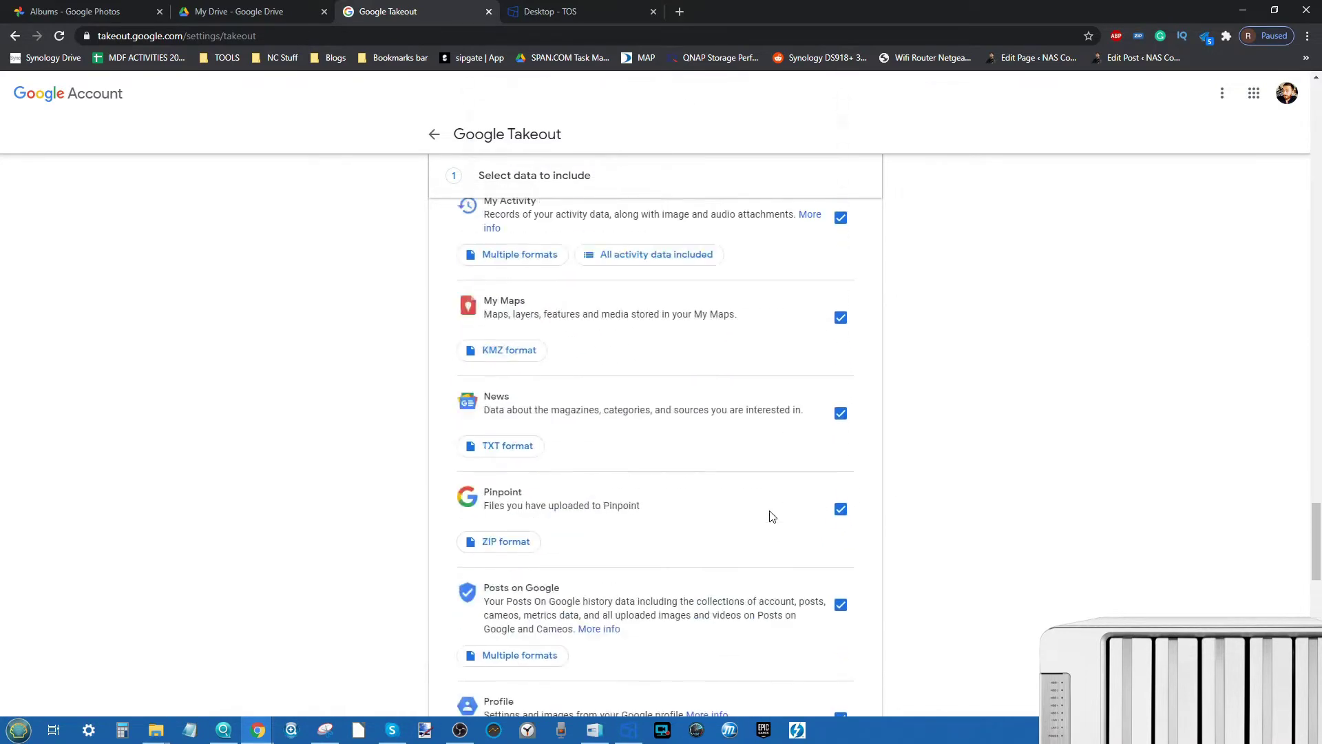
scroll(772, 516, "up", 10)
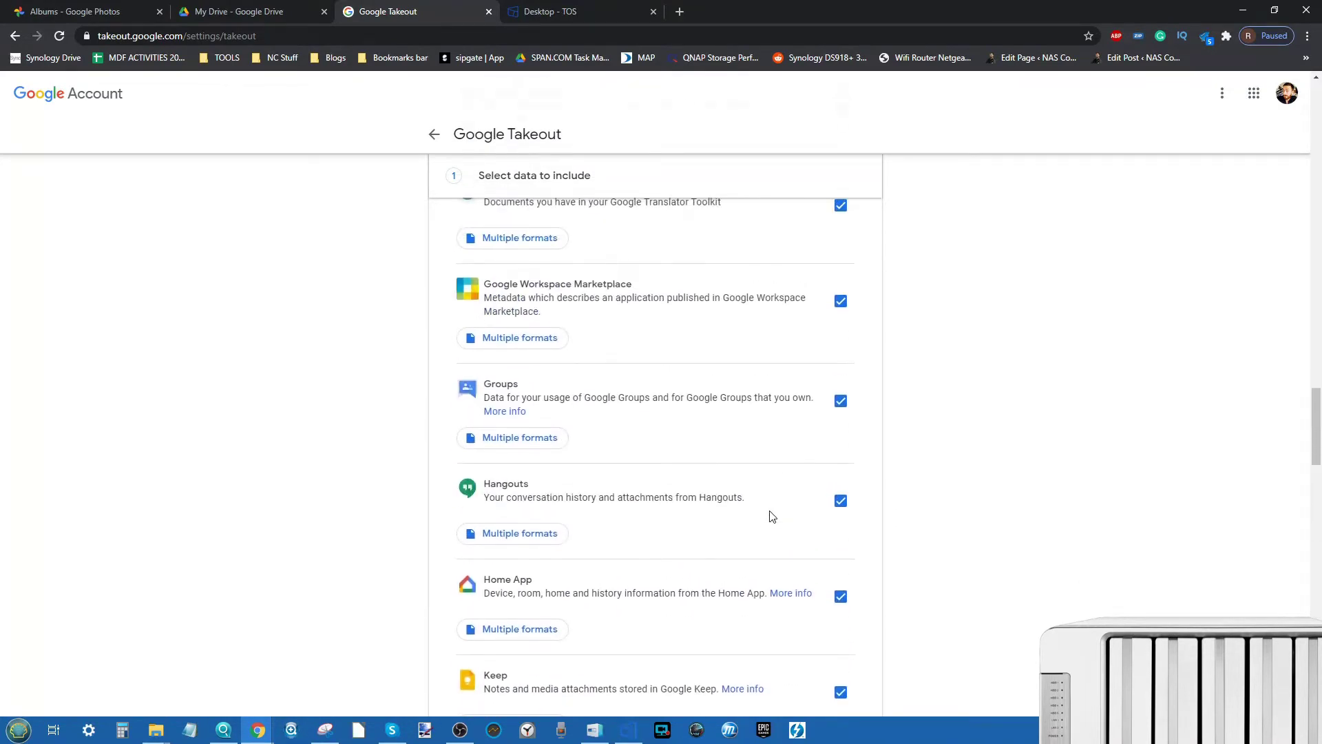
scroll(772, 516, "up", 10)
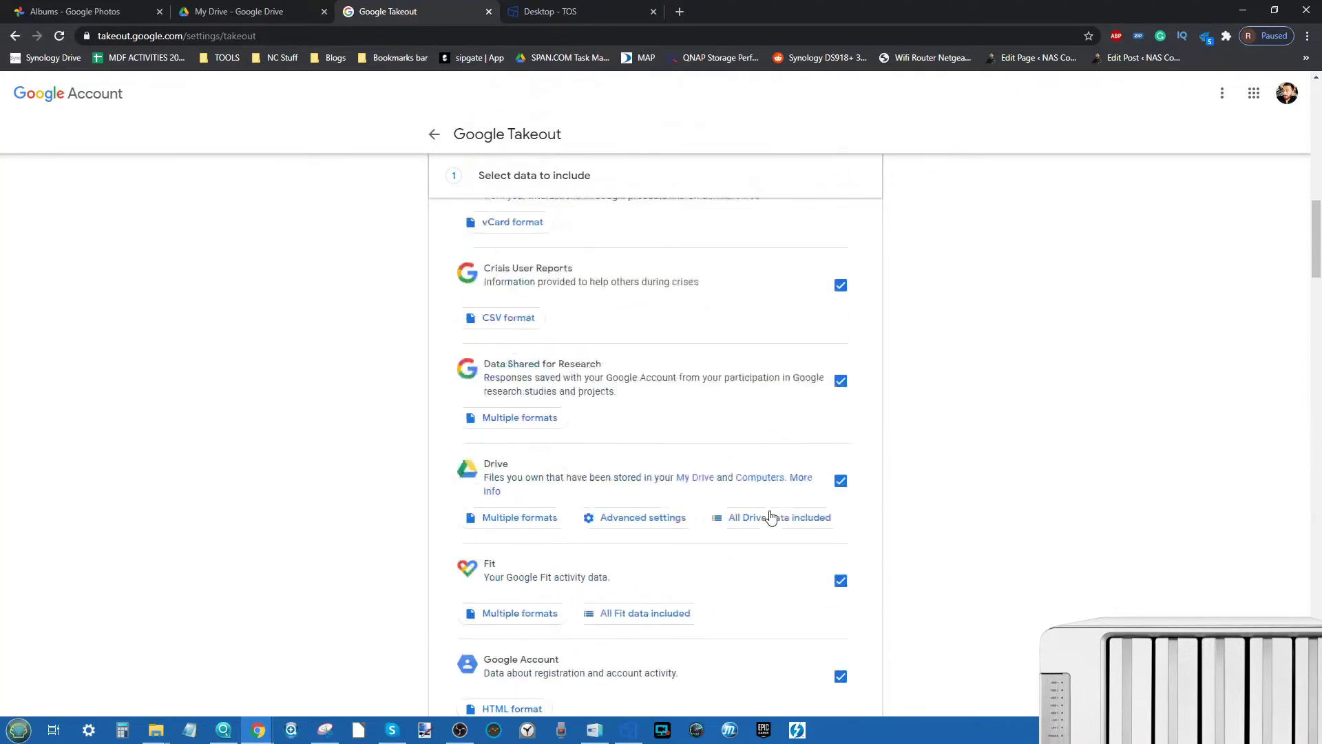
scroll(771, 517, "up", 10)
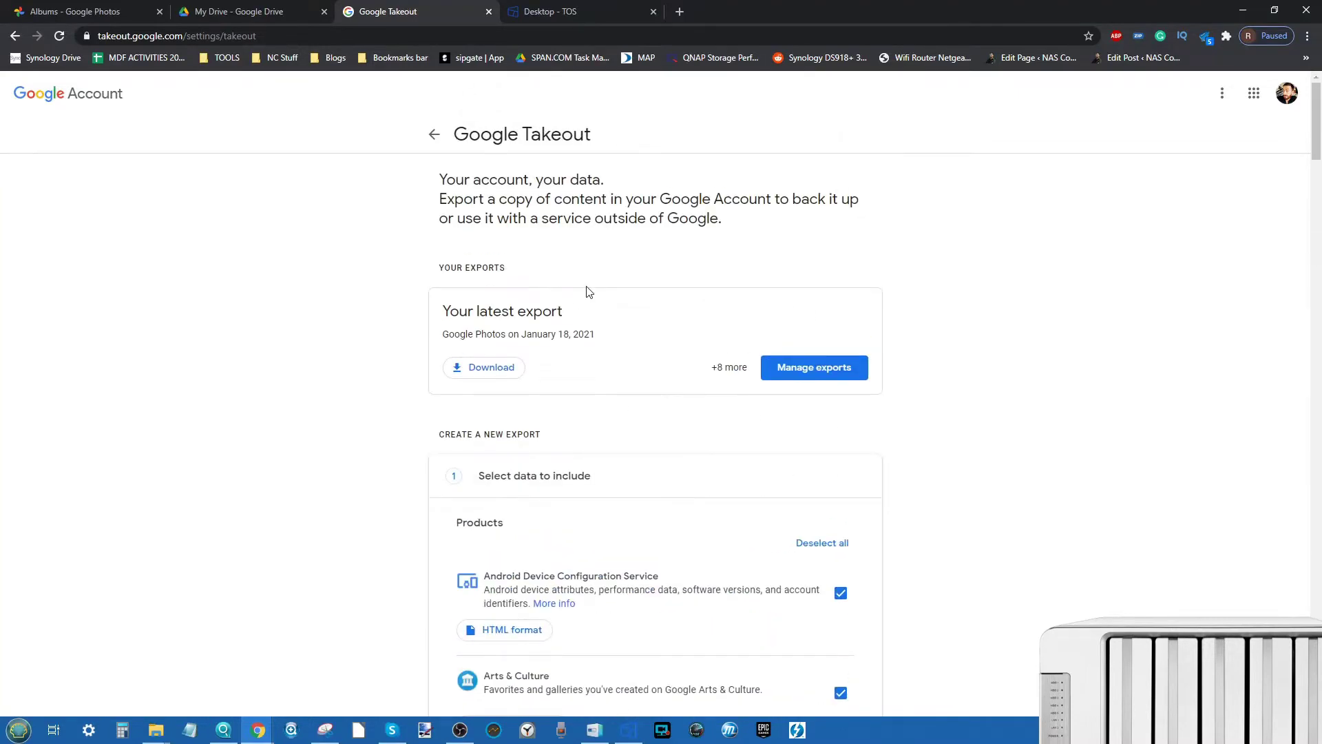
left_click(825, 550)
scroll(825, 551, "down", 15)
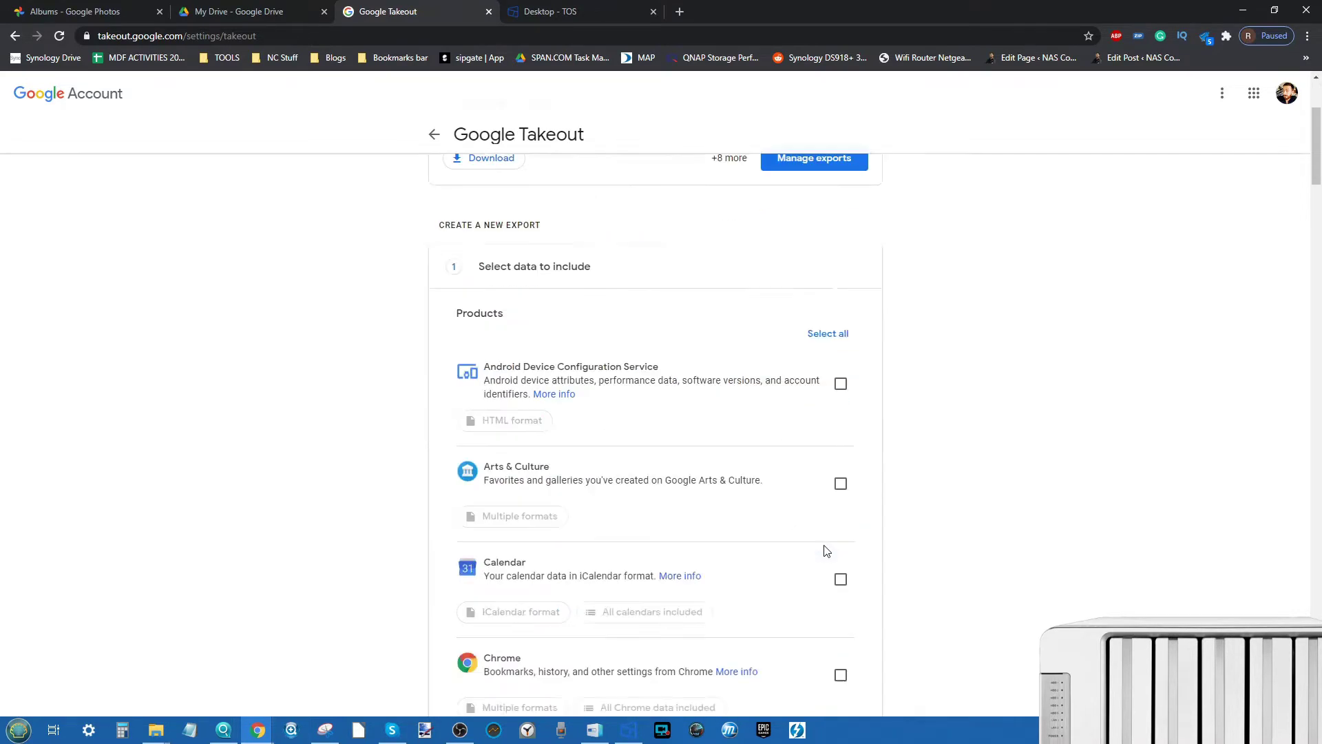
scroll(827, 550, "up", 1)
scroll(827, 550, "down", 7)
scroll(826, 551, "down", 1)
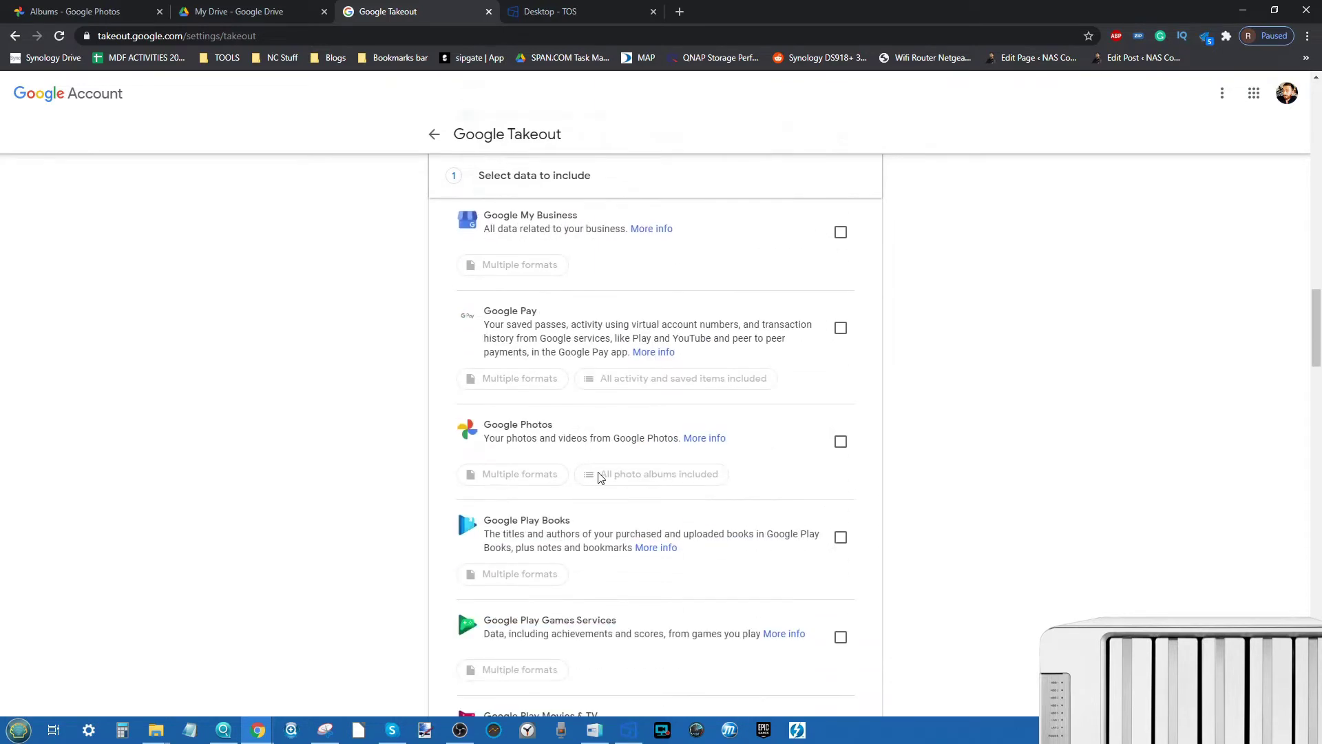
scroll(599, 477, "up", 5)
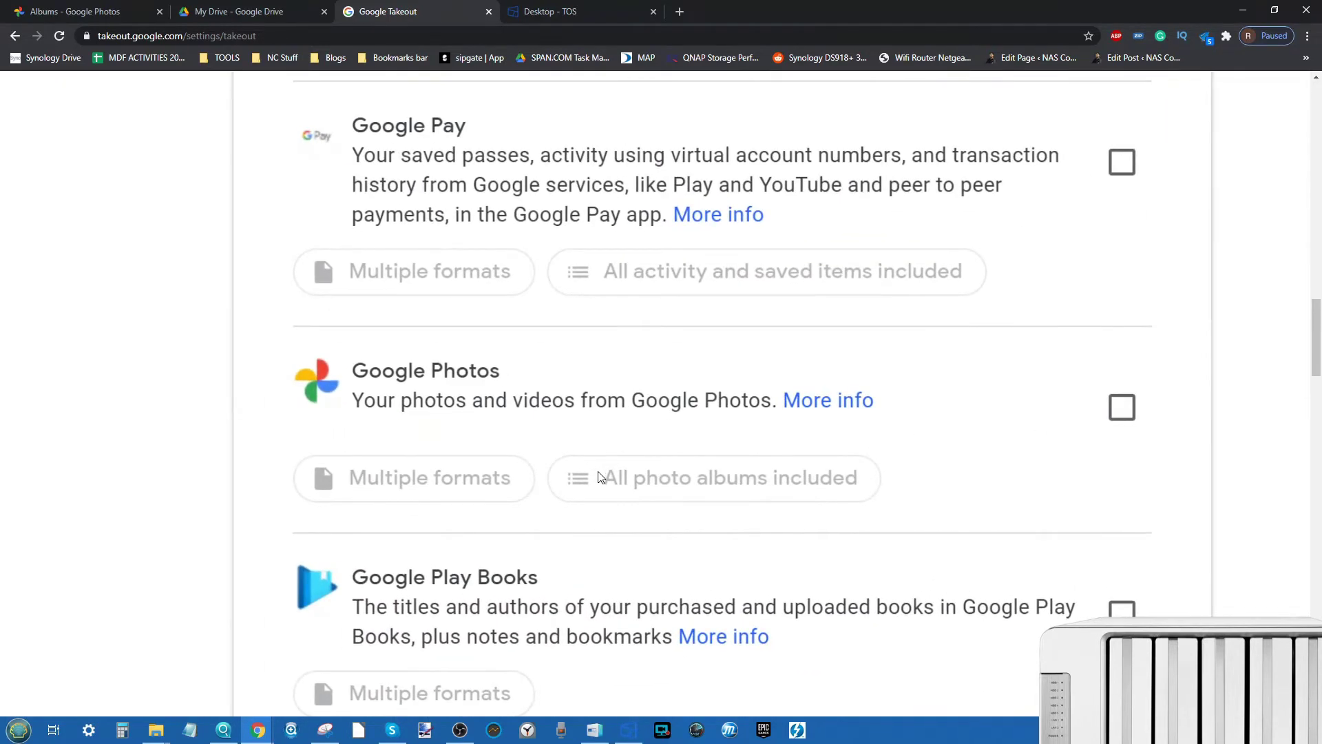
scroll(599, 477, "down", 5)
left_click(840, 442)
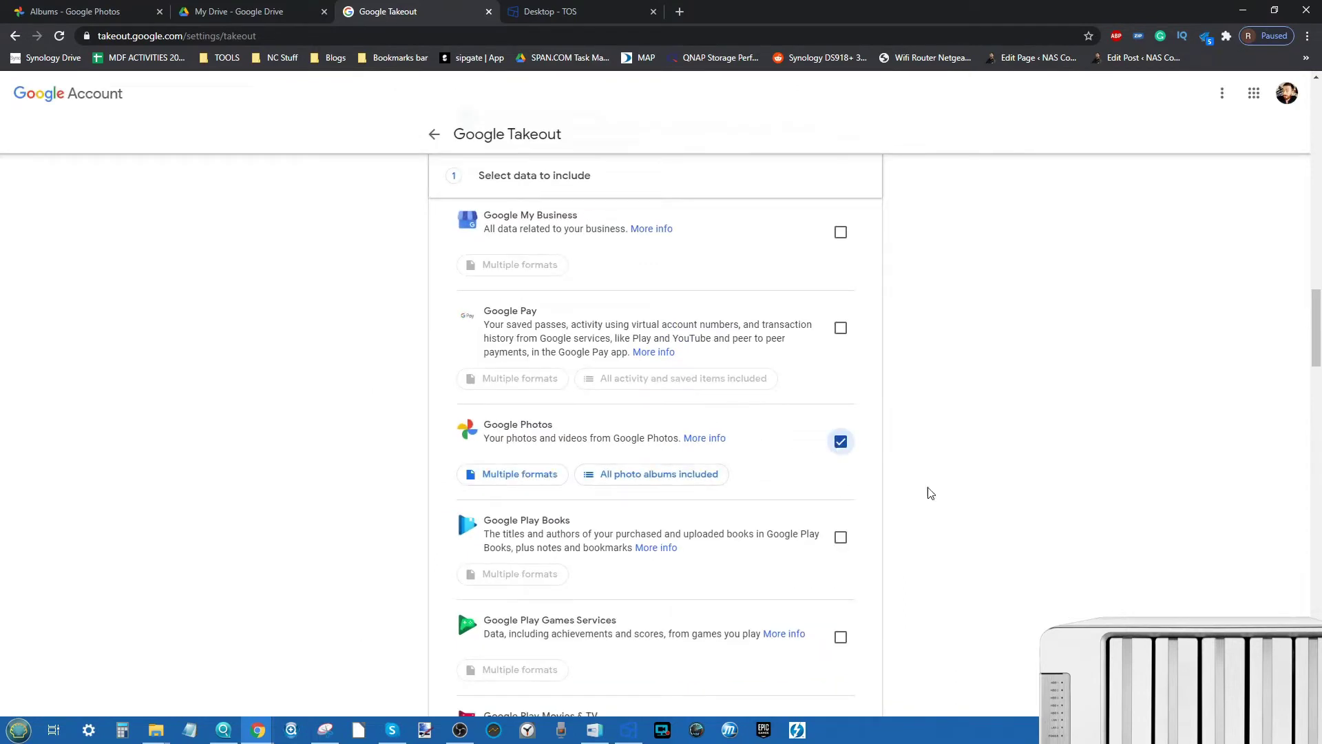
scroll(976, 534, "up", 9)
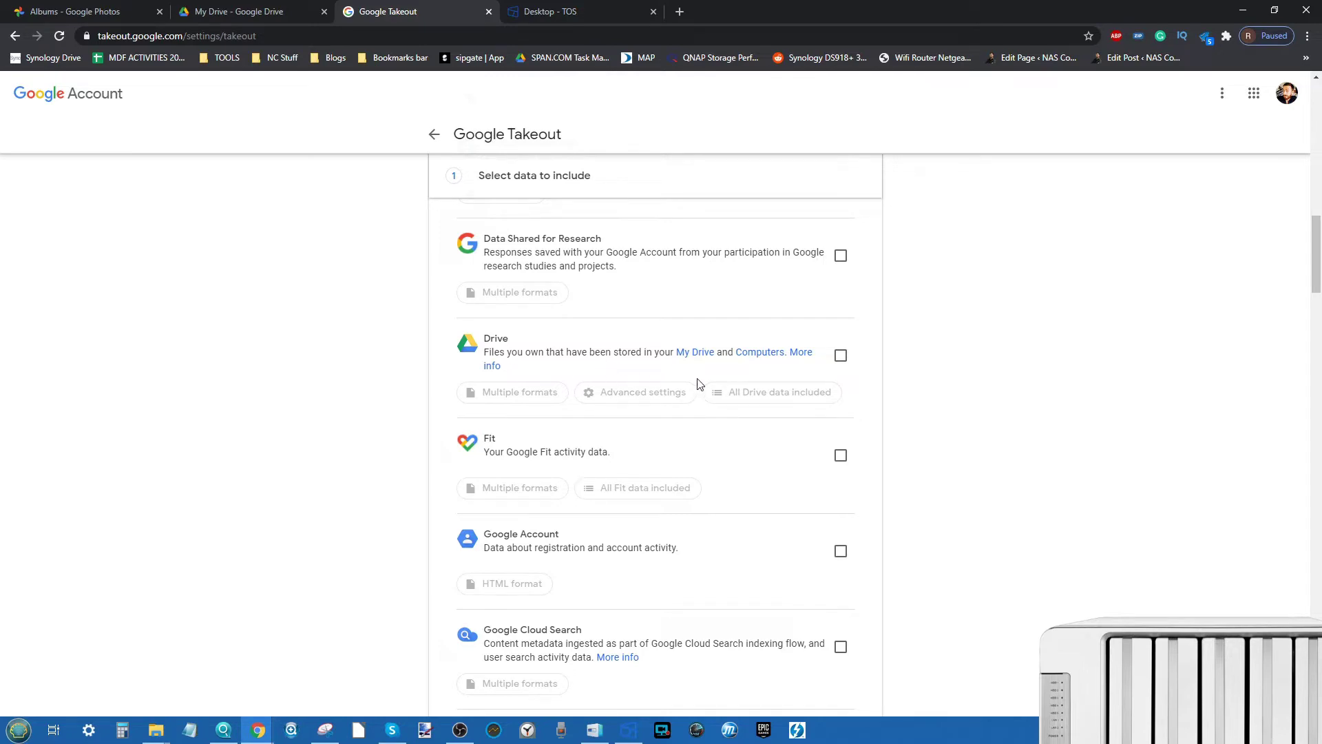
scroll(697, 382, "up", 5)
left_click(965, 335)
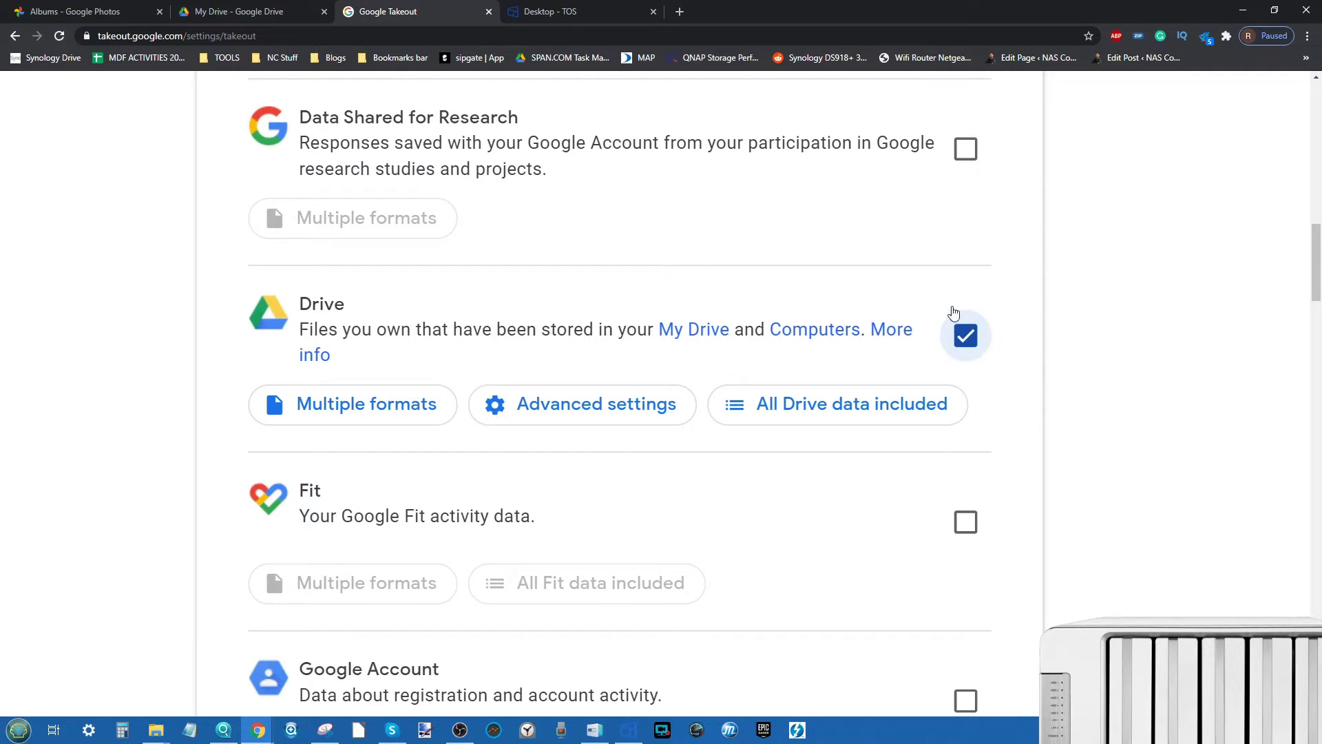
left_click(970, 345)
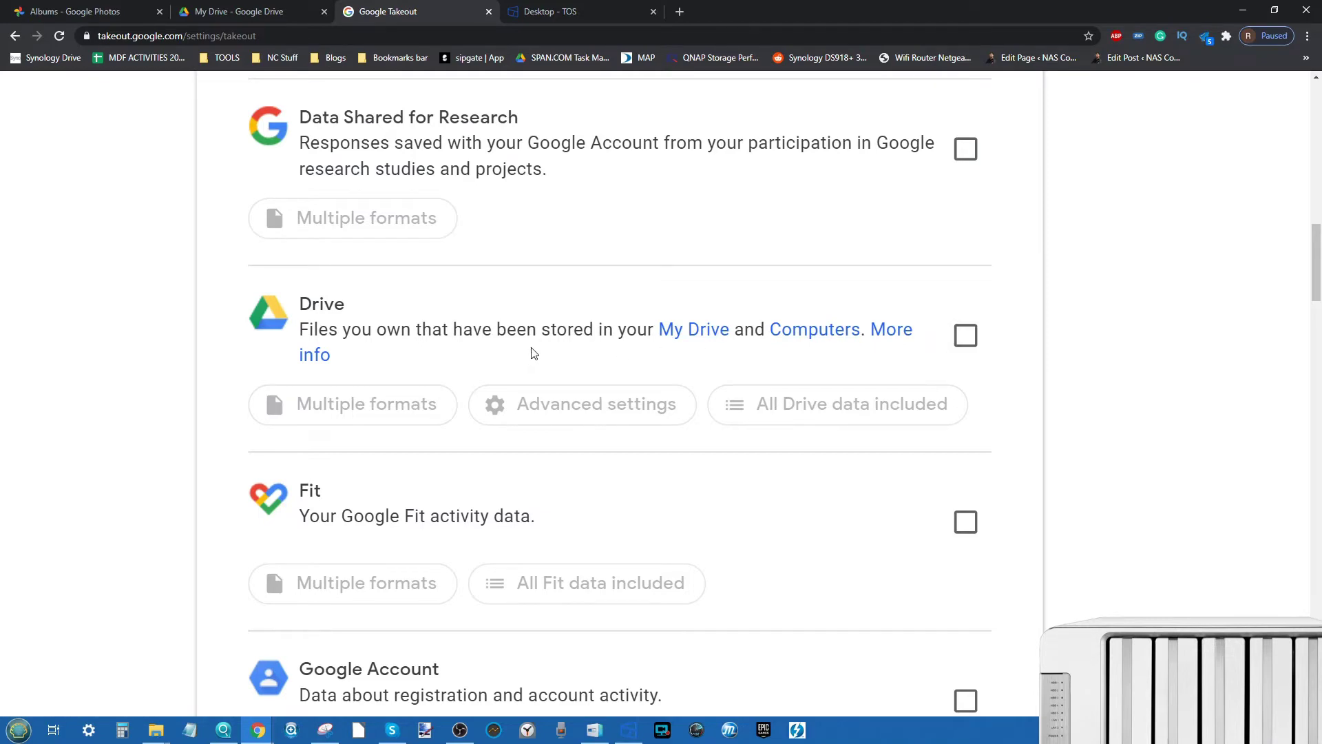
key("ctrl+minus")
key("ctrl+minus")
key("ctrl+minus")
scroll(566, 370, "down", 5)
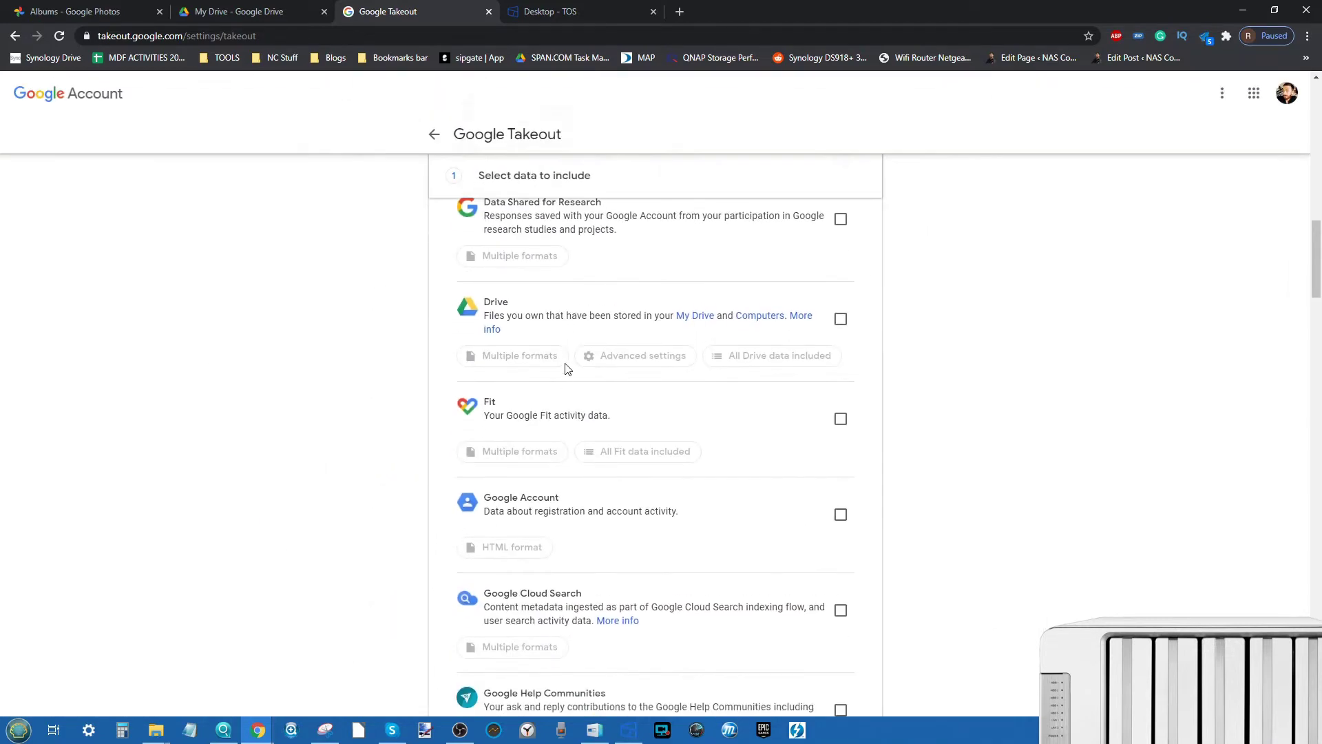
scroll(782, 521, "down", 2)
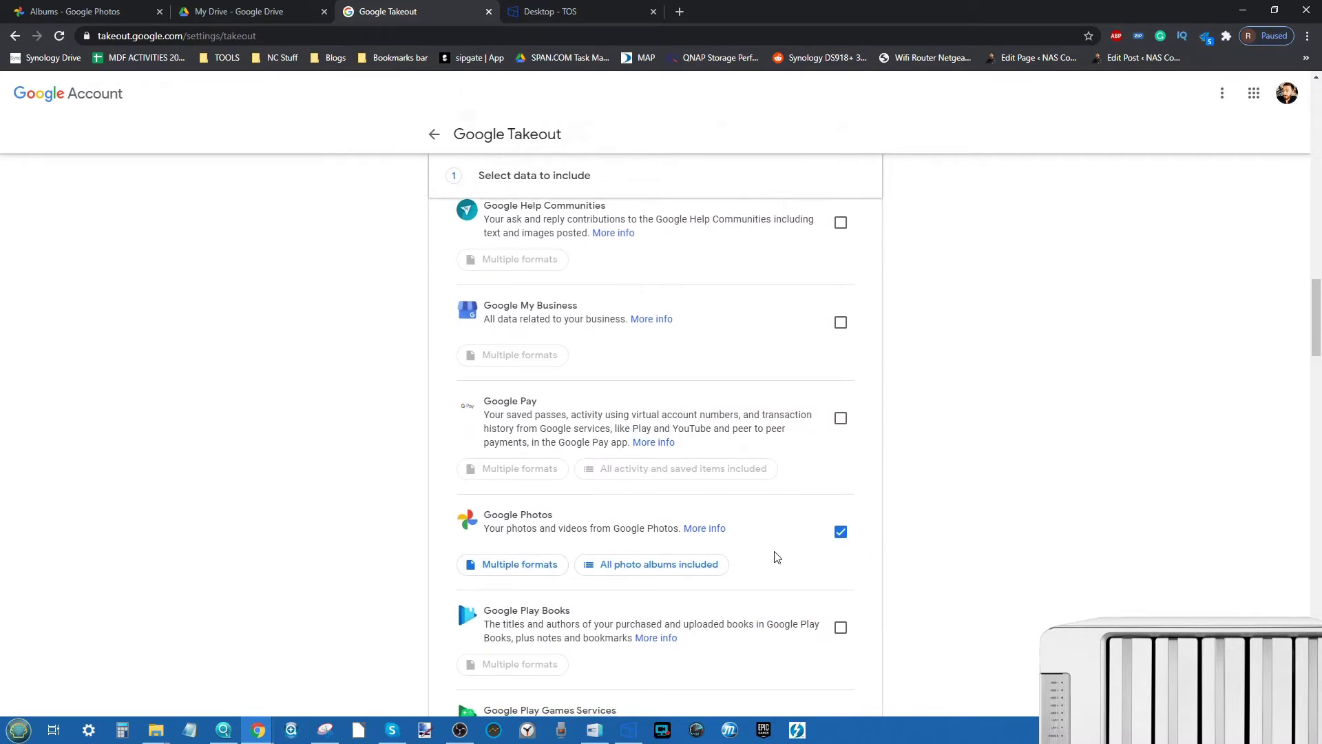
scroll(870, 654, "down", 4)
scroll(870, 654, "down", 20)
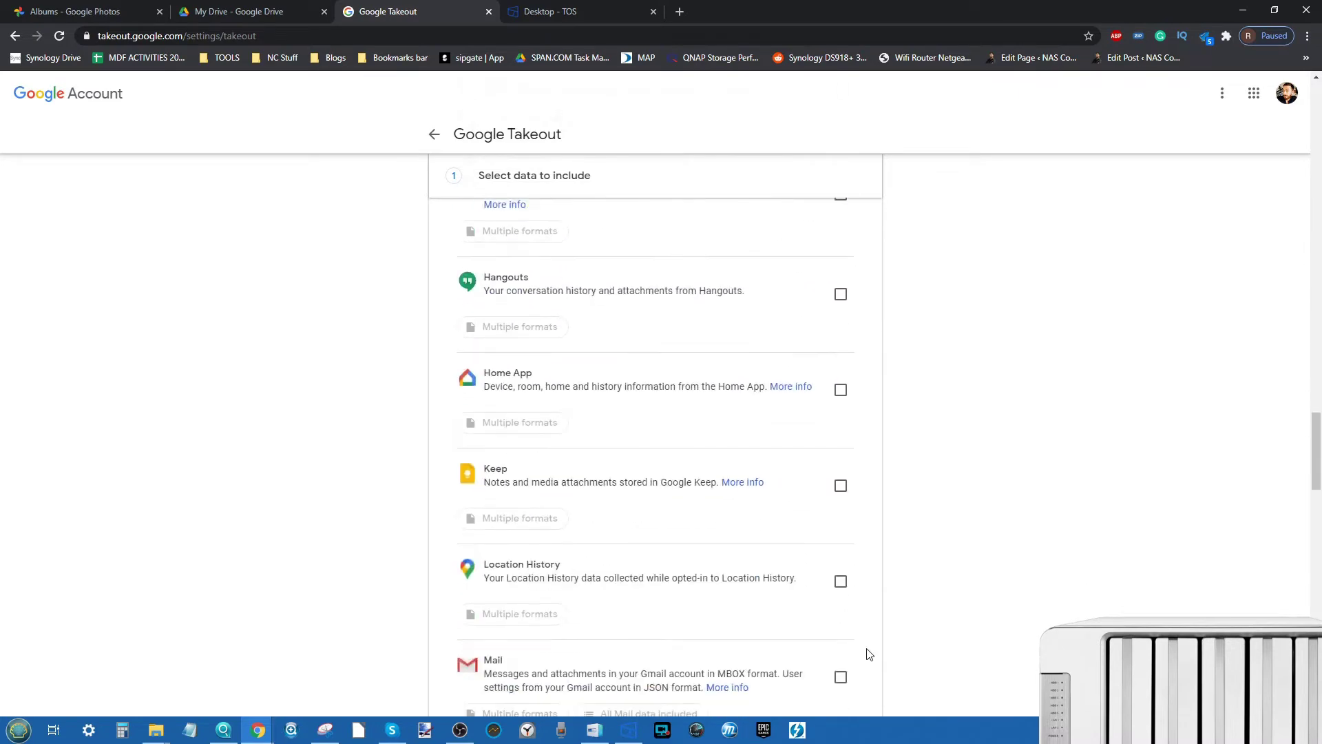
scroll(870, 654, "down", 5)
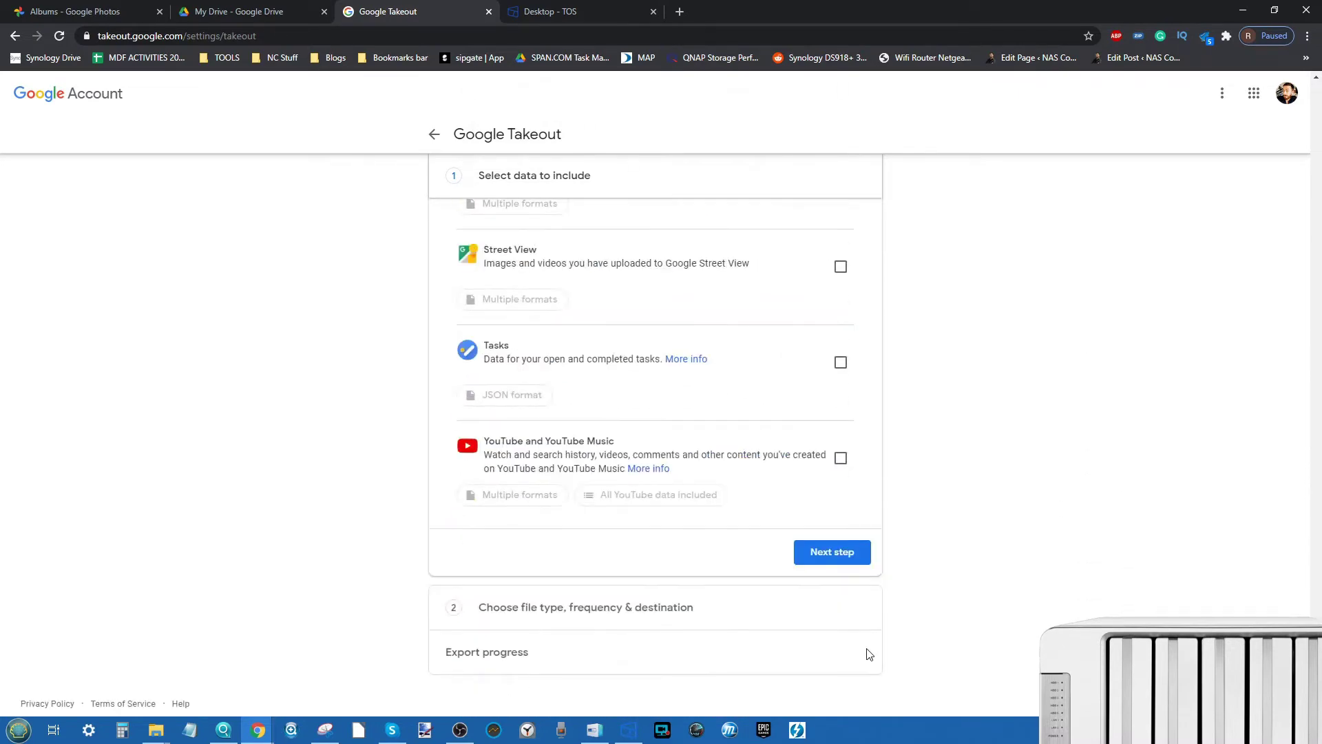
Keep Export once and .zip, choose 2 GB file size, and create the Google Photos export.
left_click(833, 552)
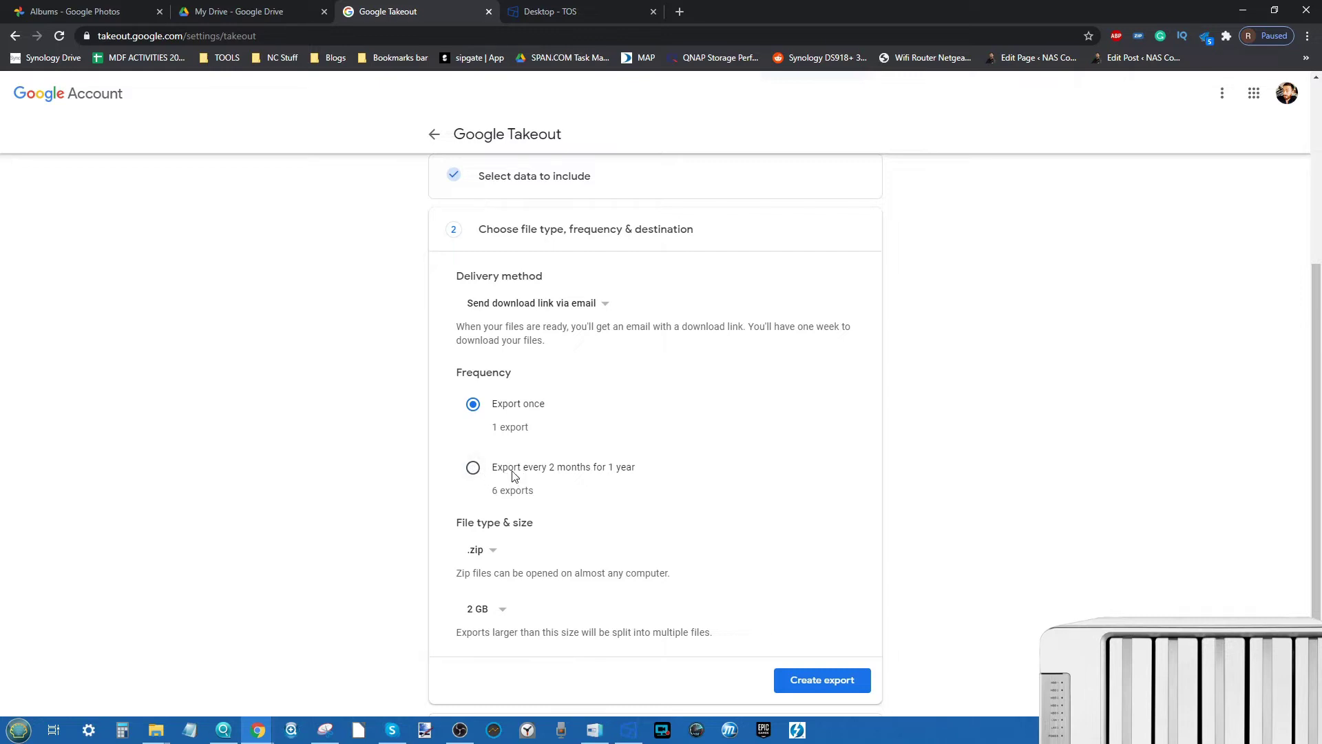
scroll(540, 490, "down", 1)
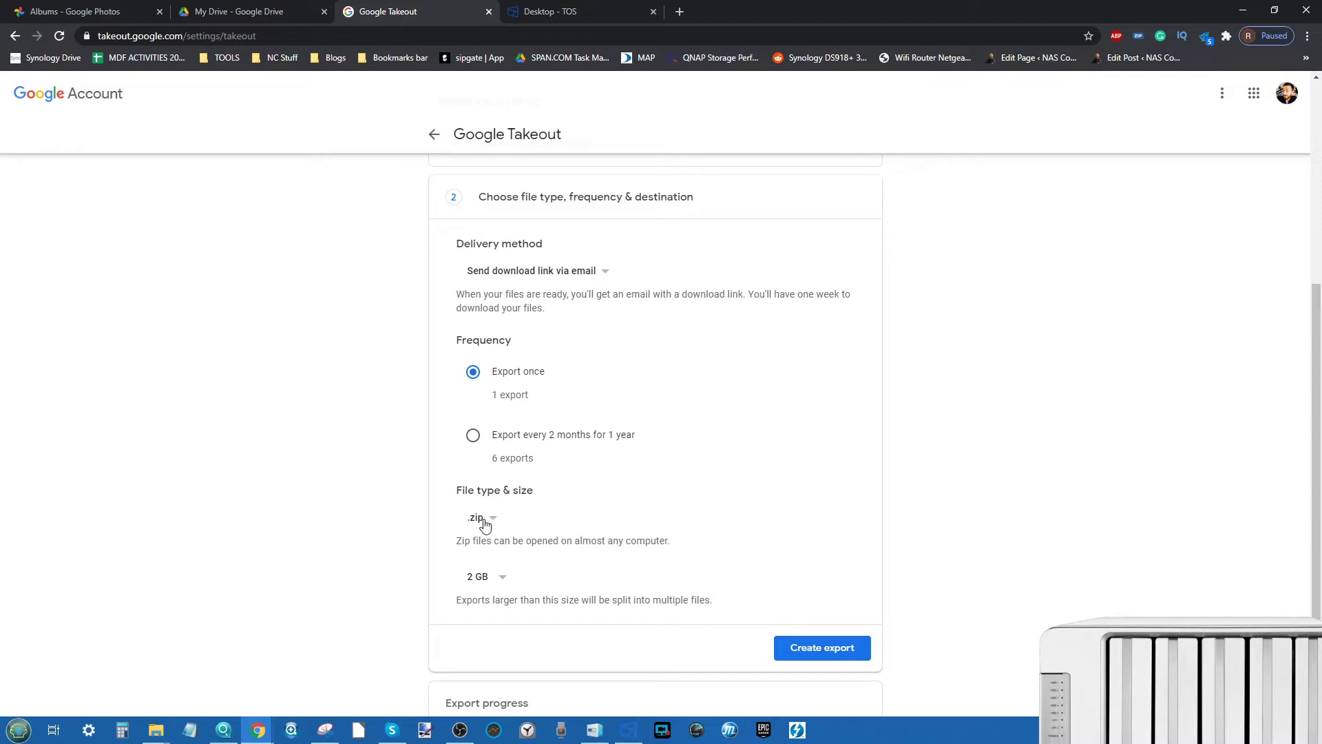
scroll(491, 579, "down", 1)
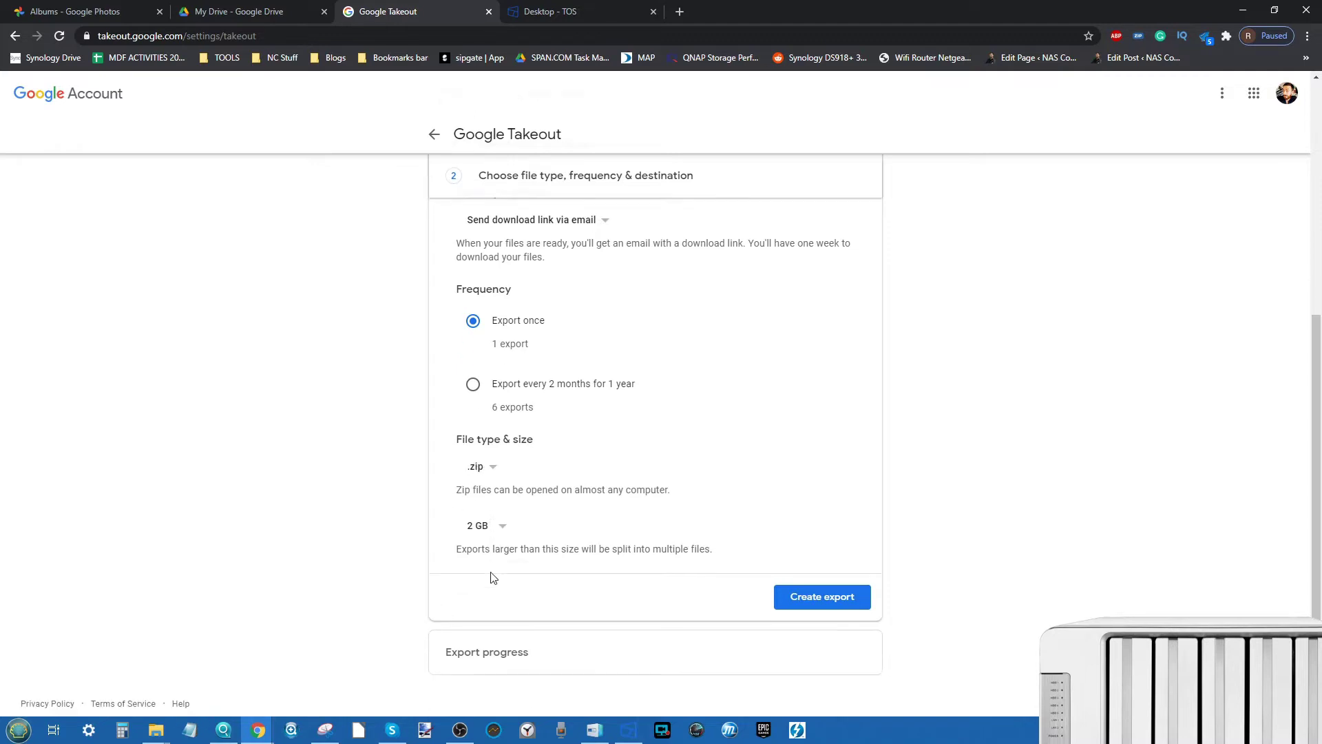
left_click(503, 528)
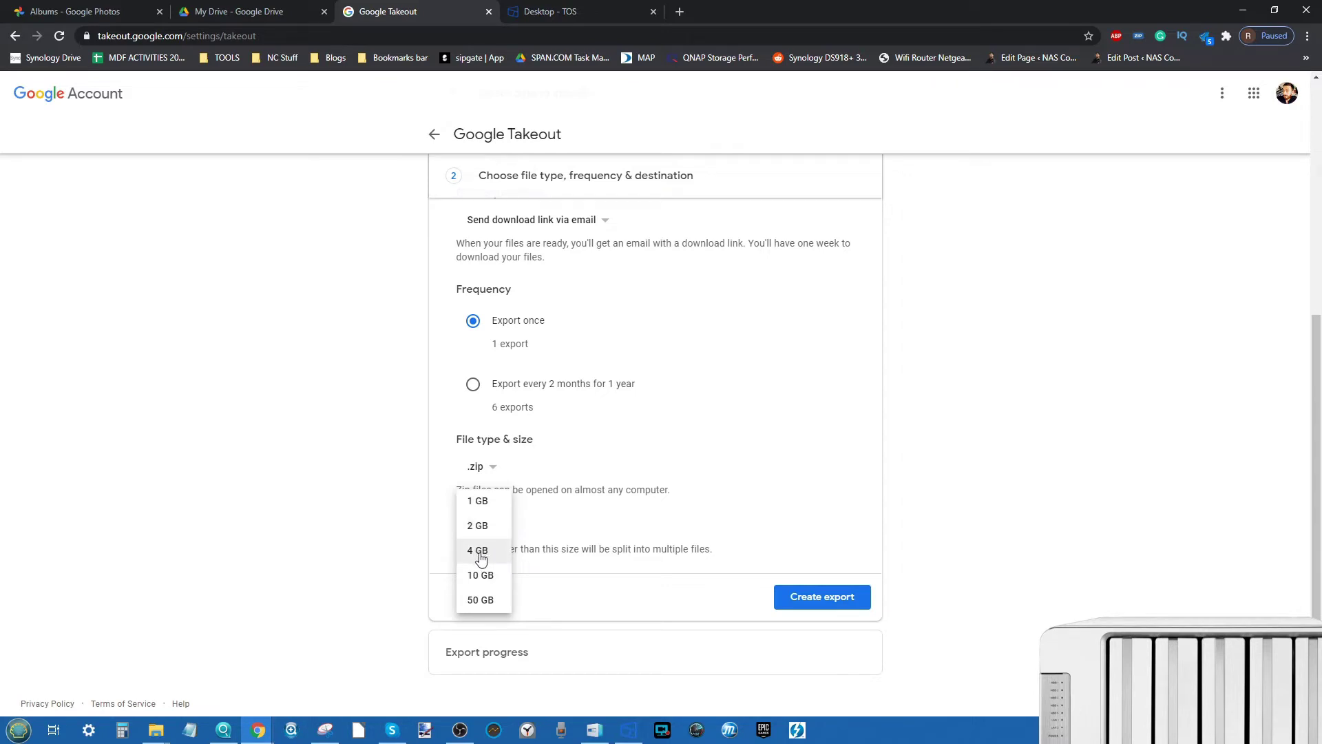
left_click(480, 527)
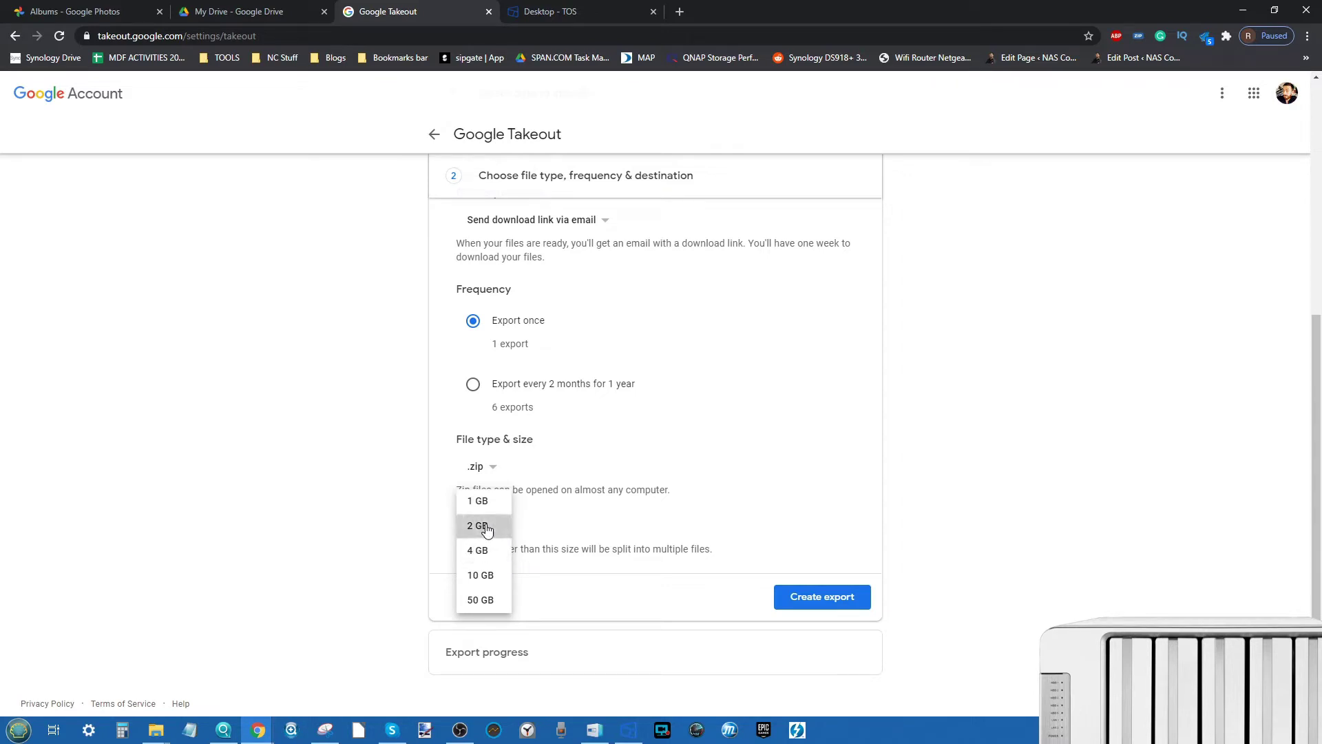
left_click(843, 598)
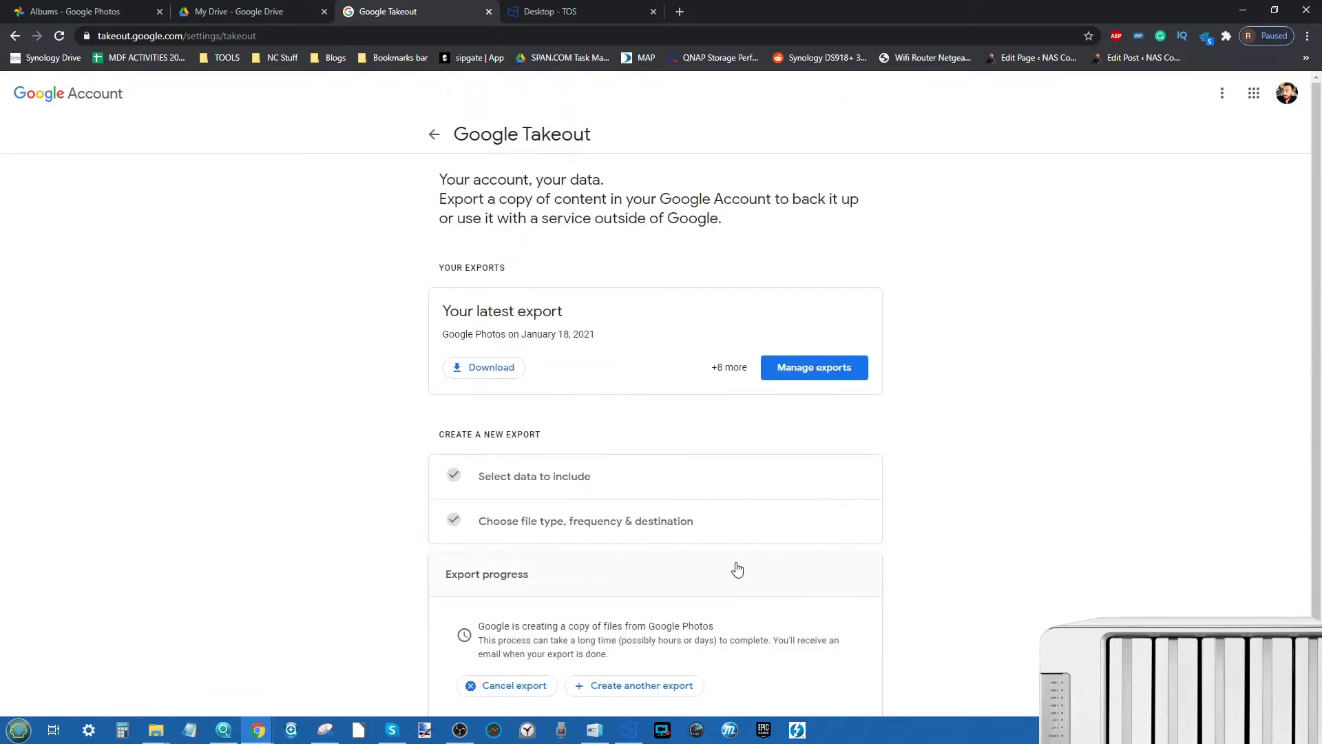
Scroll the Manage exports list, then switch to the Albums - Google Photos tab.
scroll(735, 567, "down", 1)
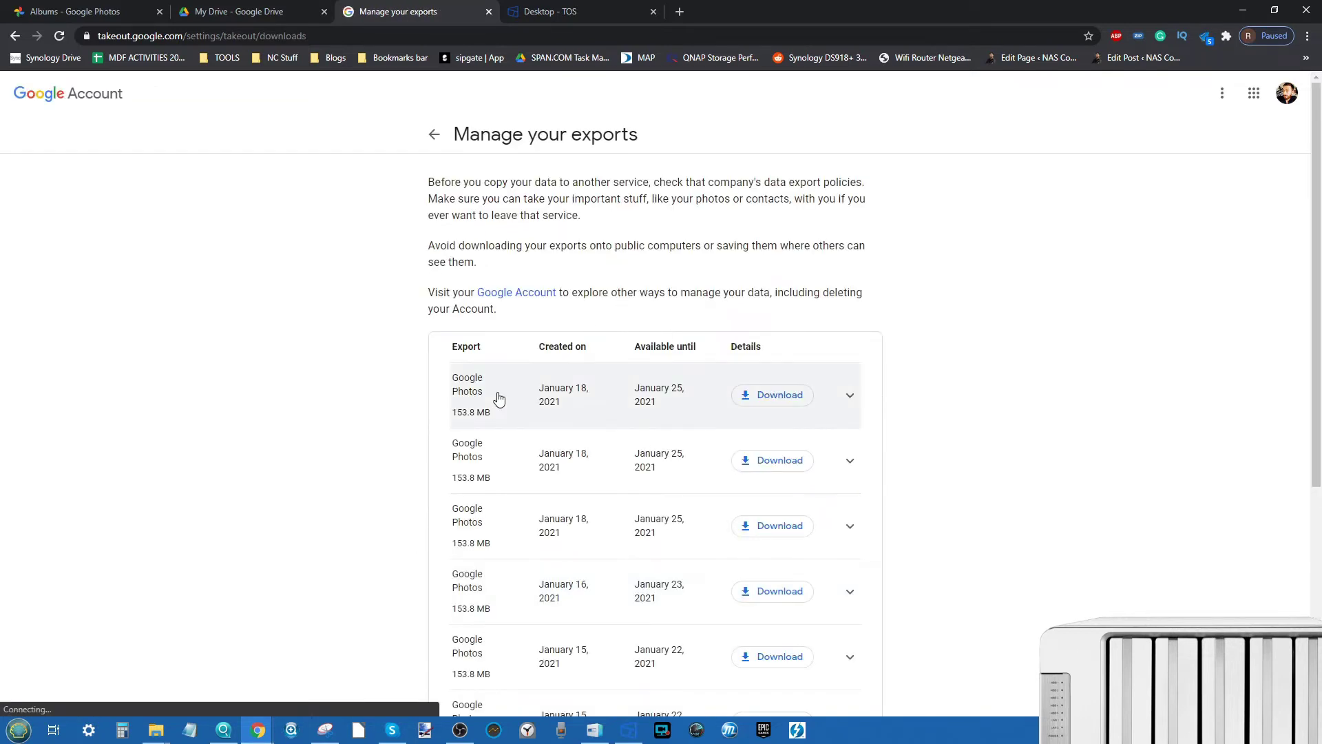
left_click(48, 12)
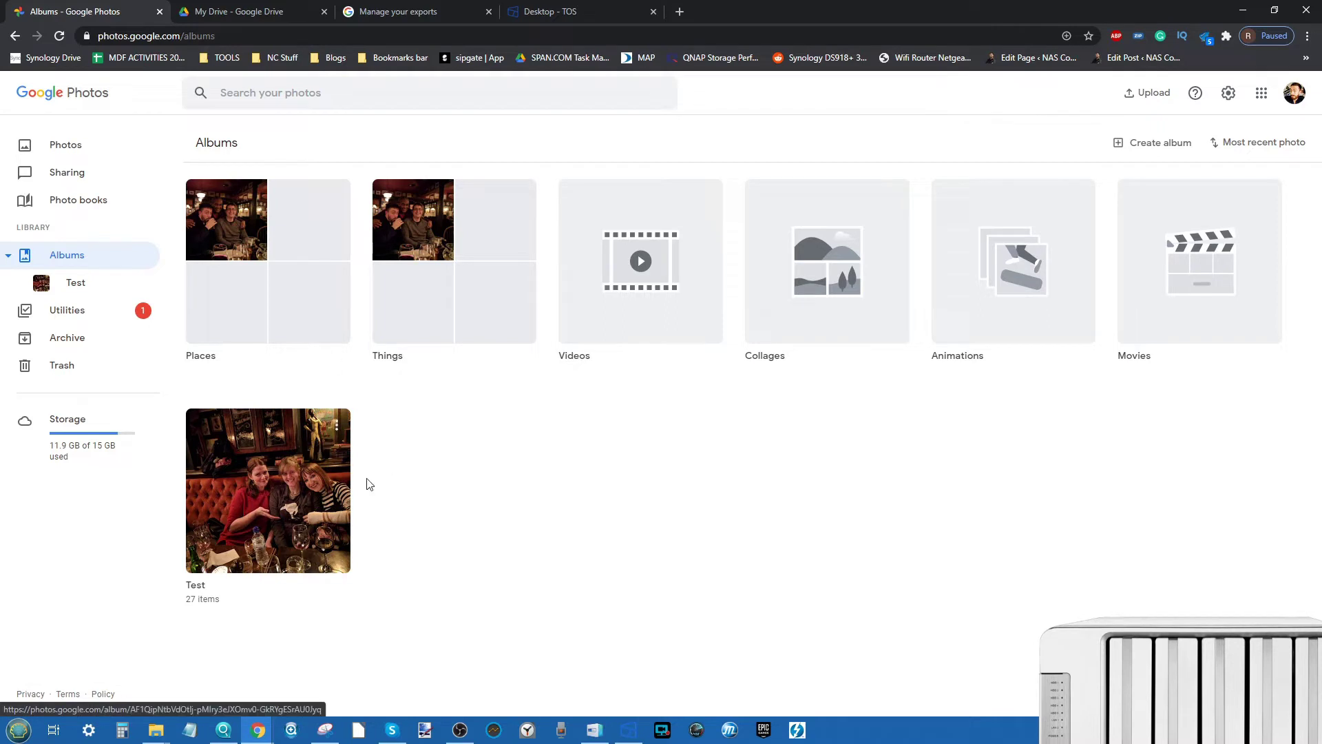
After viewing the 27-item Test album, revisit Manage your exports and then the Desktop - TOS tab.
left_click(417, 5)
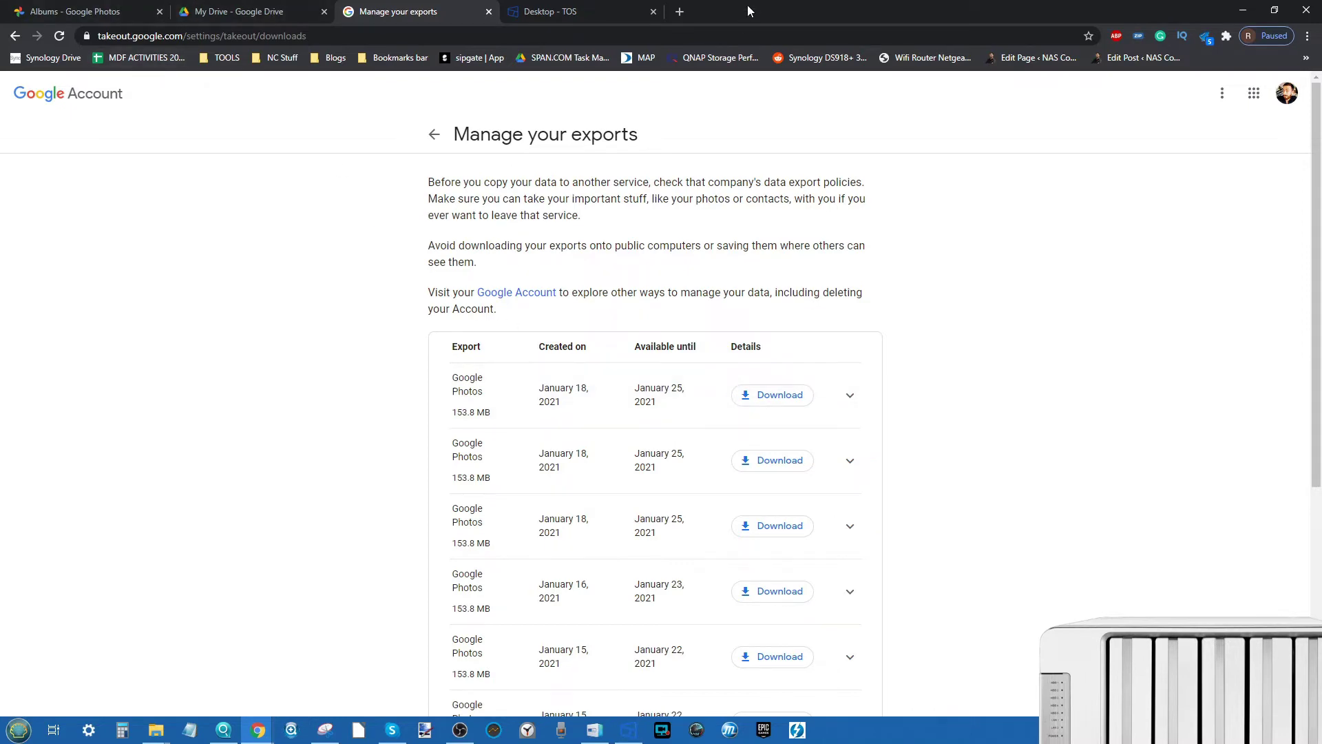
left_click(606, 8)
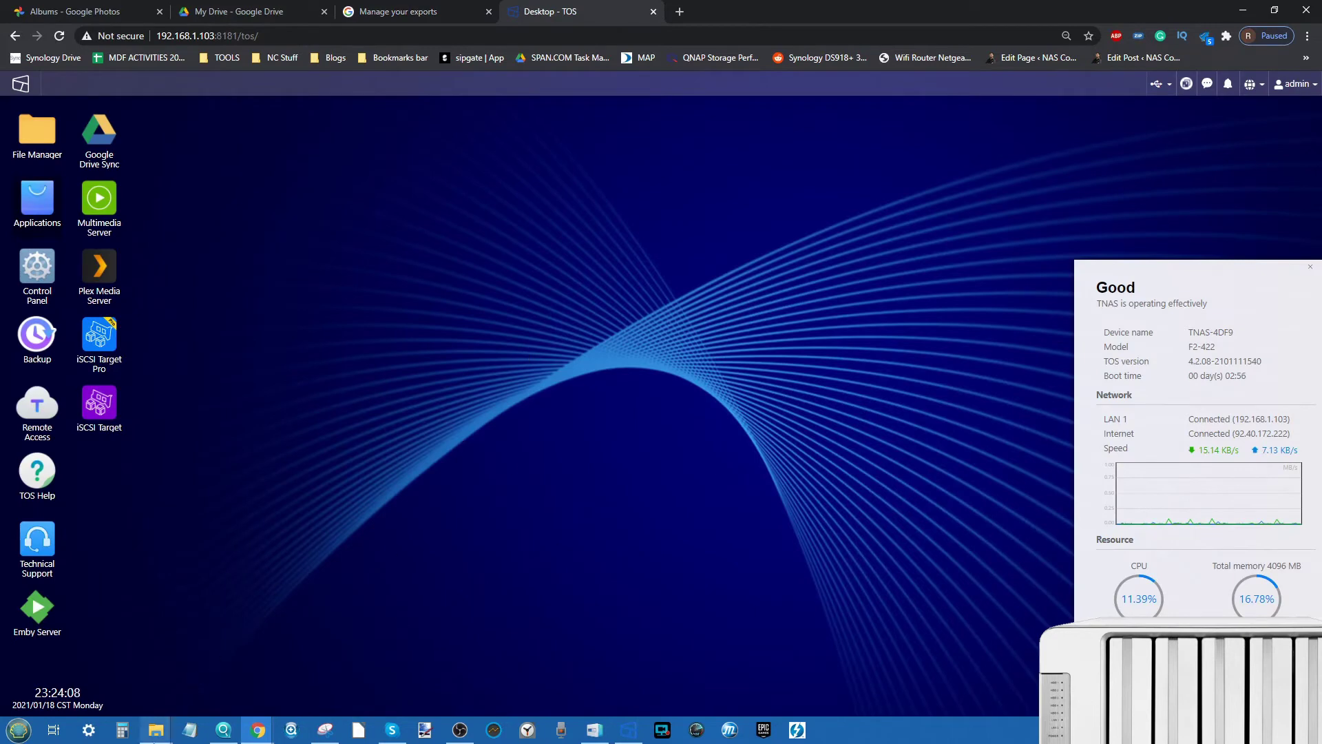
Delete the previously extracted takeout folder from Downloads.
left_click(156, 736)
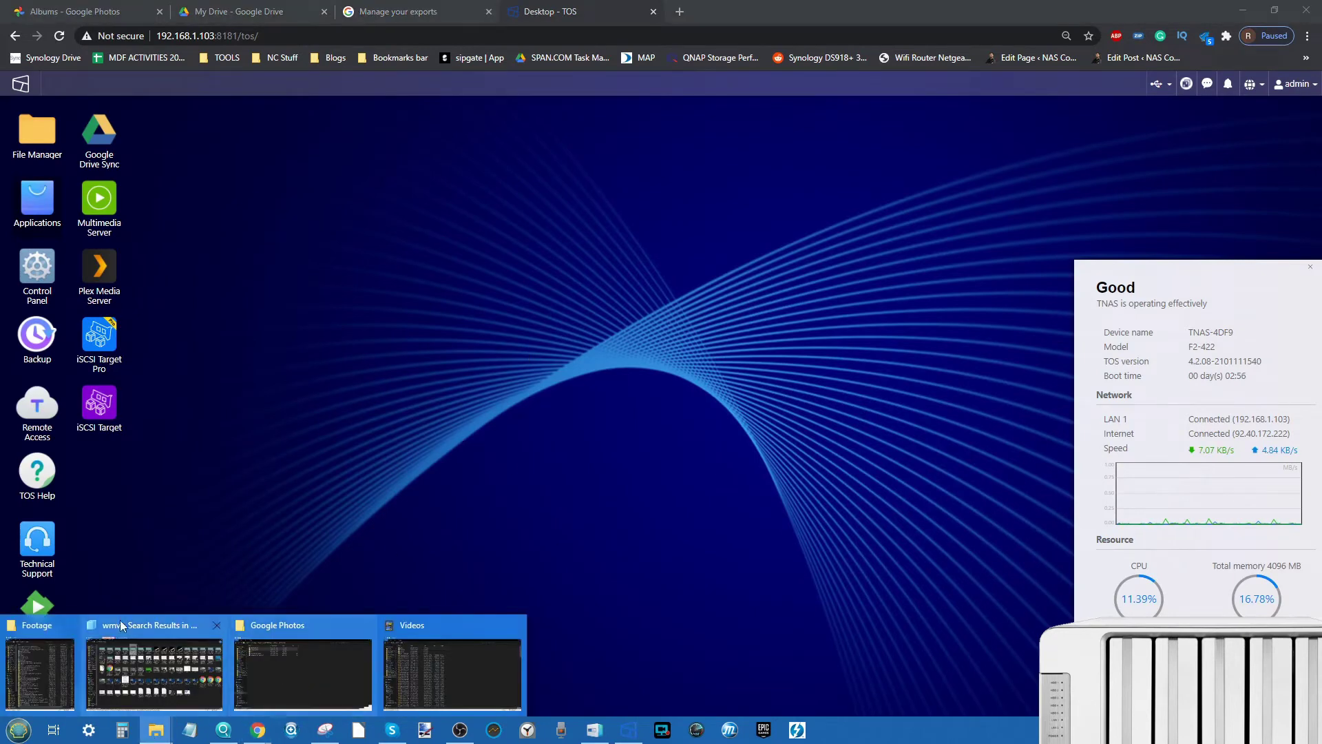
left_click(316, 667)
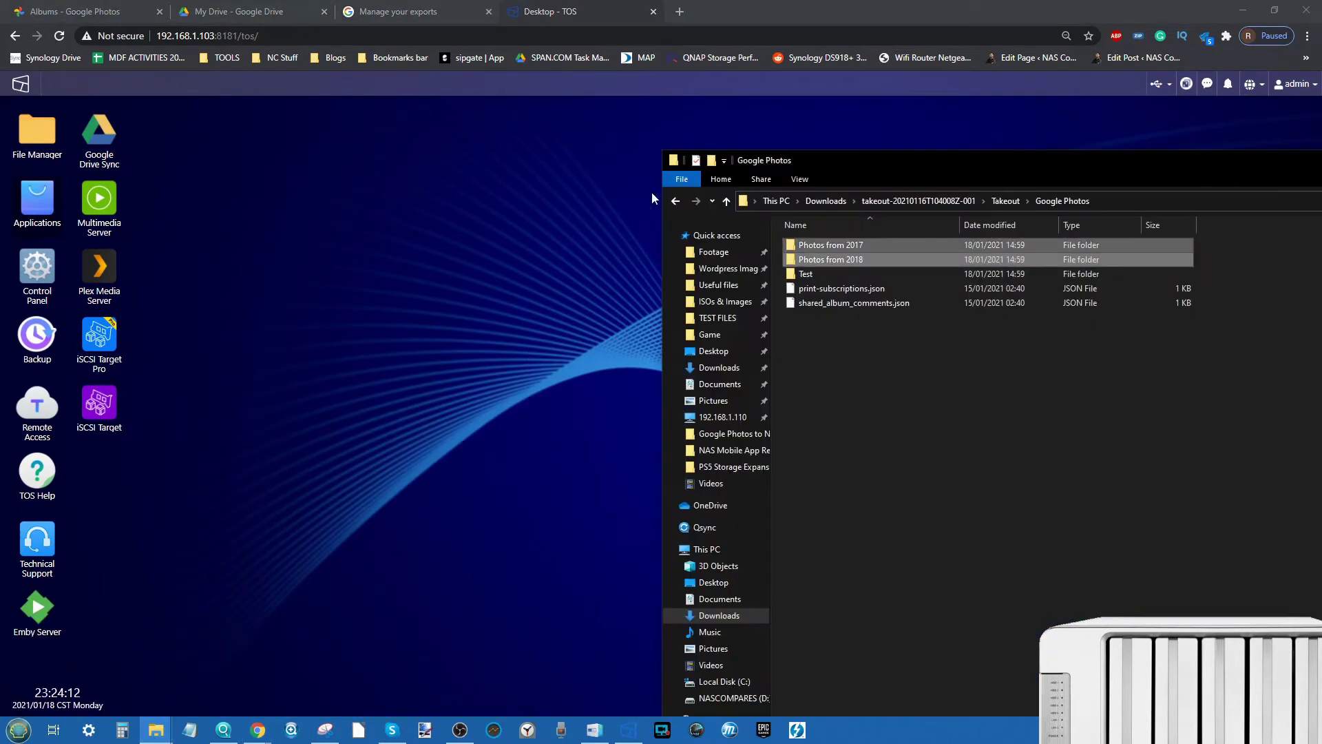
left_click(820, 201)
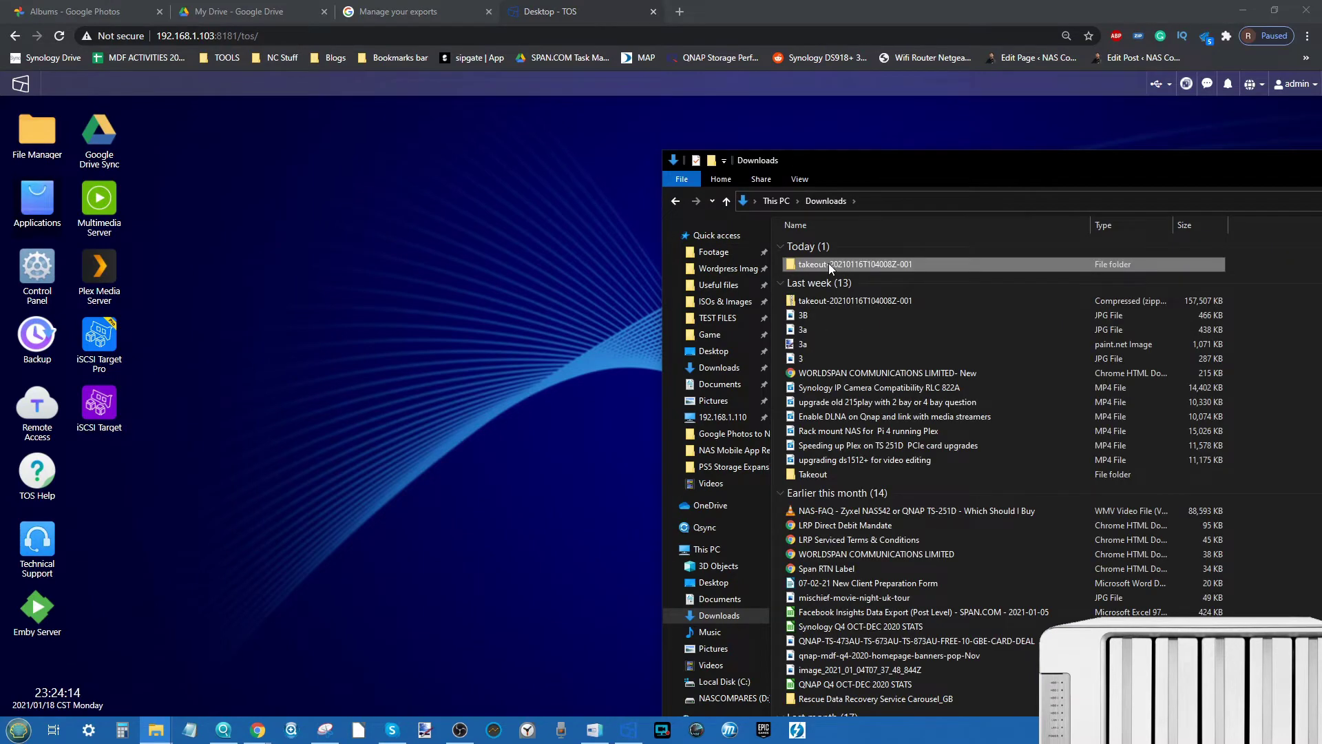
key("Delete")
Extract the takeout zip archive to takeout-20210116T104008Z-001\.
left_click(905, 266)
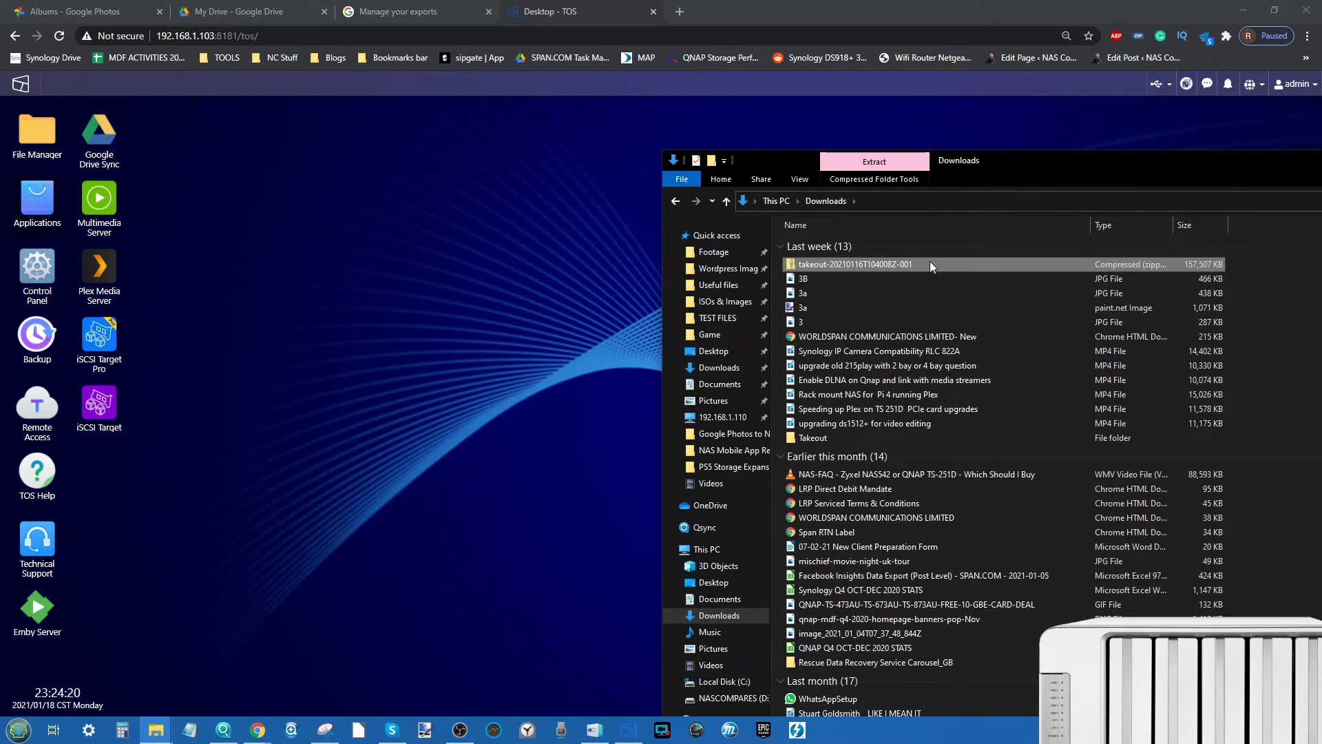
mouse_move(896, 266)
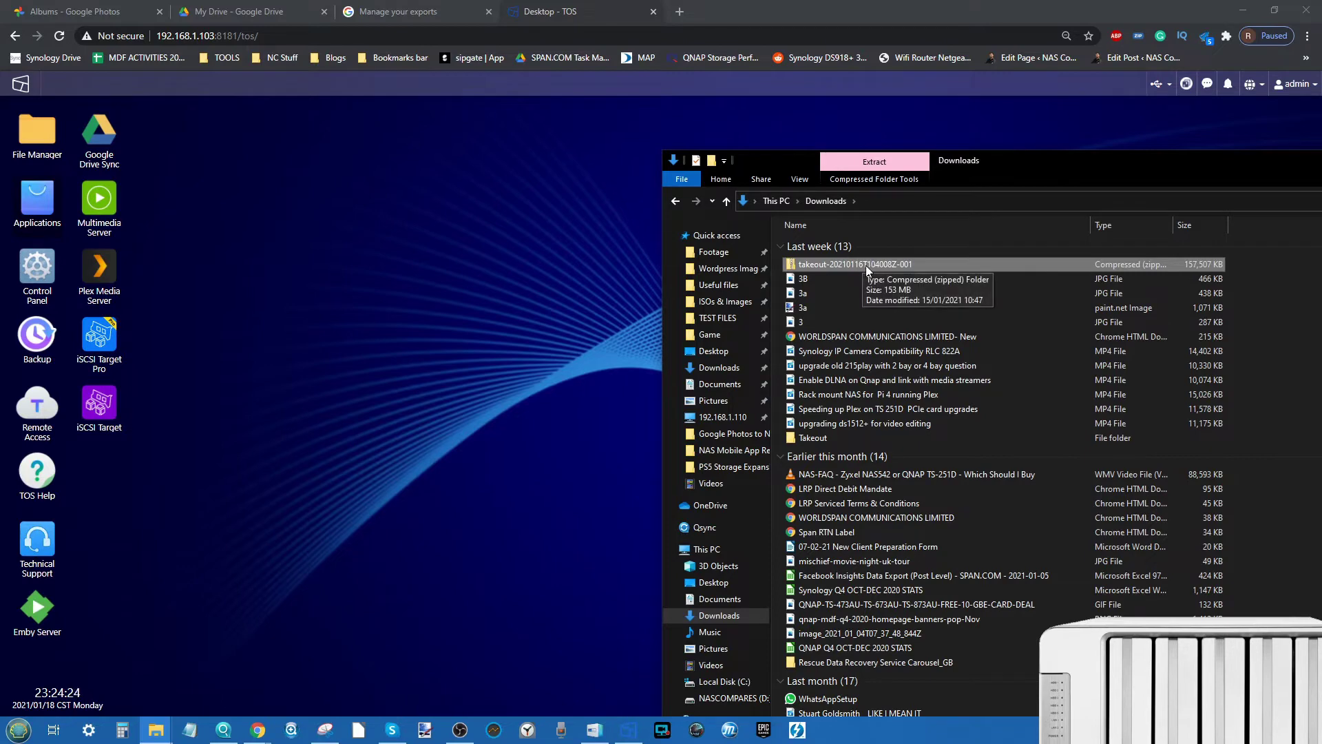
right_click(866, 266)
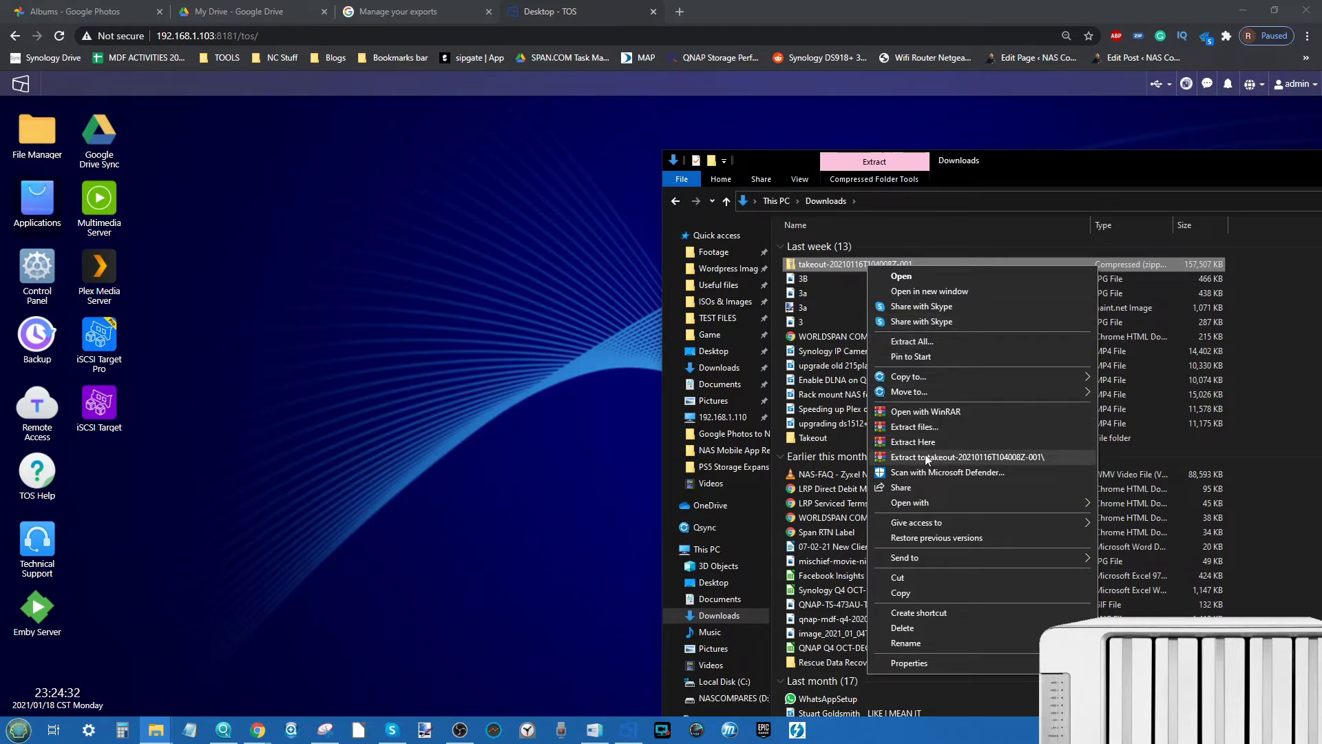
left_click(981, 457)
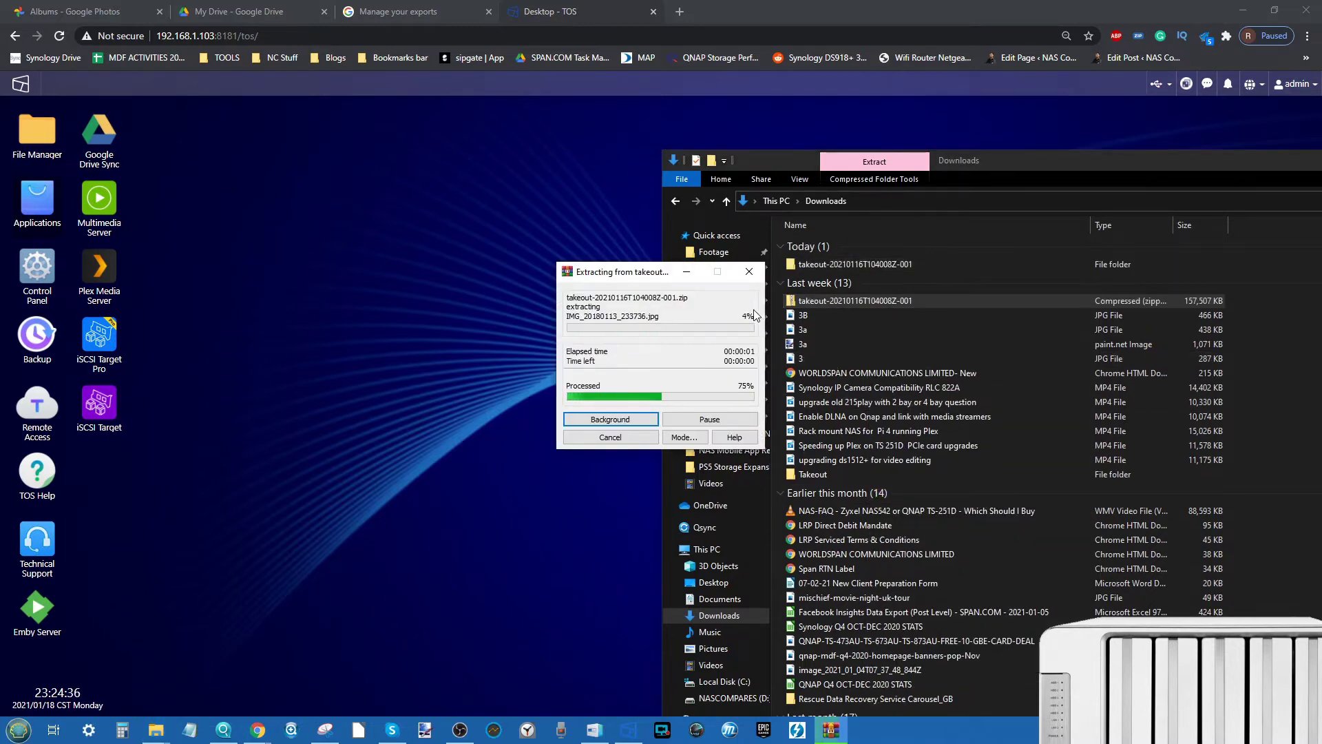
Open takeout-20210116T104008Z-001 > Takeout > Google Photos, then bring up TNAS PC.
left_click(851, 267)
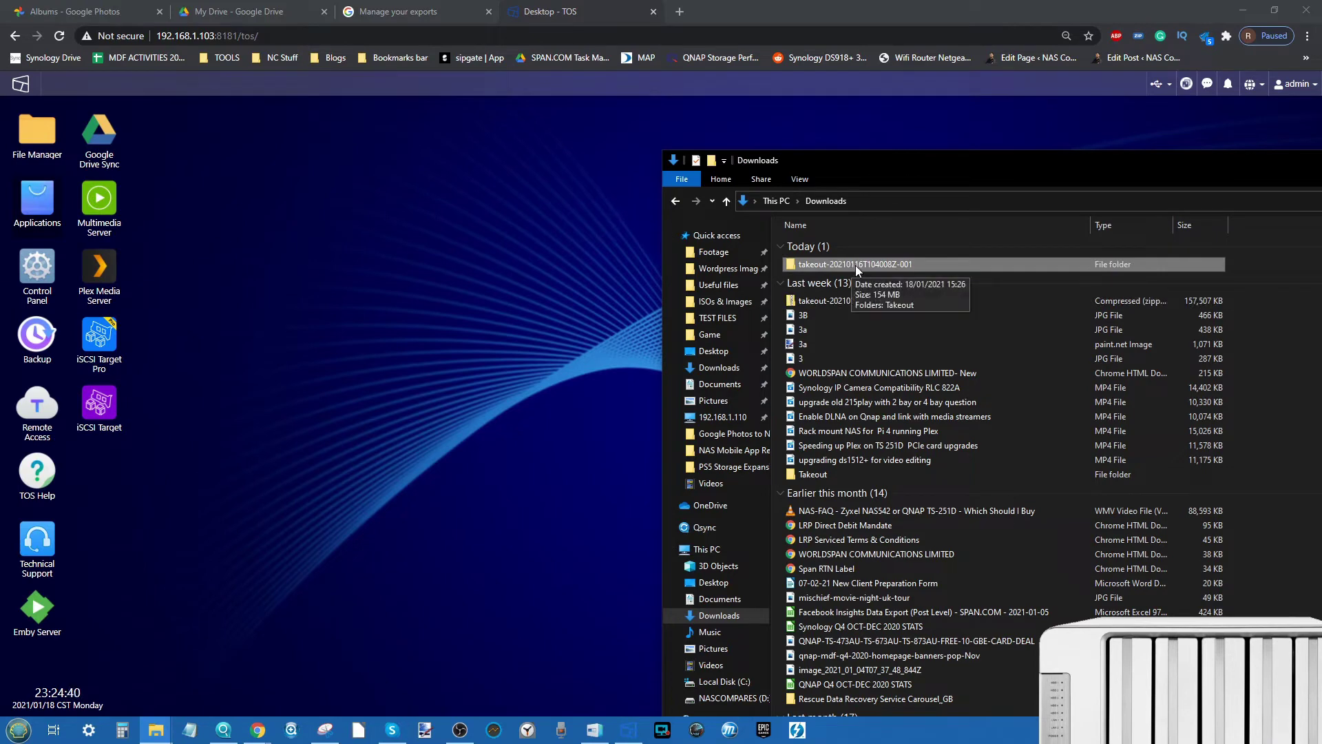
double_click(855, 266)
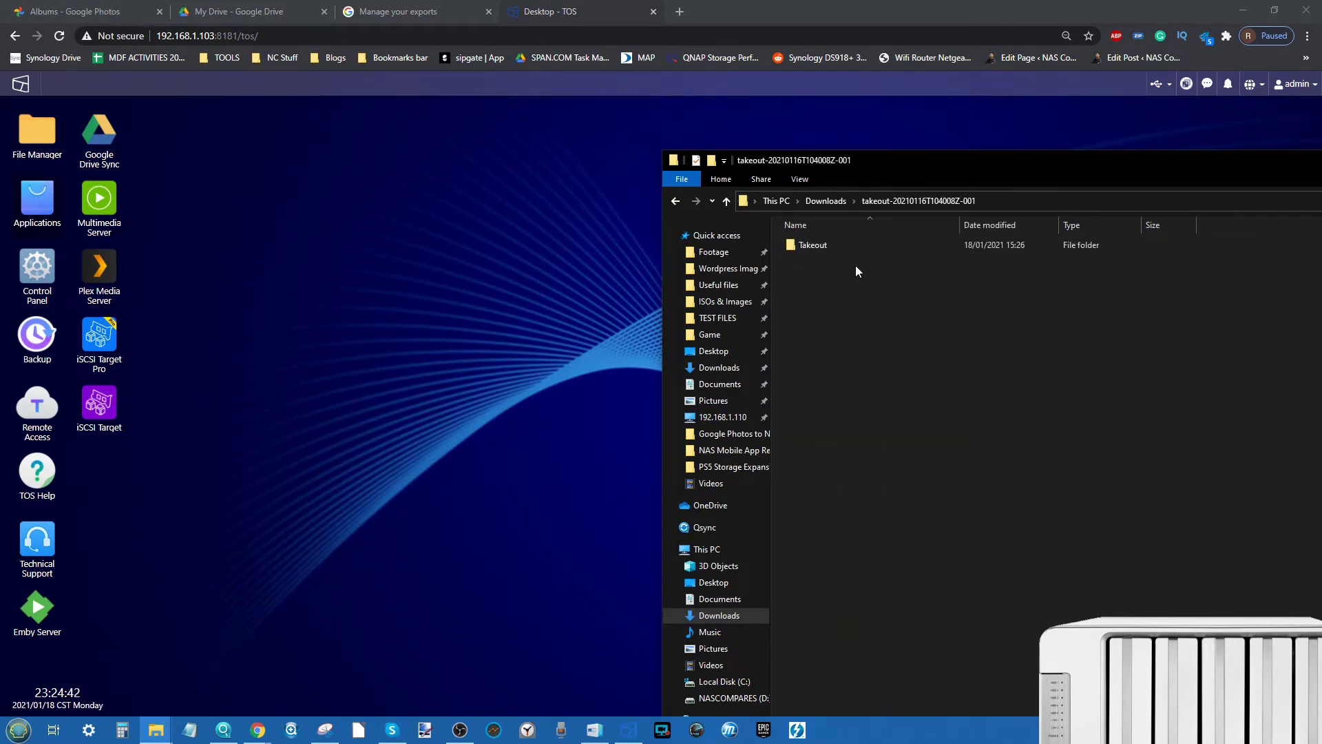
double_click(816, 245)
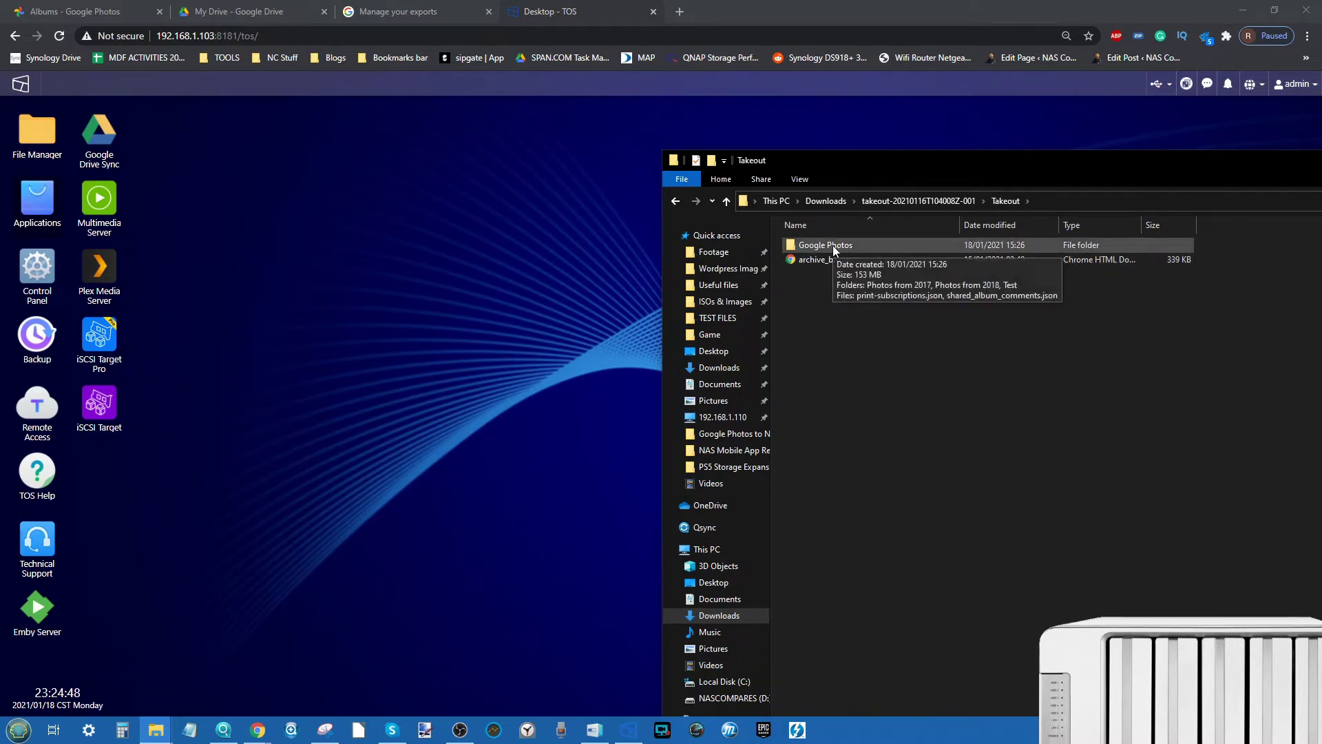
double_click(858, 243)
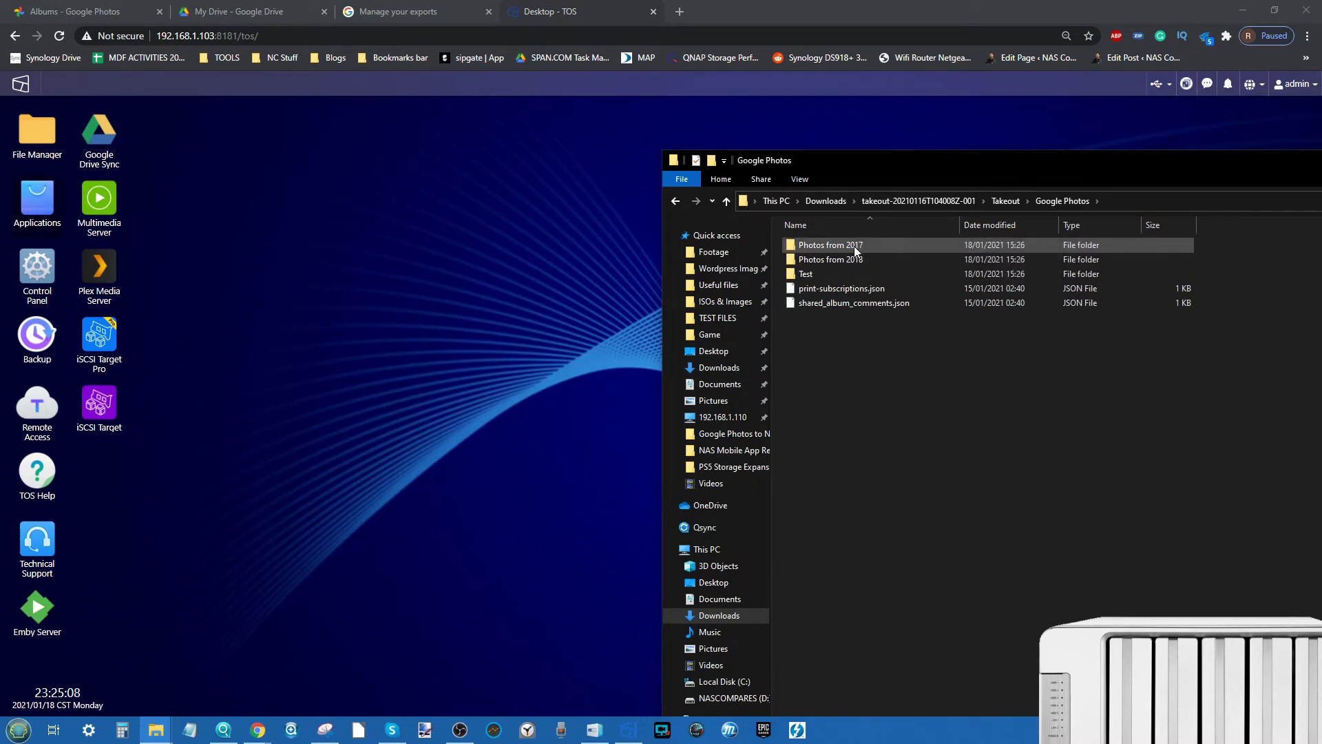
mouse_move(854, 246)
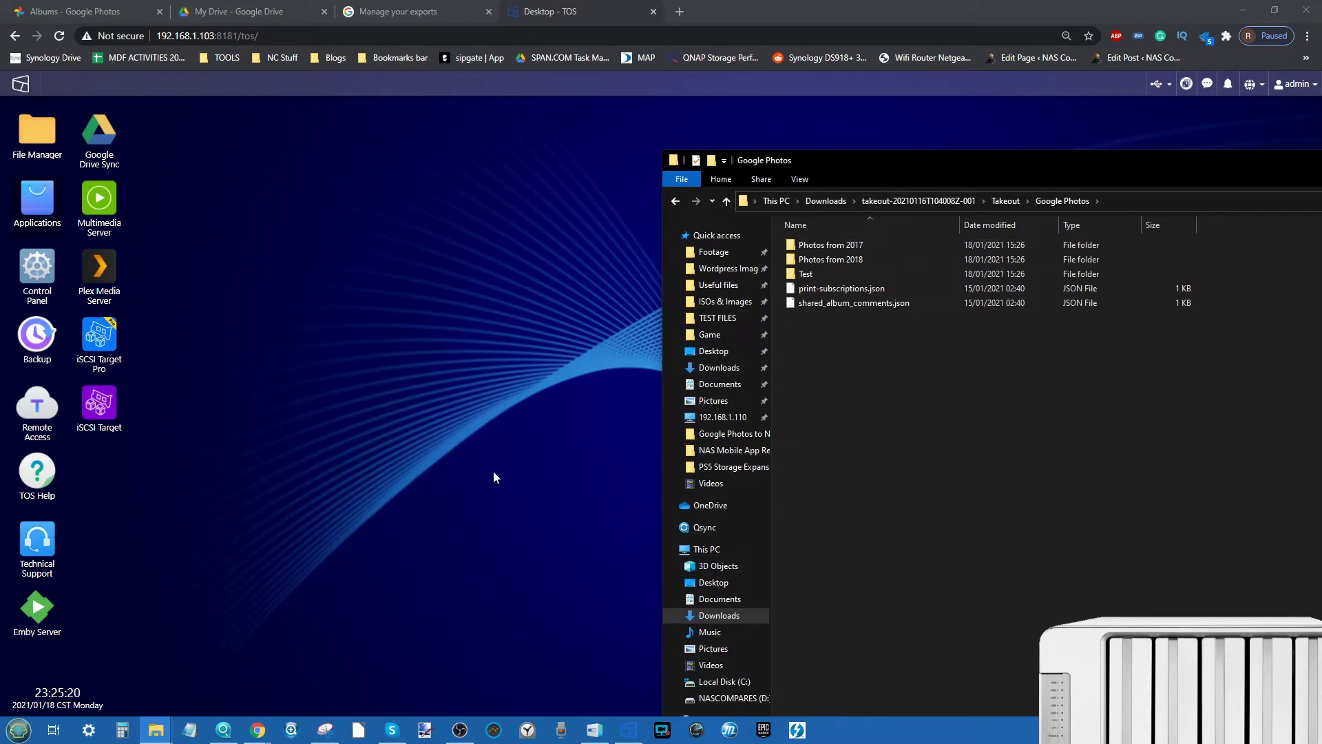
left_click(631, 730)
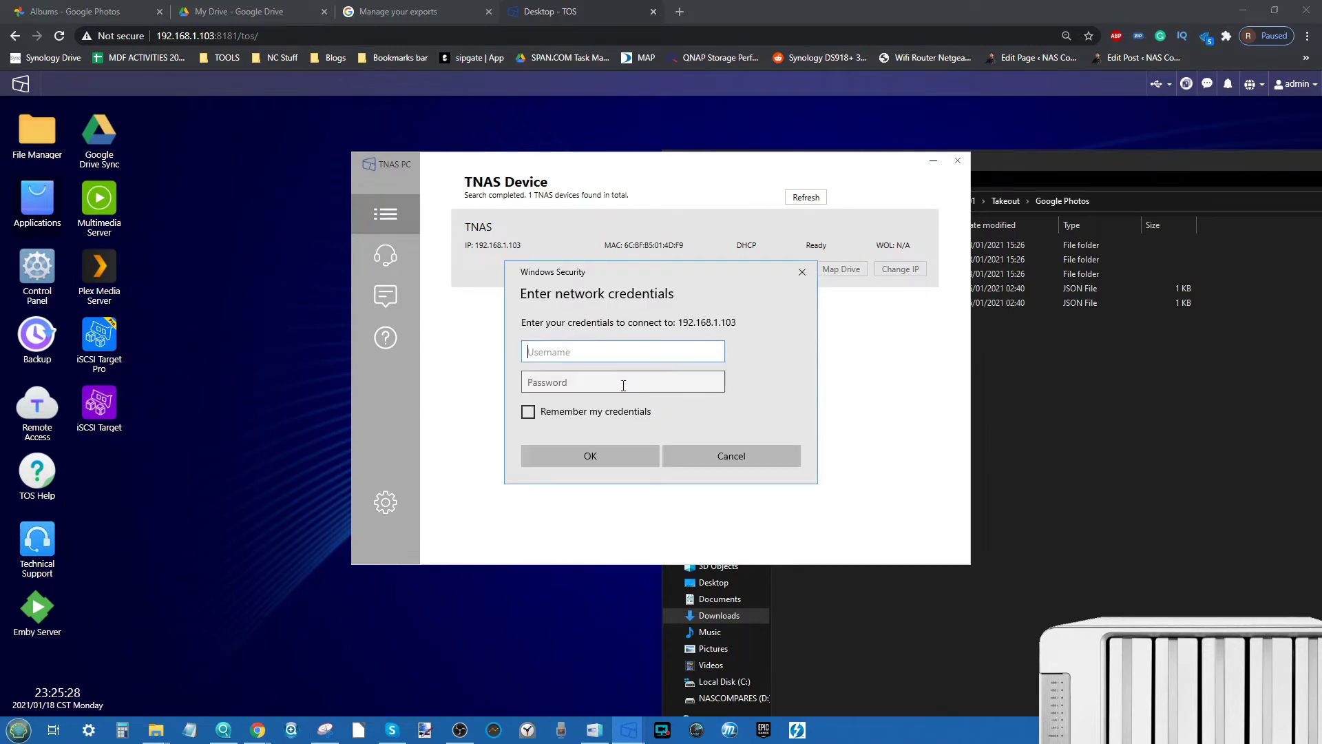
left_click(803, 272)
left_click(933, 162)
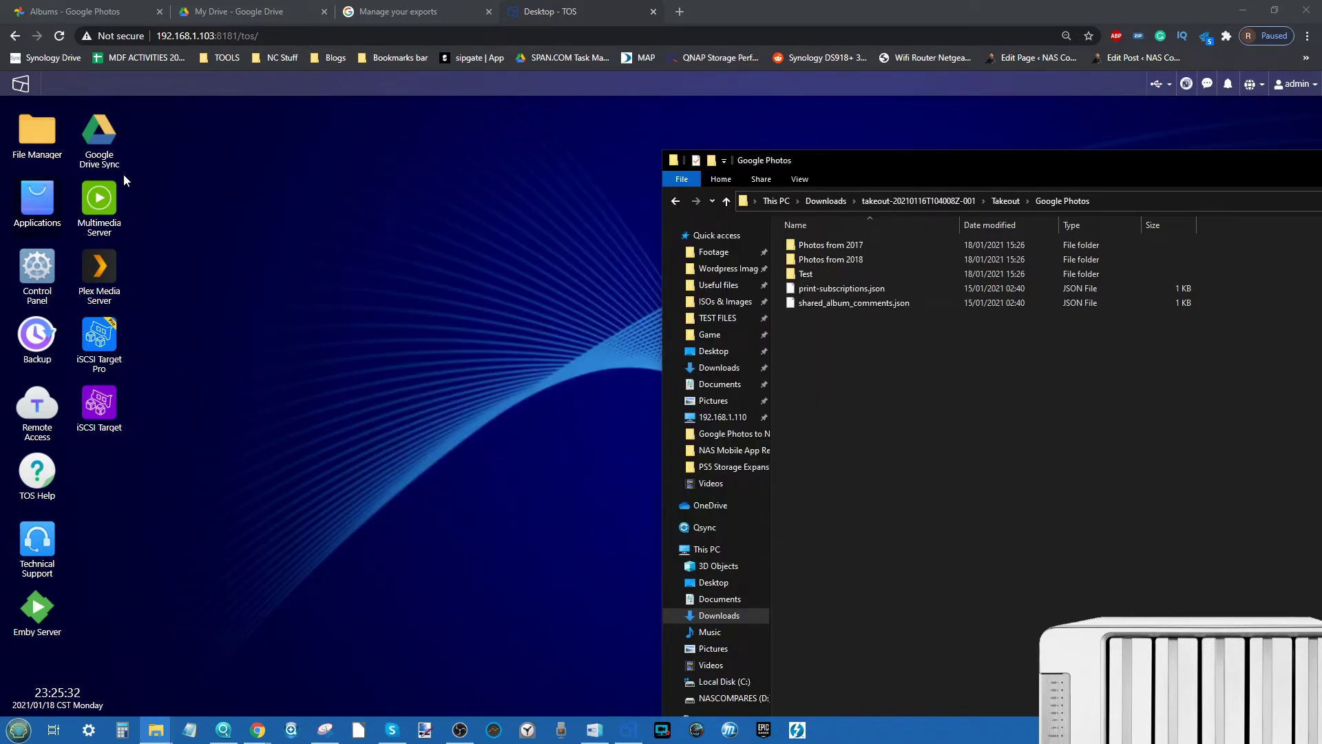
Open File Manager at Volume #1 > public > Photos, showing its five album folders.
left_click(40, 138)
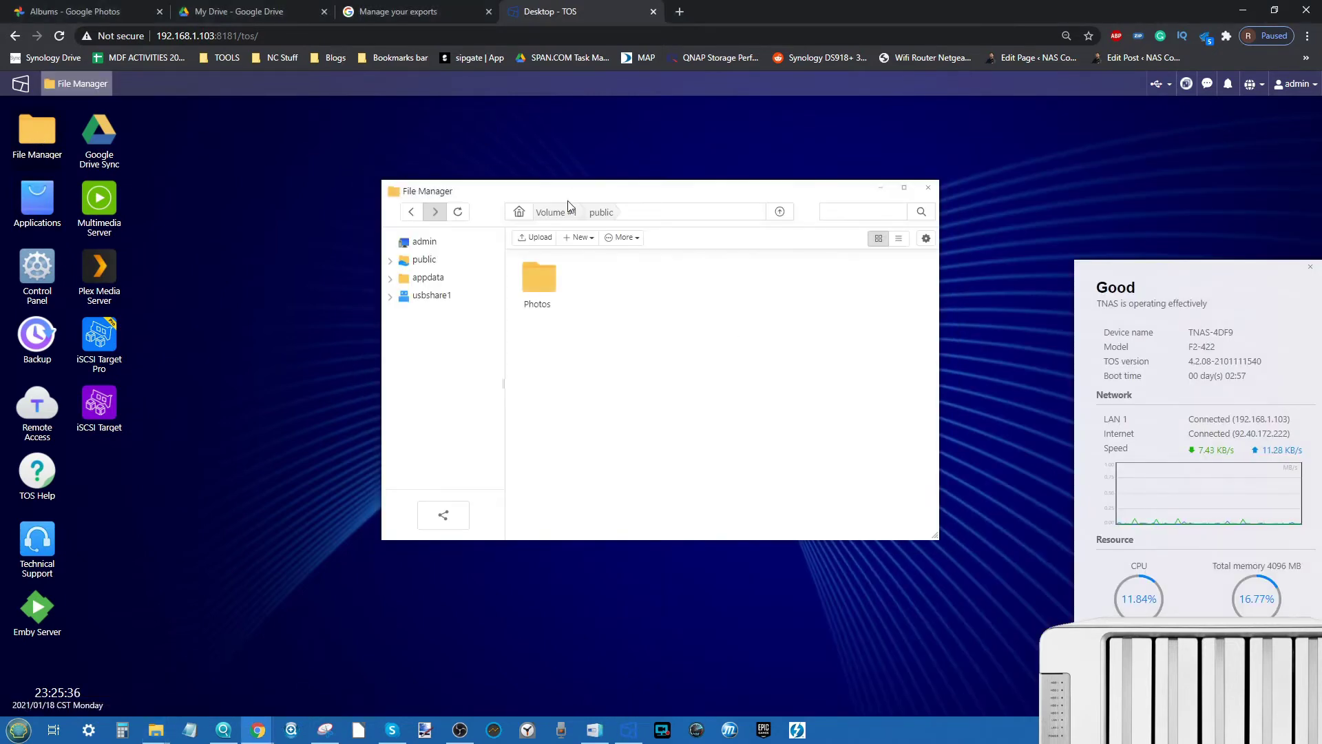
left_click_drag(576, 192, 377, 309)
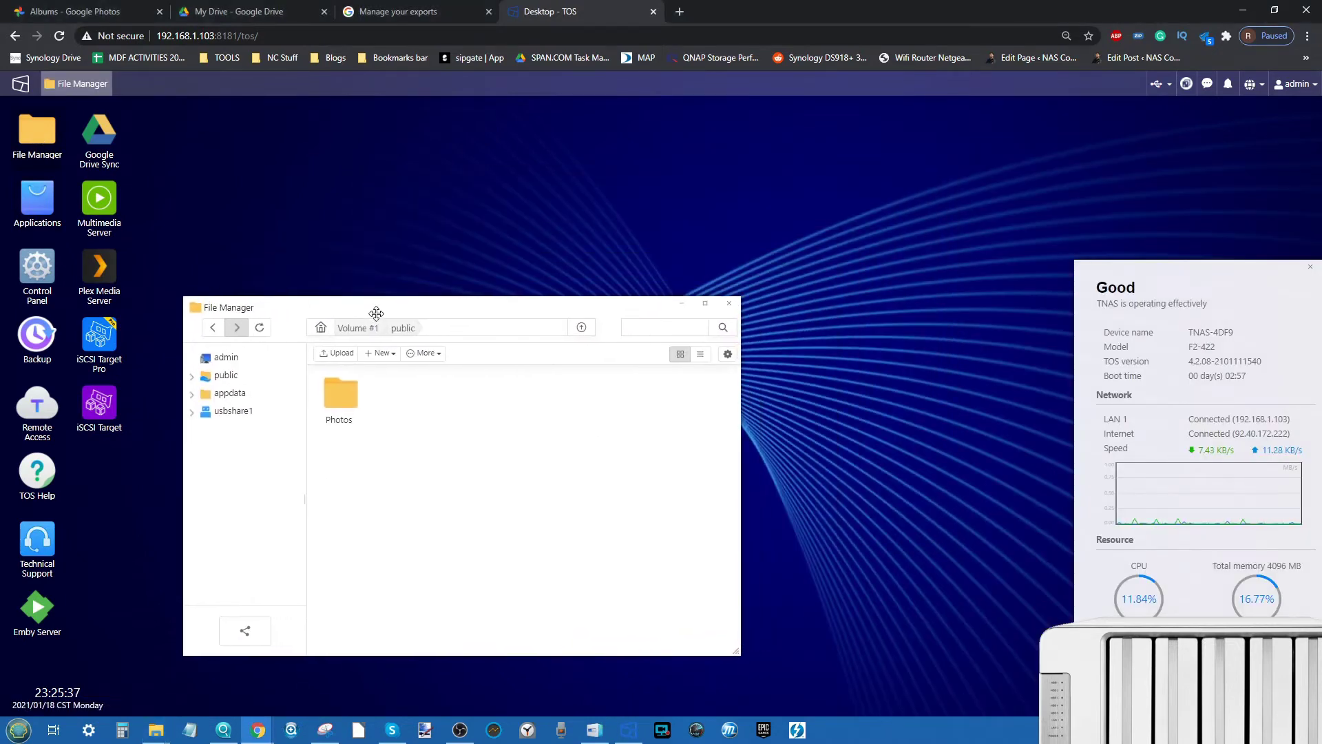
left_click(229, 381)
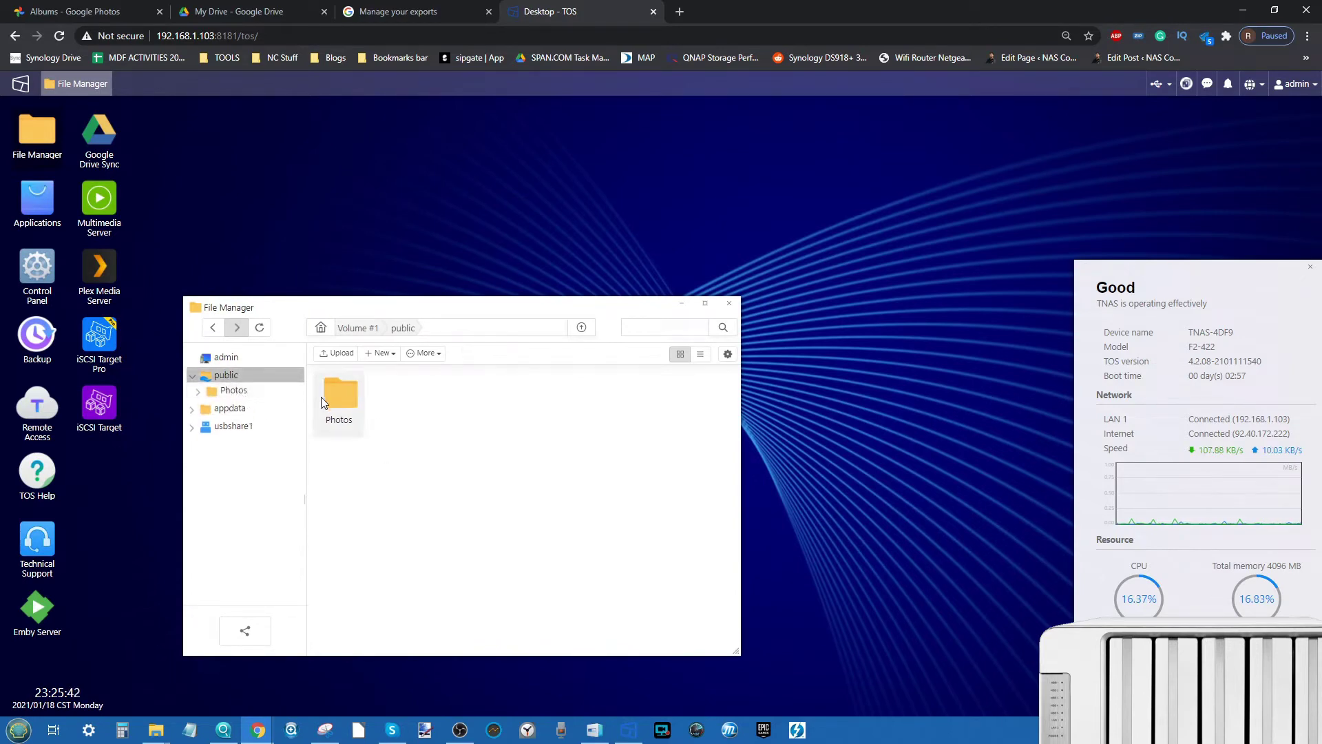
double_click(339, 404)
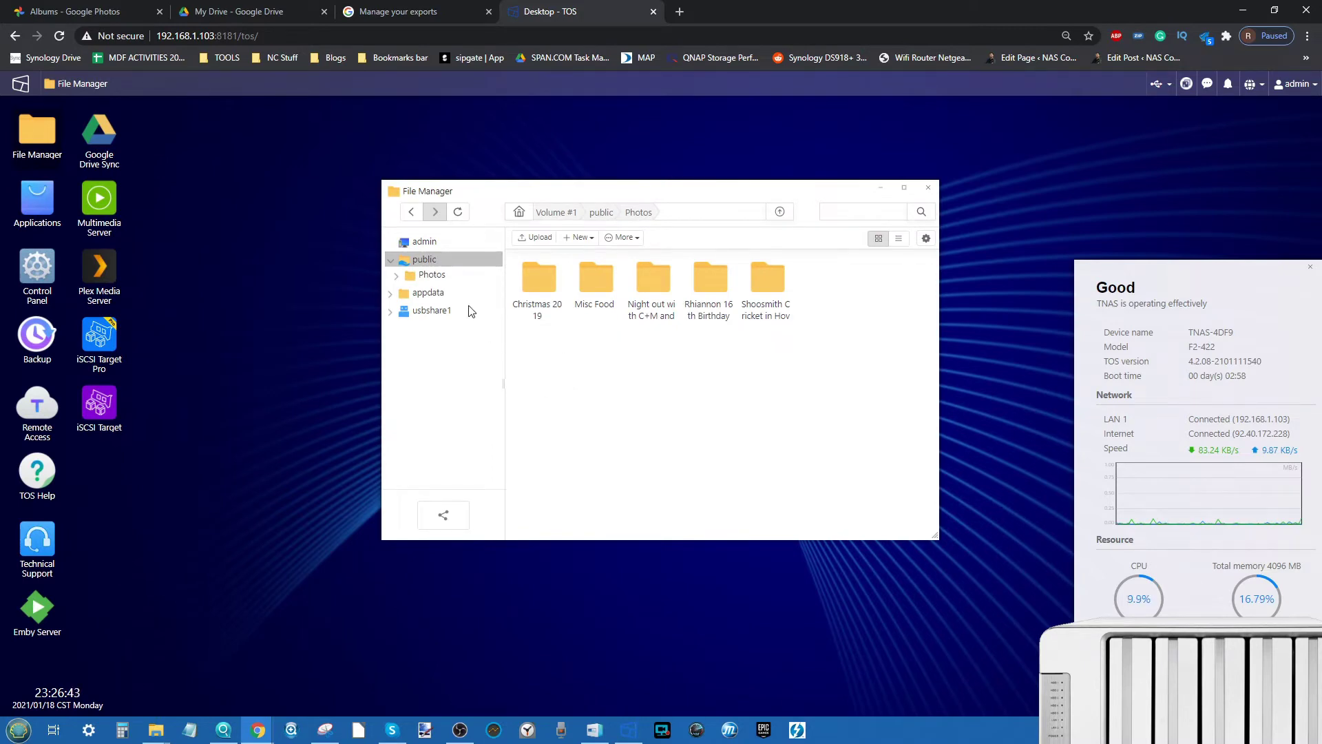
left_click(532, 241)
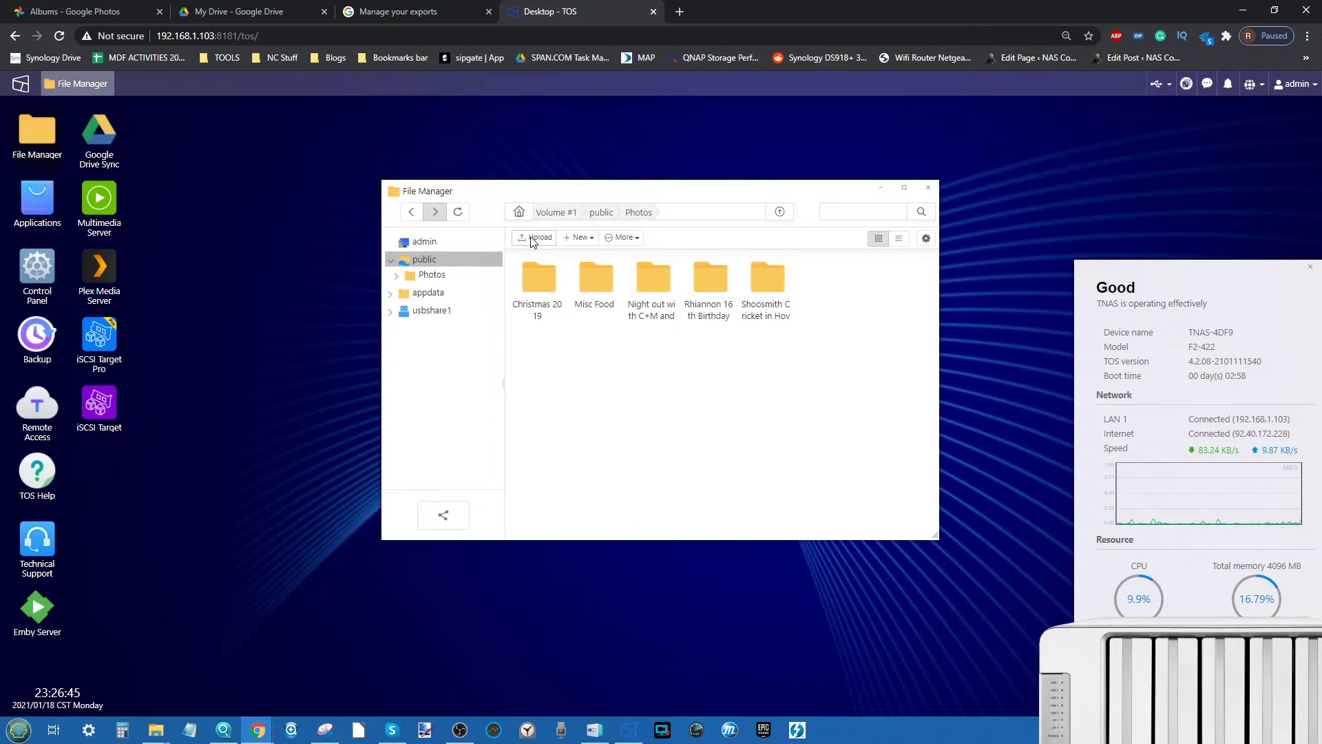
Upload the five files from Takeout's Photos from 2017 folder into public/Photos.
left_click(545, 239)
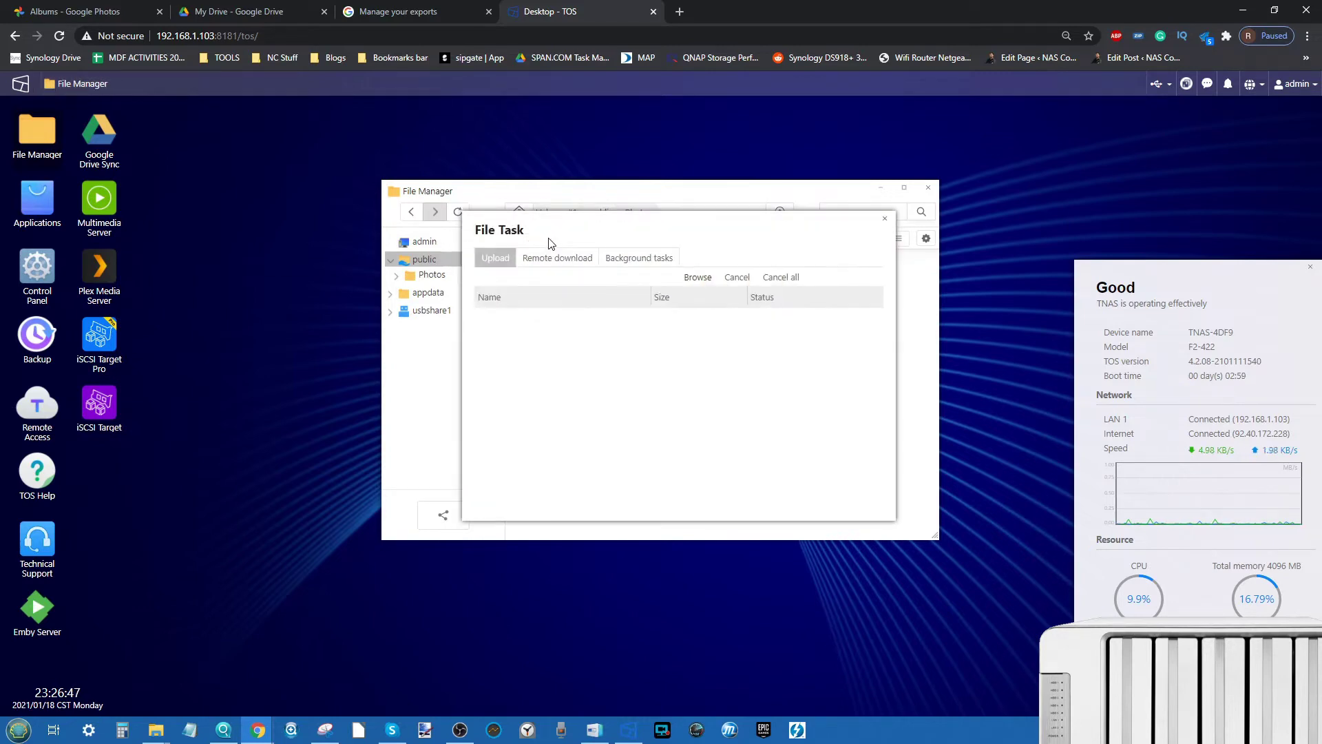
left_click(701, 277)
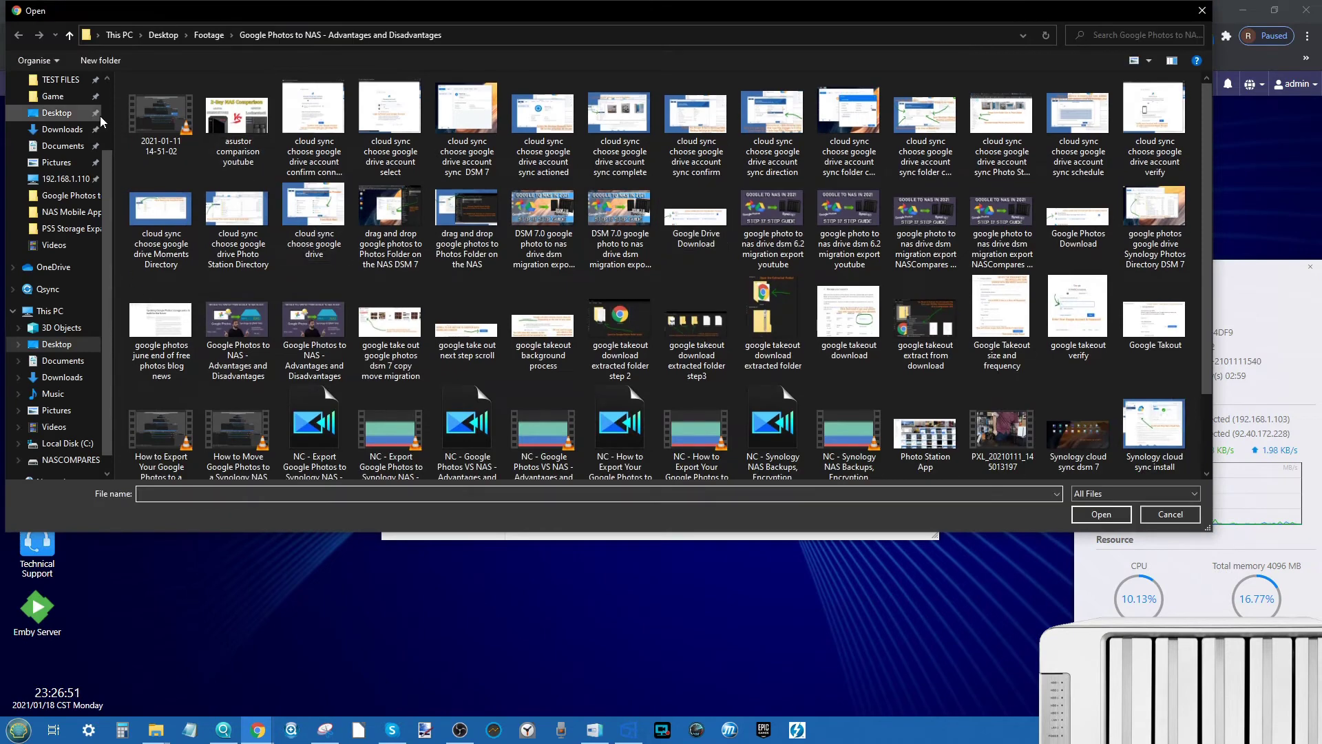
left_click(95, 130)
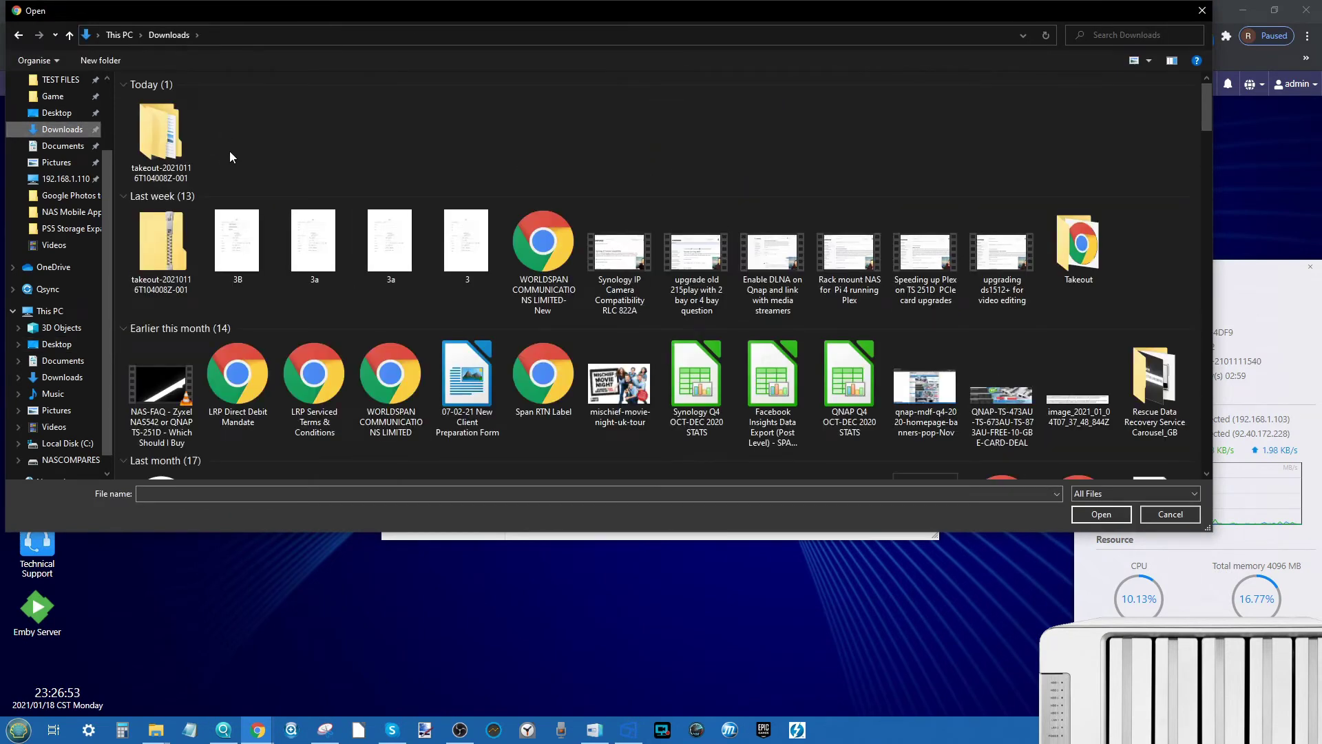
double_click(160, 137)
double_click(165, 100)
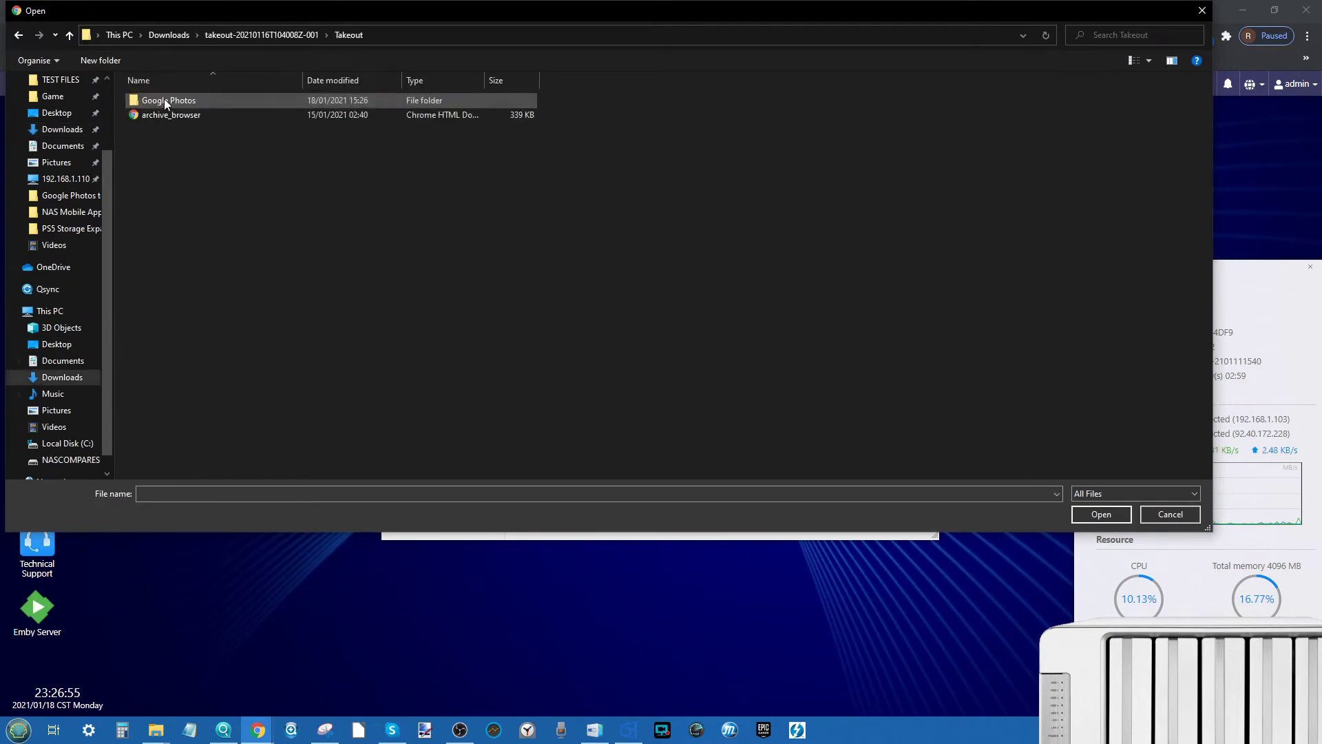
double_click(178, 101)
left_click(180, 101)
left_click(195, 115, "shift")
left_click(1091, 514)
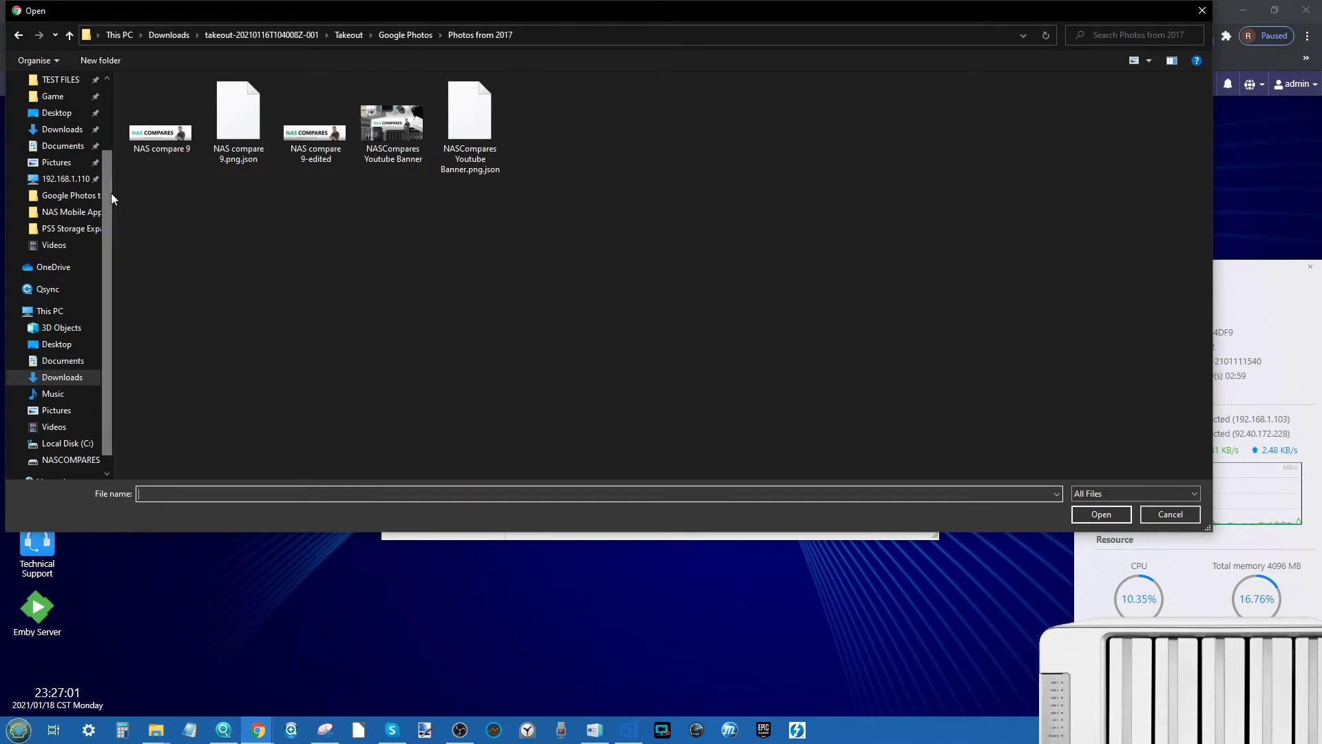
left_click_drag(182, 201, 596, 86)
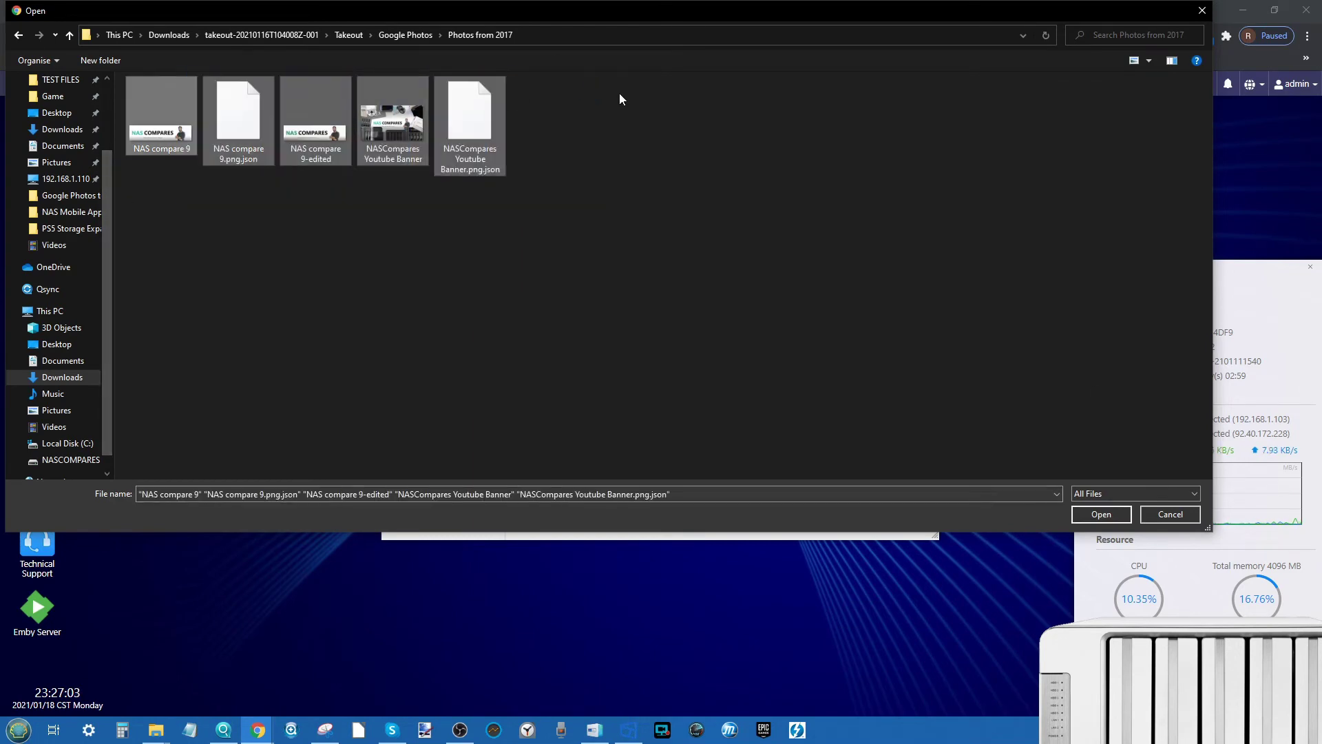
left_click(1121, 511)
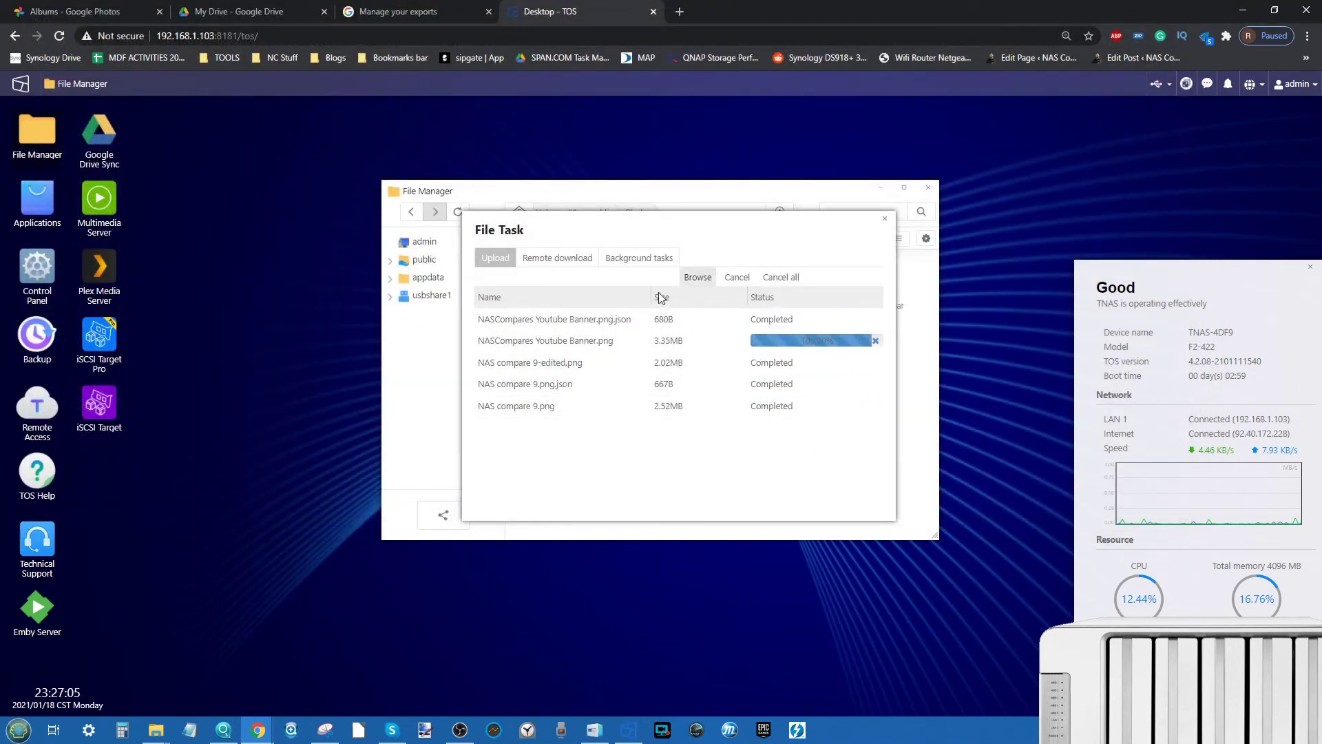
Upload every file in Photos from 2018, images and JSON, into public/Photos.
left_click(697, 279)
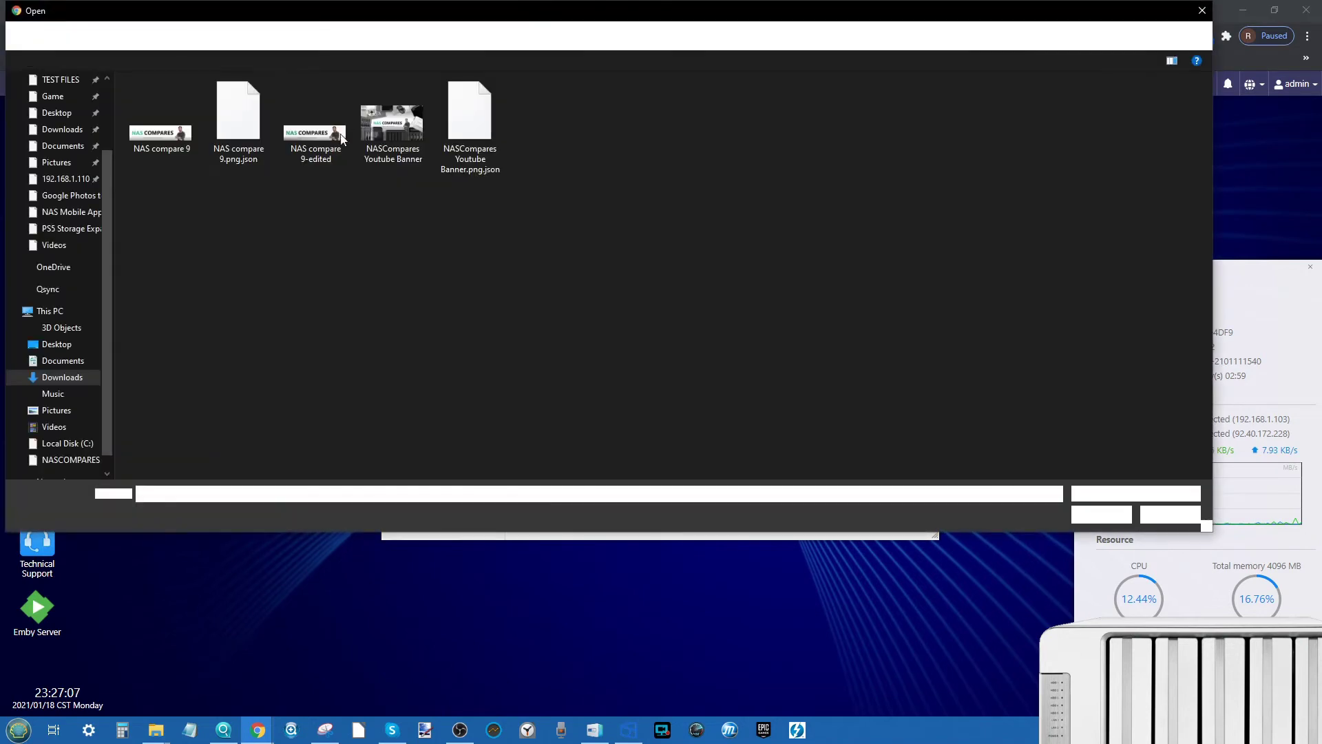
left_click(405, 34)
double_click(224, 115)
left_click(252, 173)
key("ctrl+a")
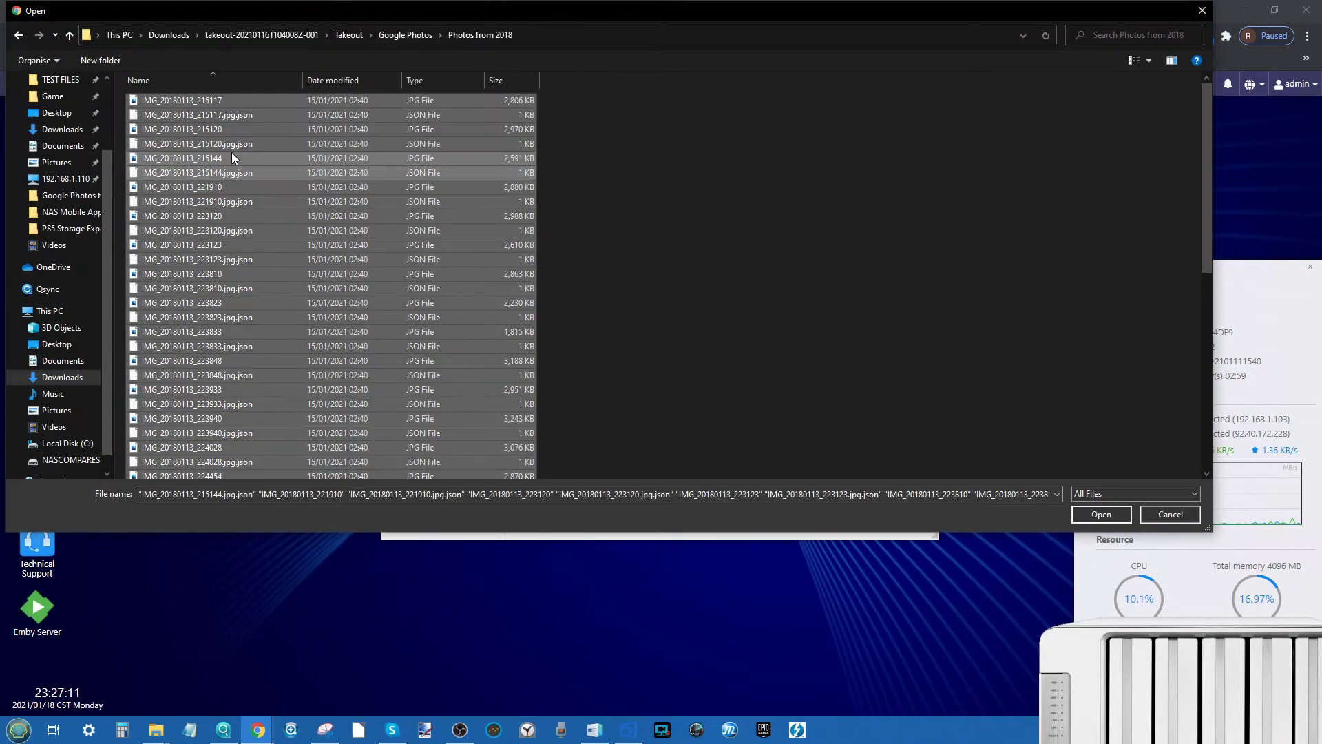
left_click(1113, 515)
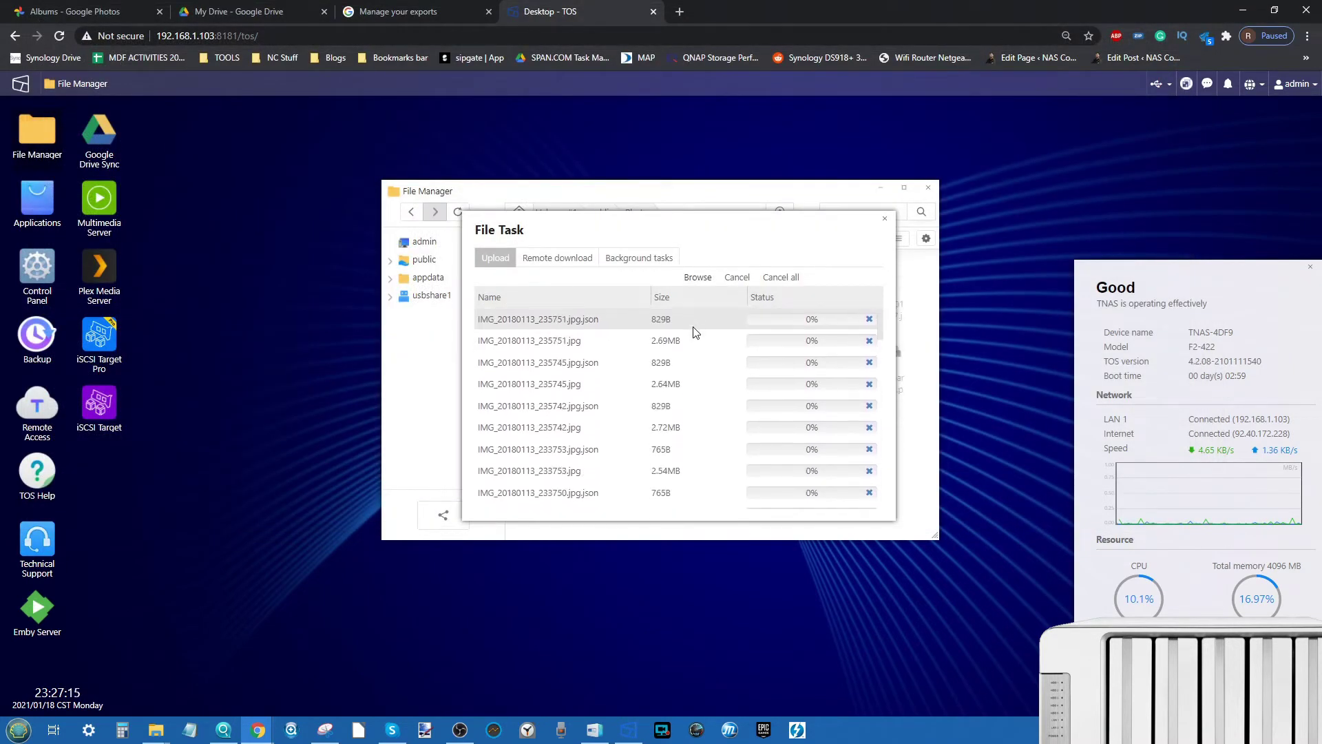
left_click_drag(733, 217, 319, 253)
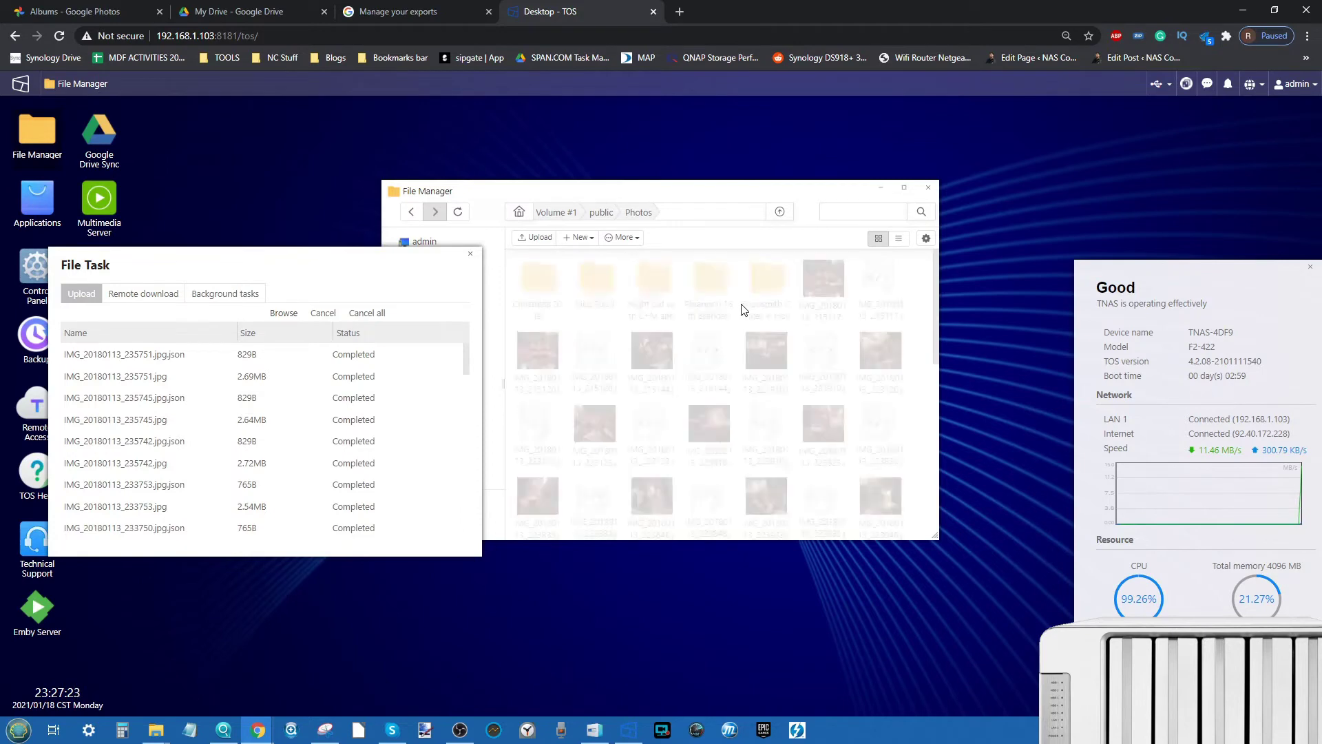
Move the File Task list aside and bring public > Photos forward, dismissing the New dropdown.
left_click_drag(442, 254, 828, 382)
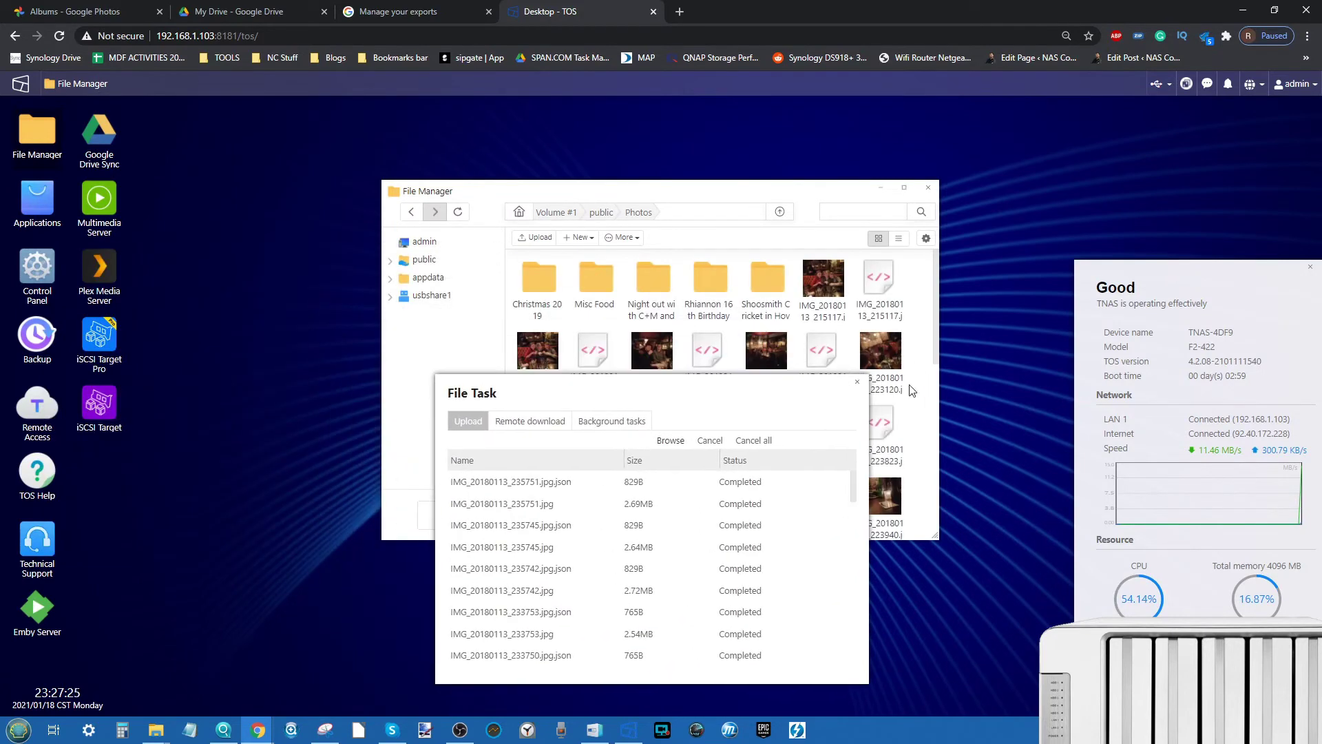
left_click(939, 299)
left_click(580, 238)
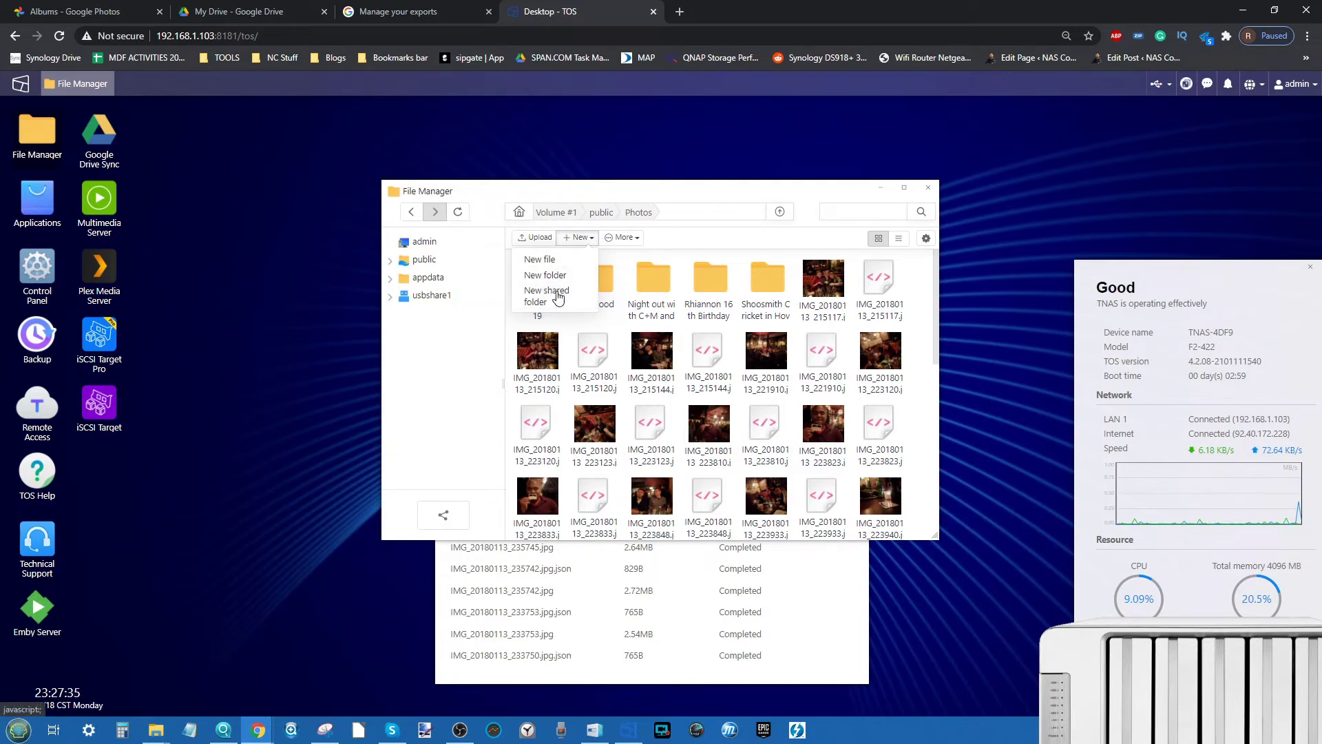
left_click(906, 309)
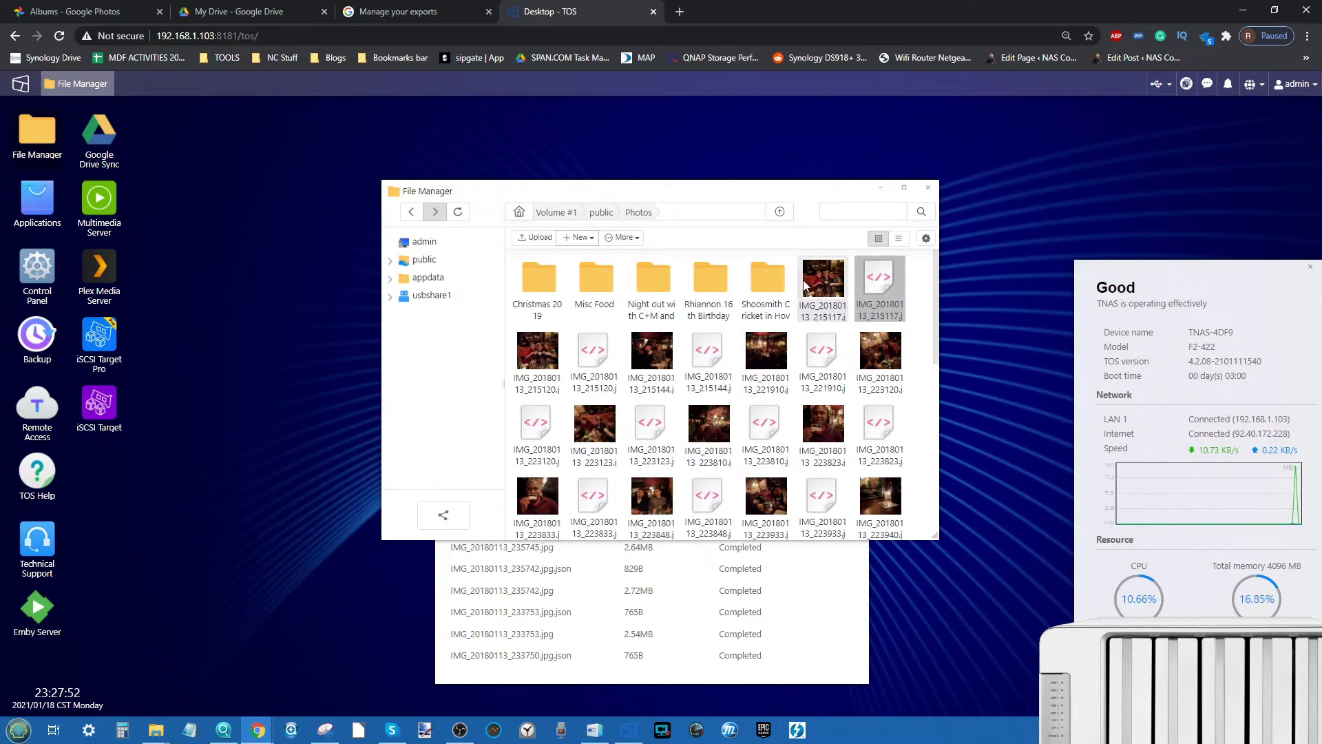
Preview IMG_20180113_215120.jpg, enlarging and repositioning the File Manager window, then close the viewer.
double_click(548, 346)
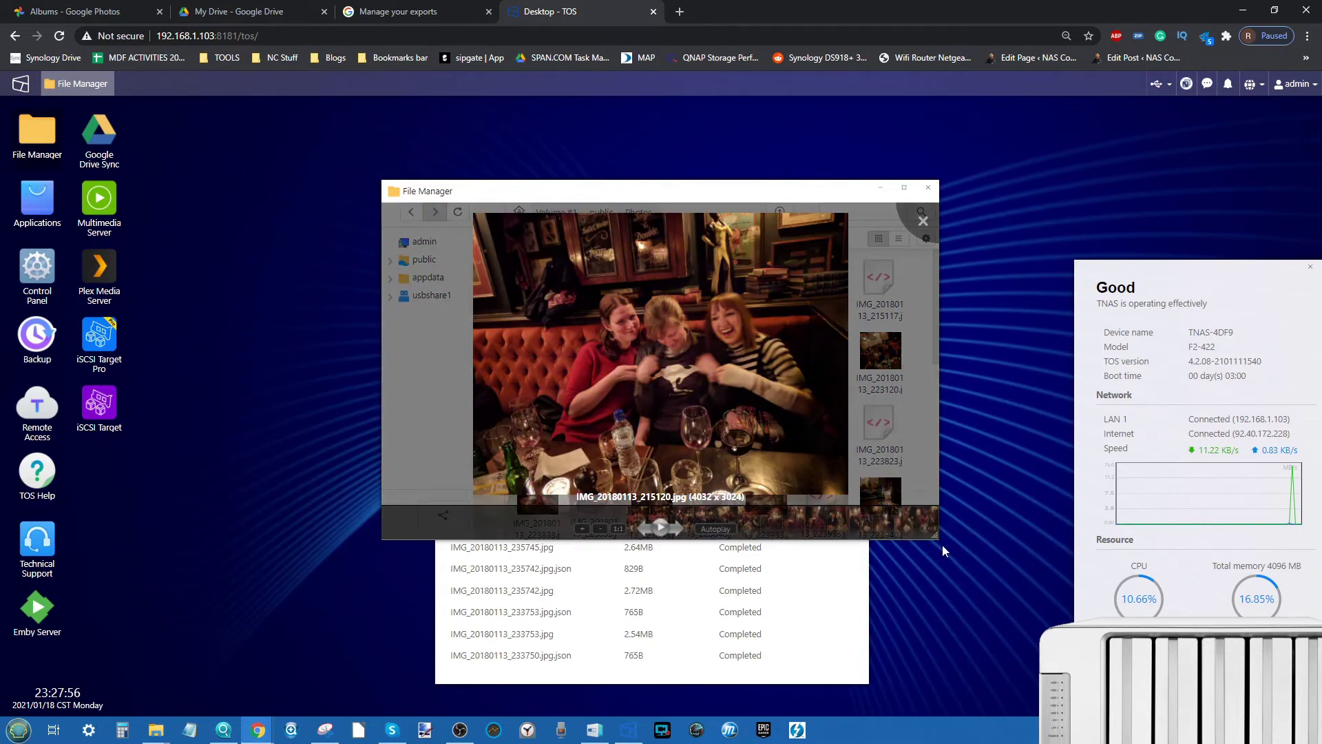
left_click_drag(935, 535, 1190, 621)
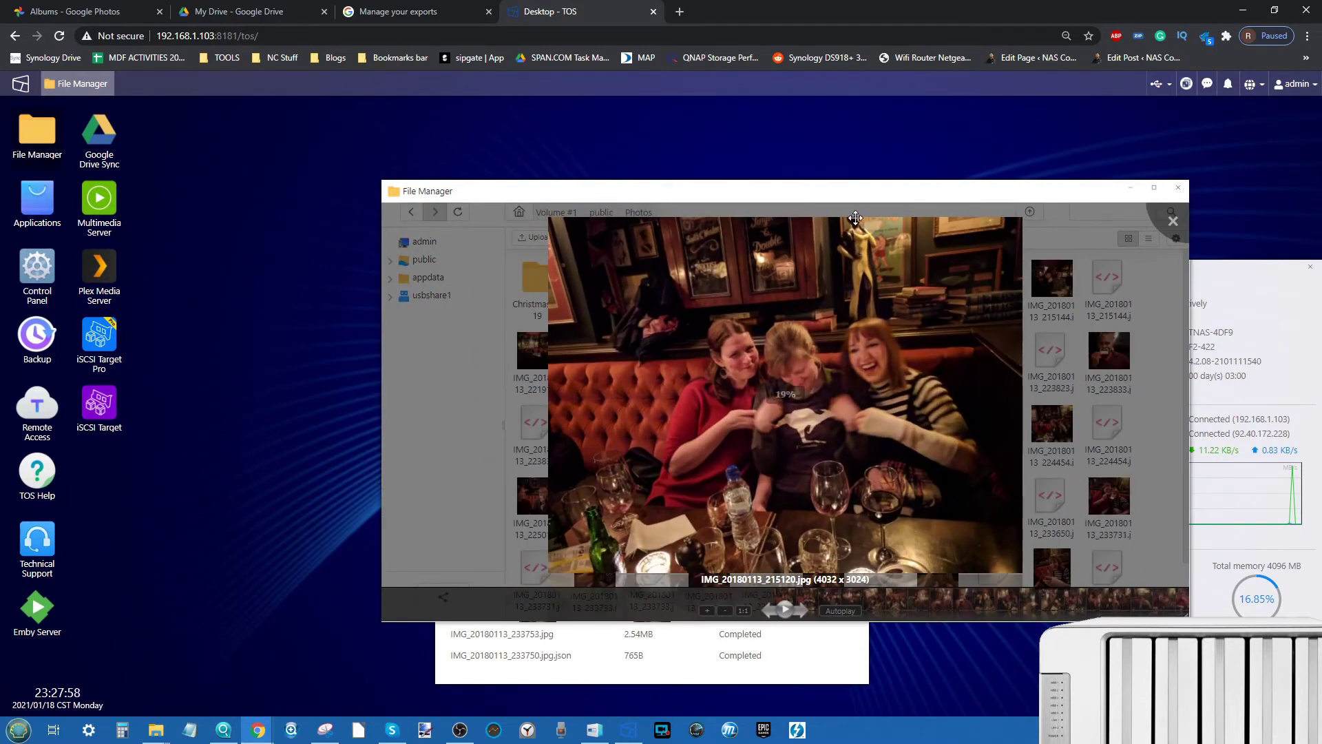
left_click_drag(858, 203, 649, 156)
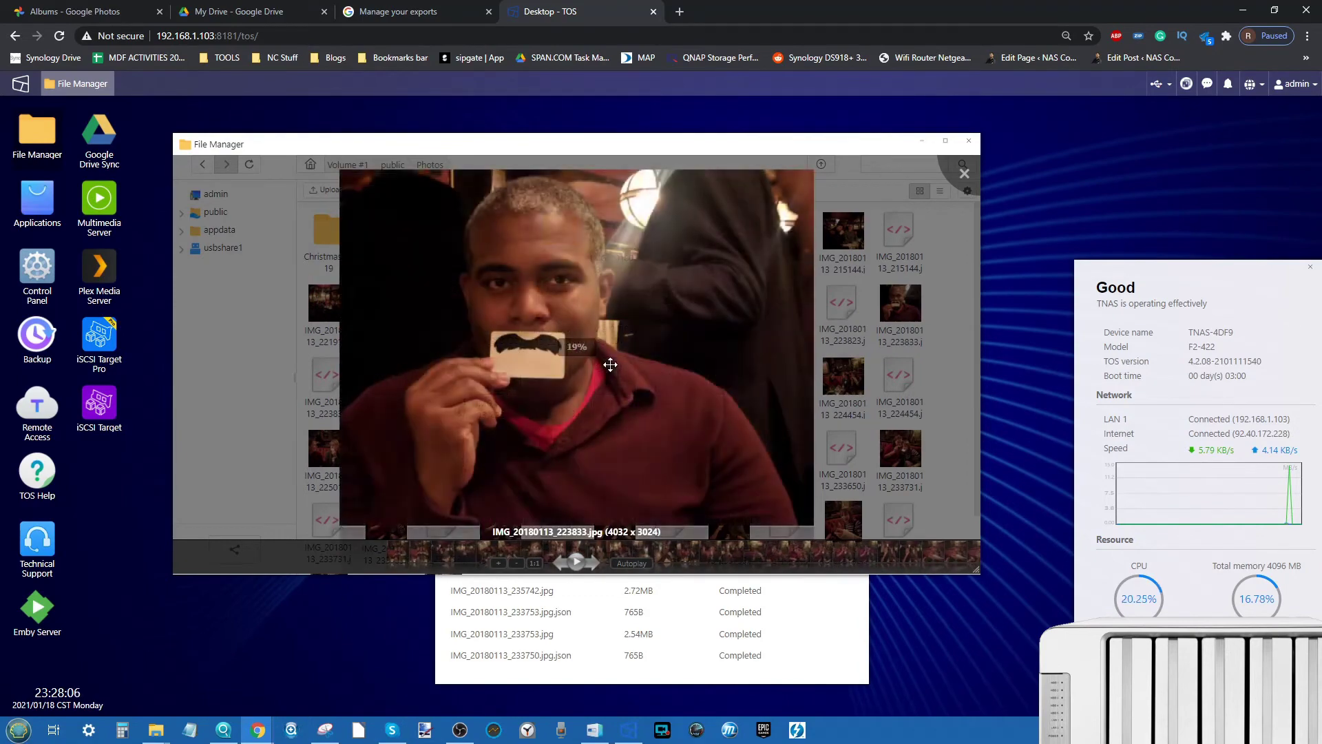
left_click(964, 173)
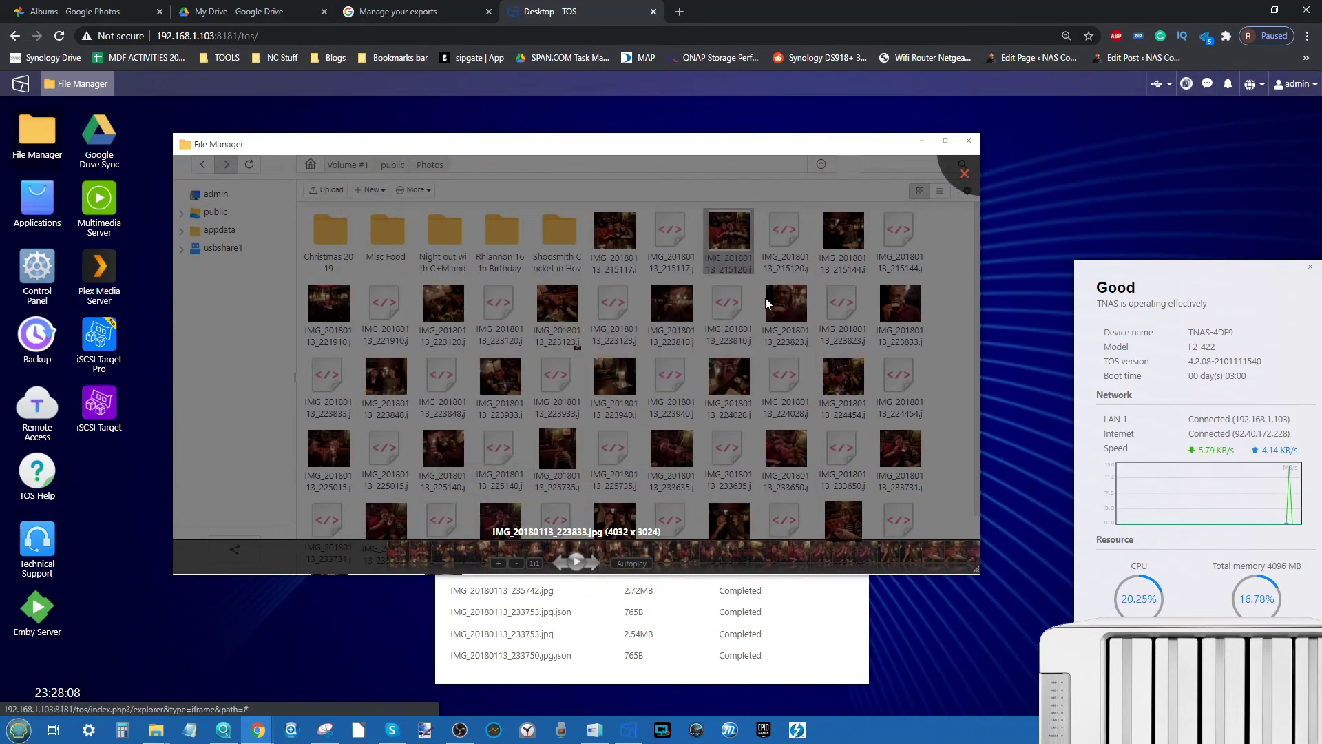
View the photo's properties and cancel without changes.
right_click(732, 222)
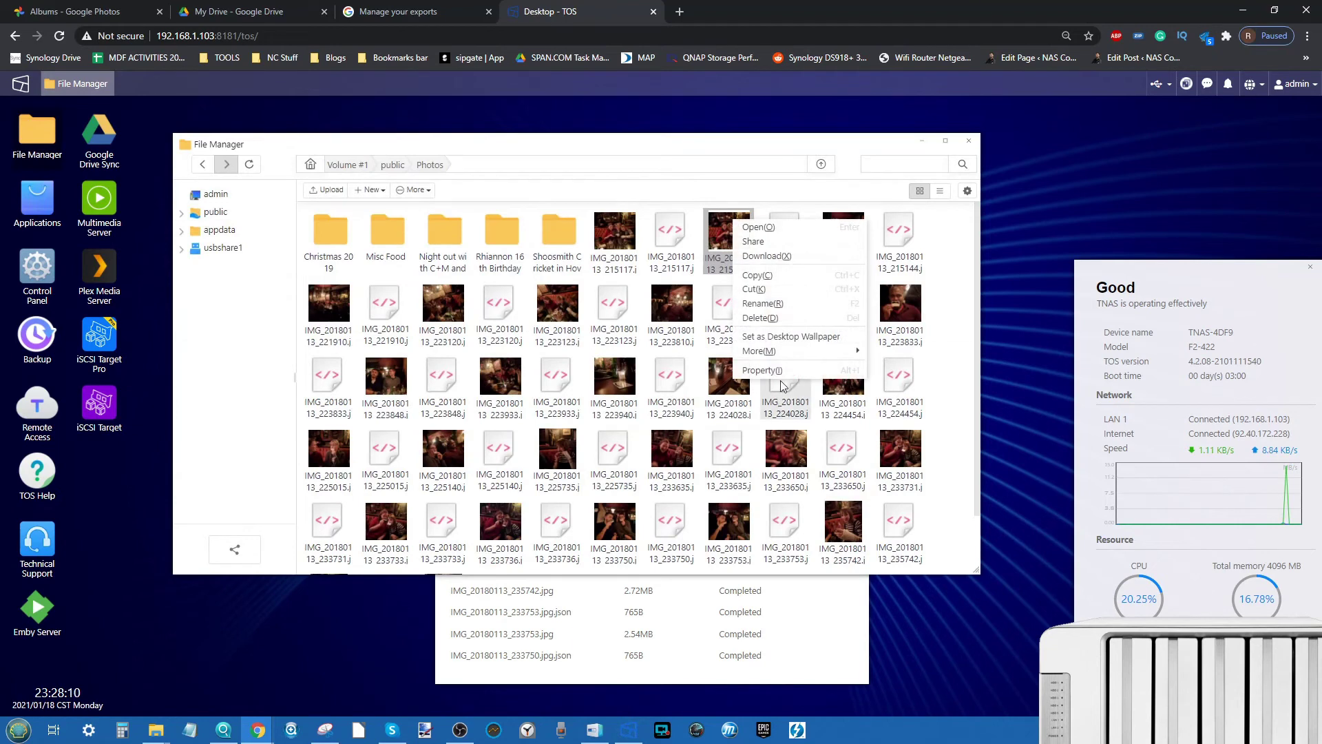
left_click(786, 375)
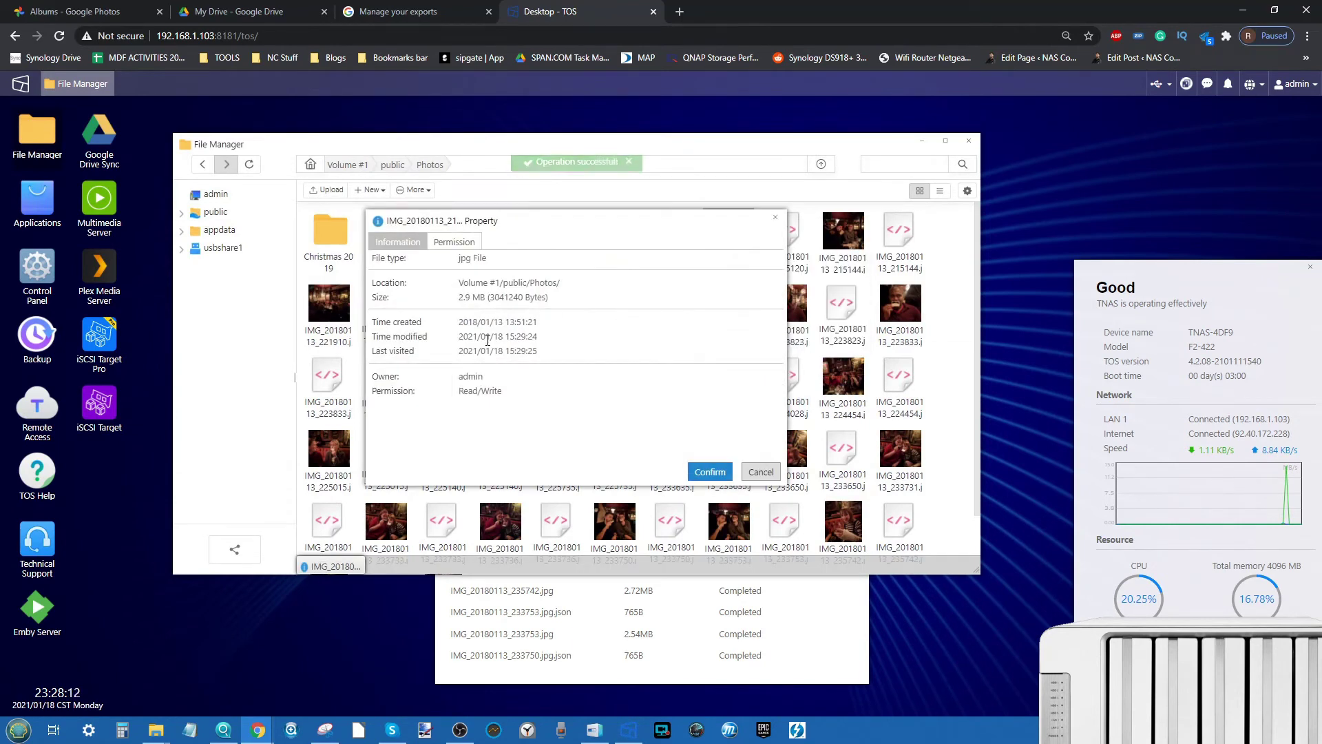
left_click(761, 472)
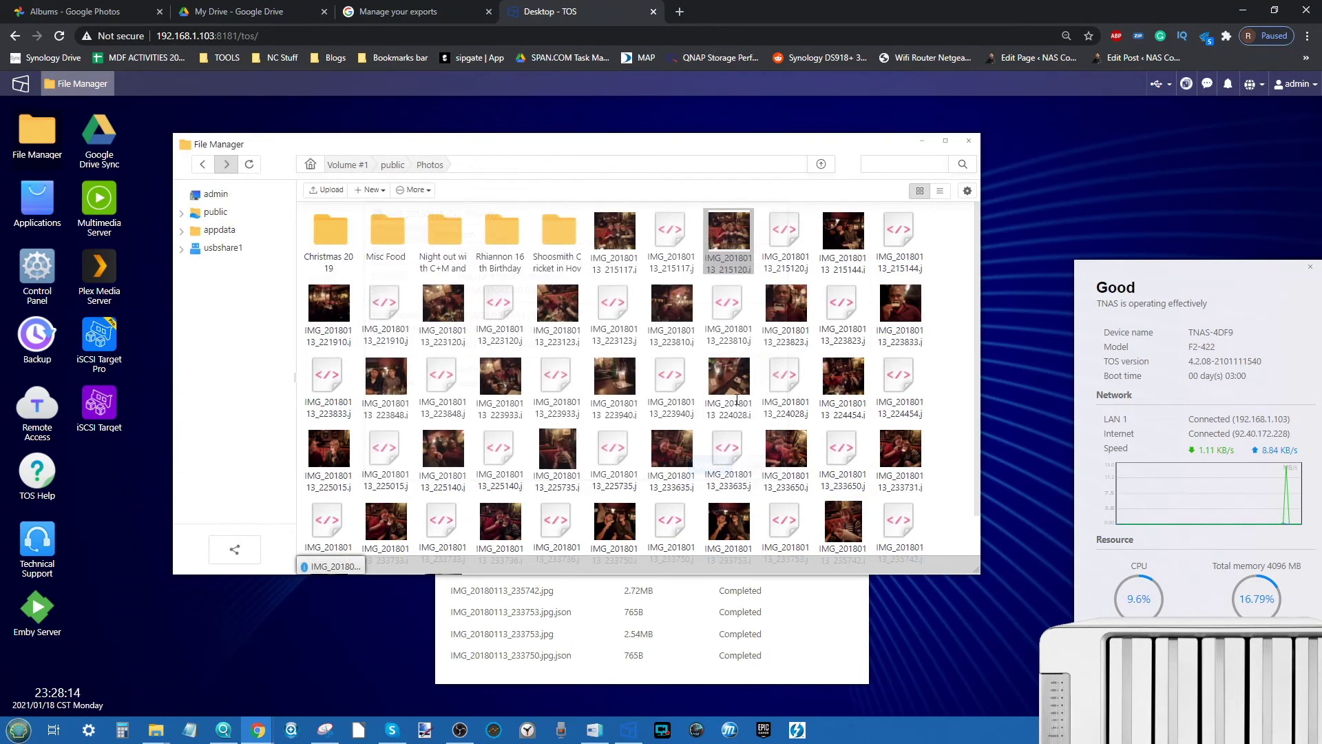
right_click(731, 234)
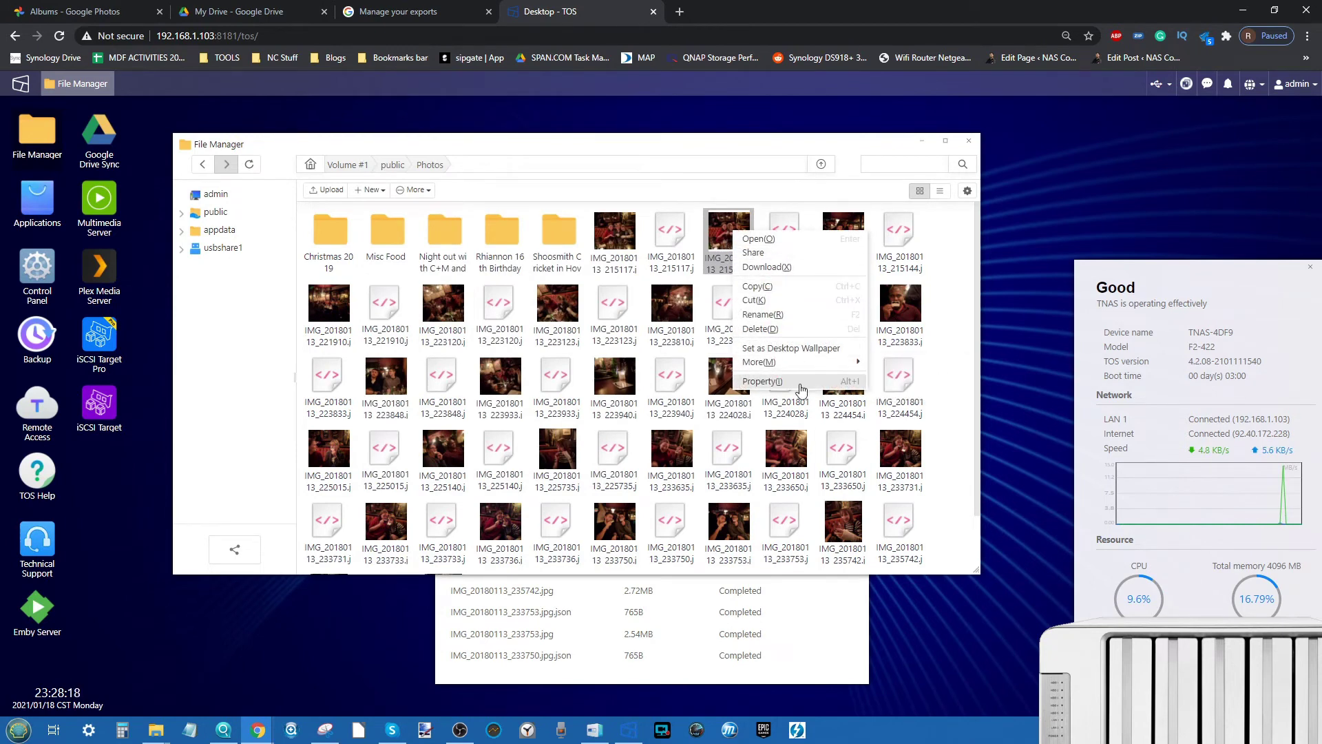
Dismiss the photo's context menu and close File Manager and the upload task list.
left_click(967, 436)
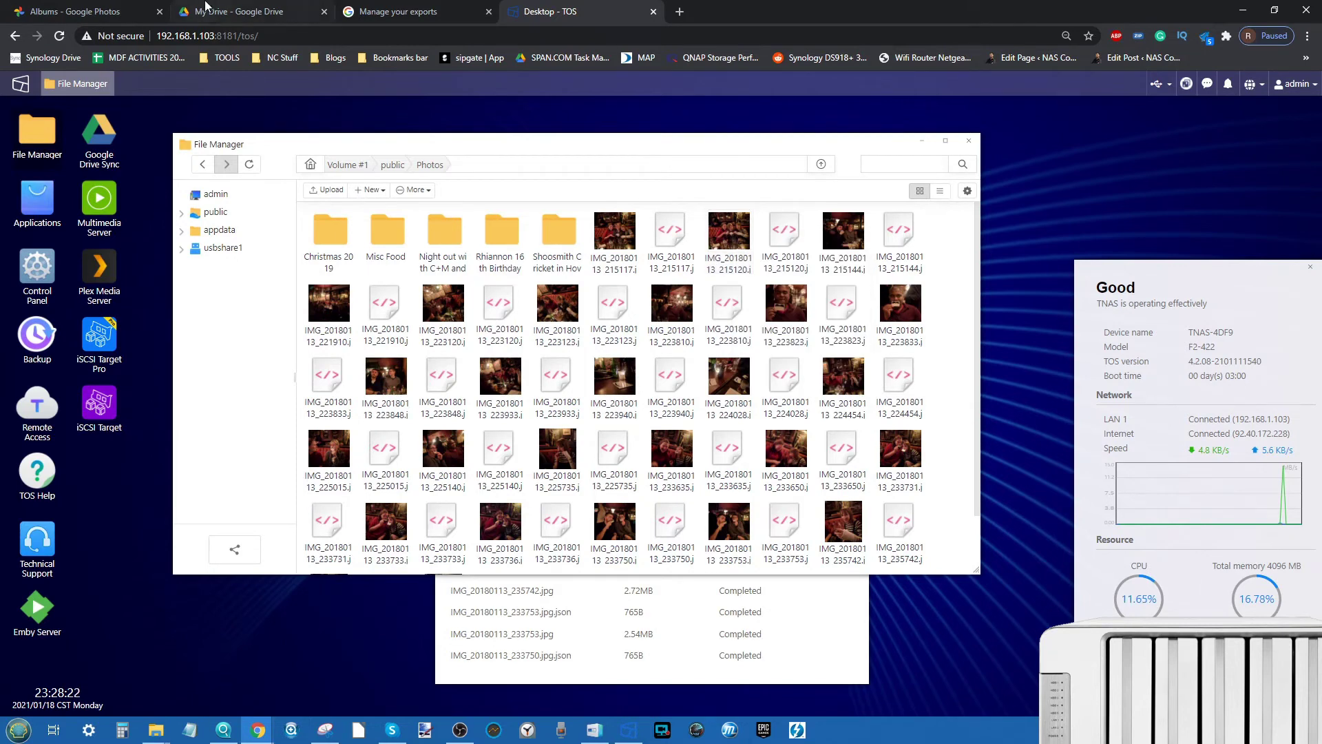
left_click(973, 143)
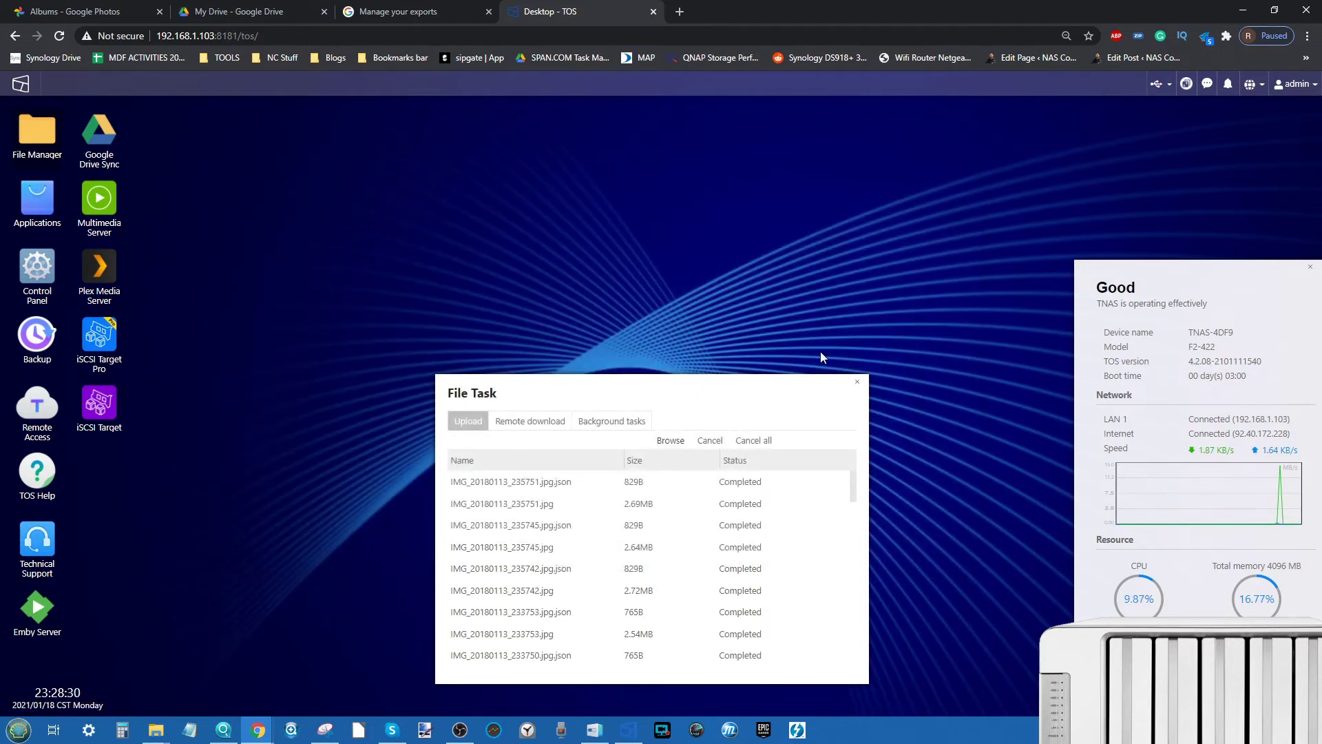
left_click(857, 383)
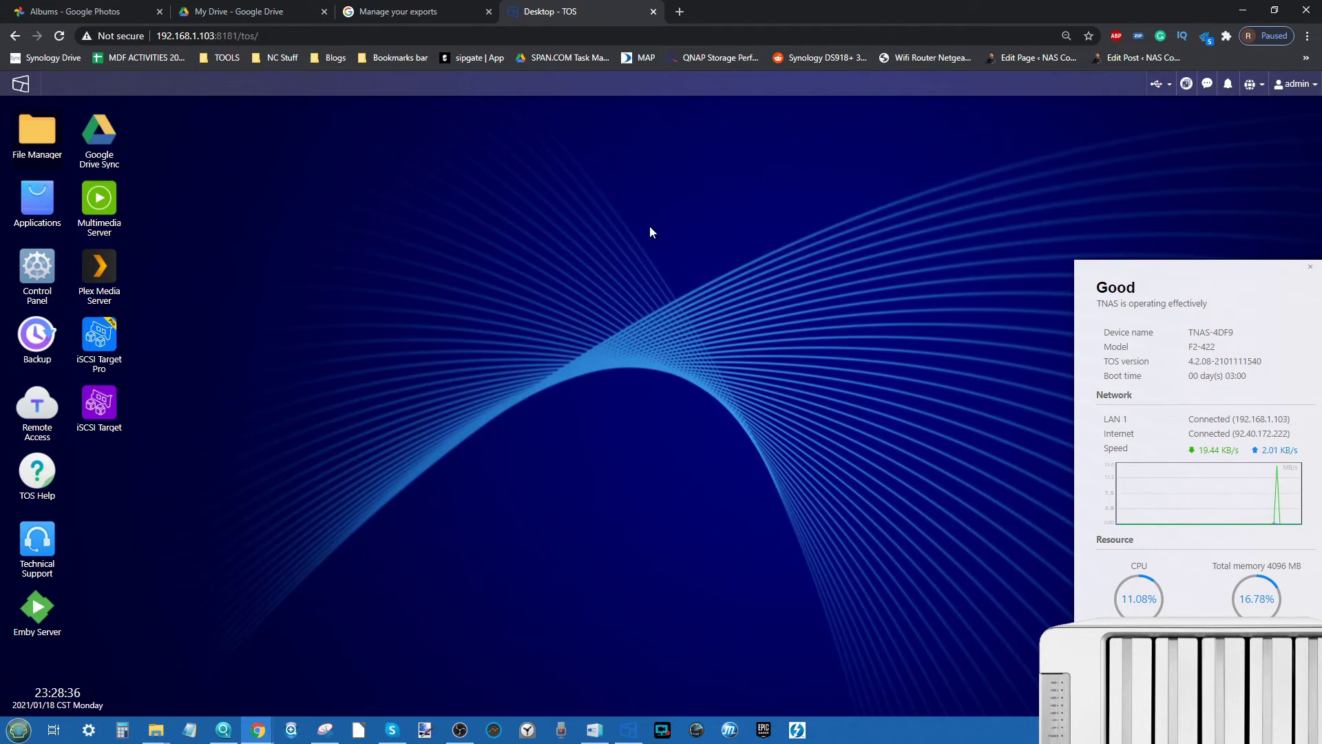
Launch Google Drive Sync, check the My Drive folders, and return to the TOS desktop.
left_click(97, 137)
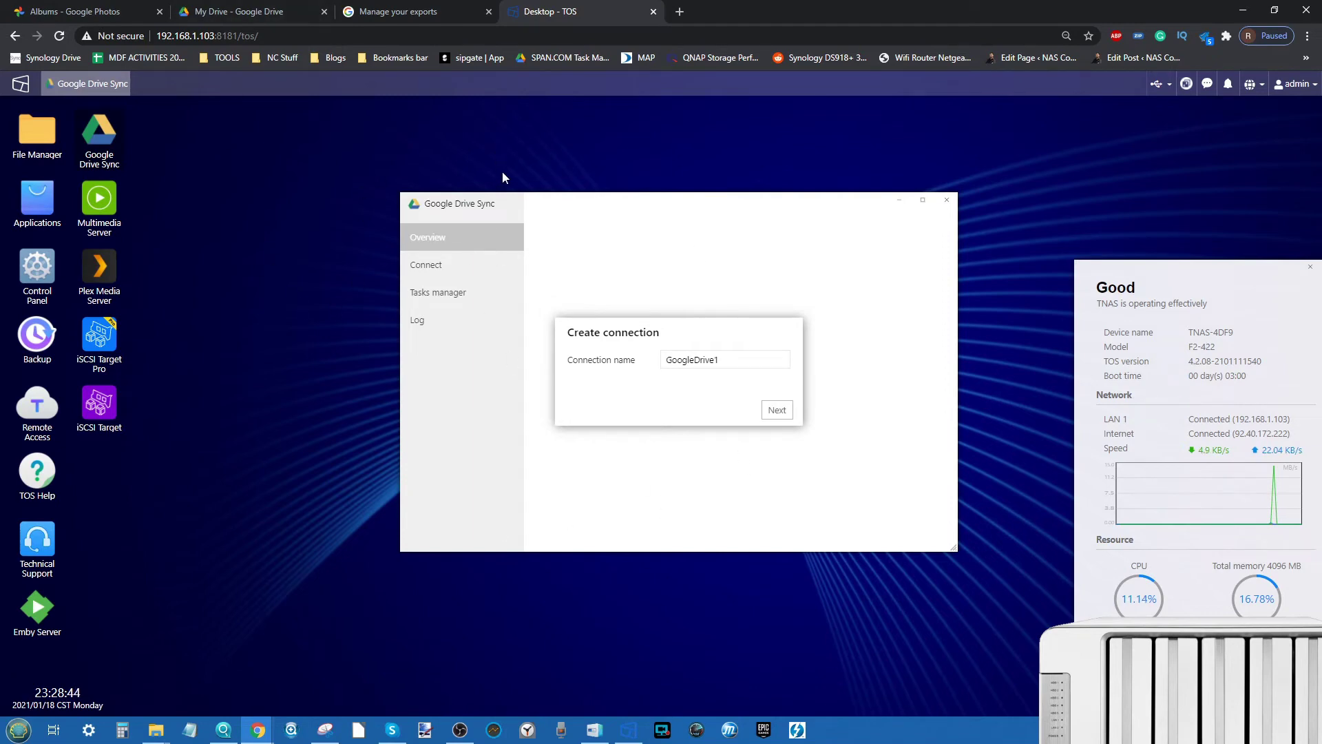
left_click(222, 6)
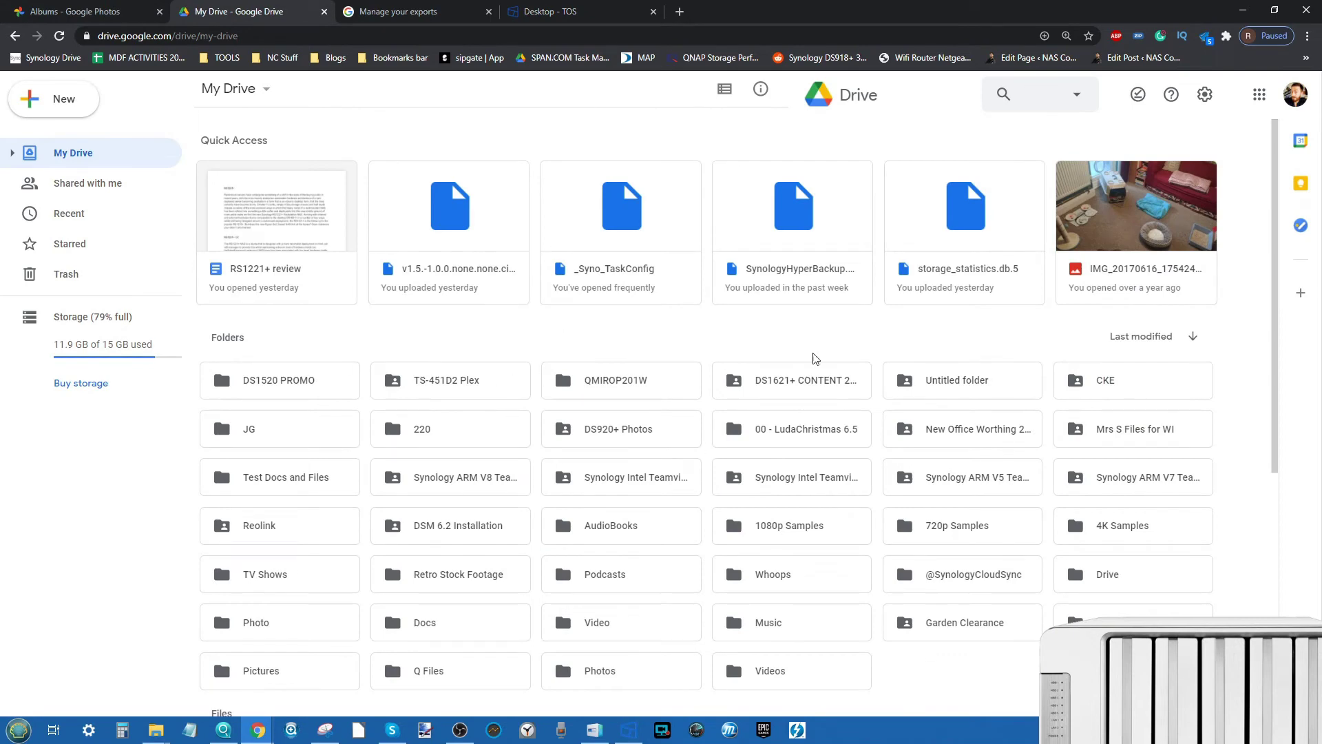
left_click(561, 10)
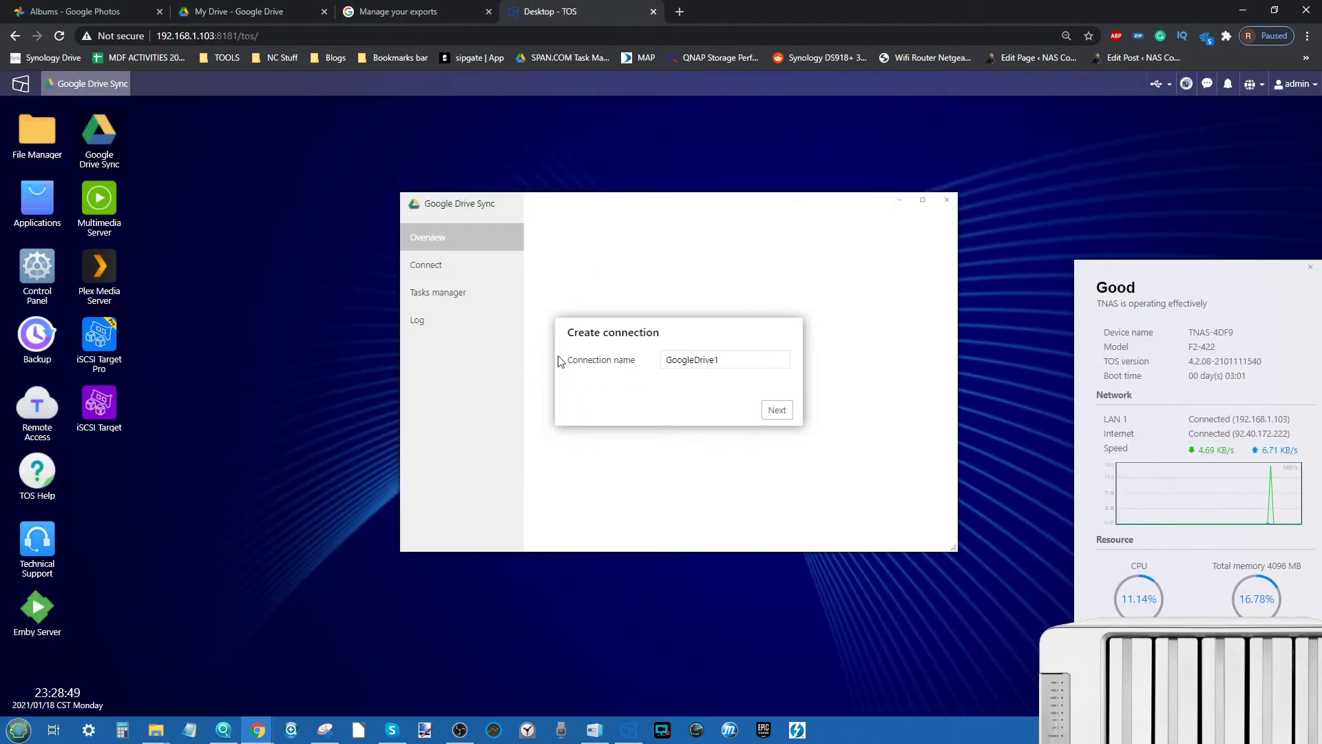
Sign in with the Google account and grant TerraMaster-CloudSync access to Google Drive files.
left_click(785, 416)
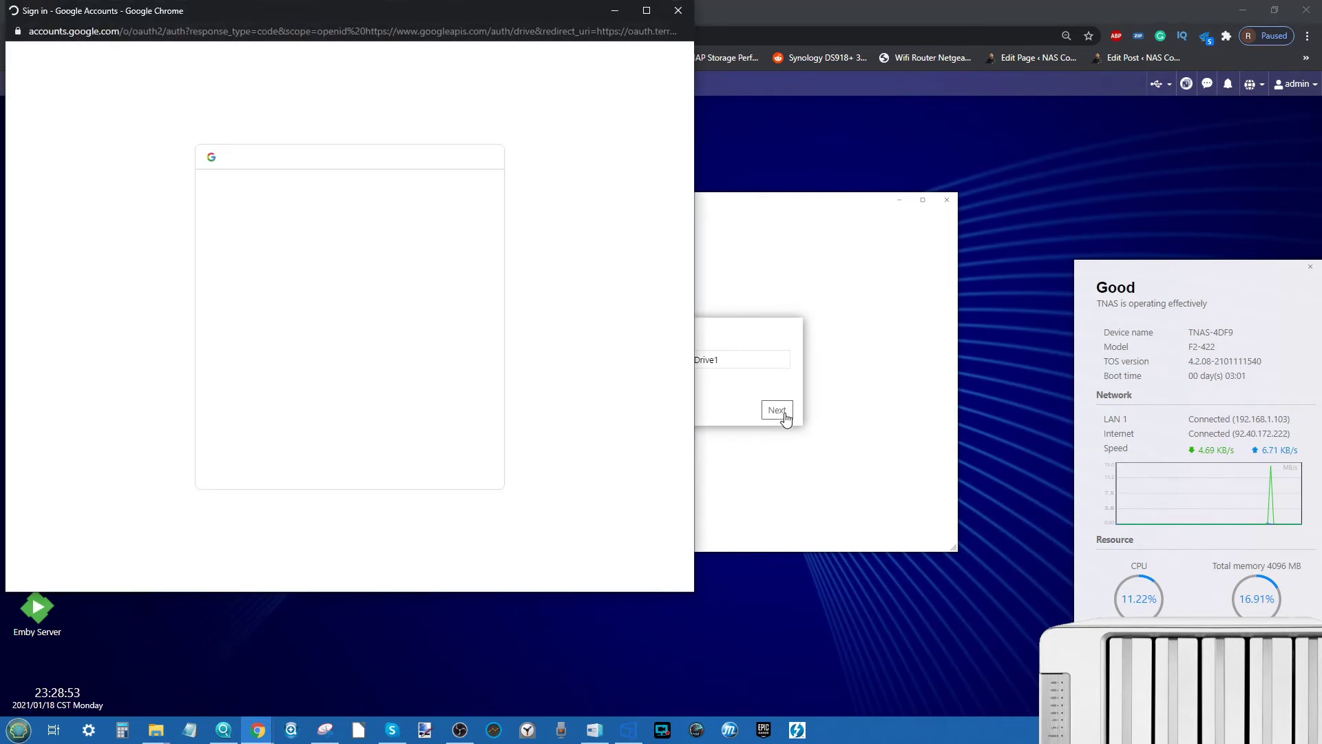
left_click(322, 331)
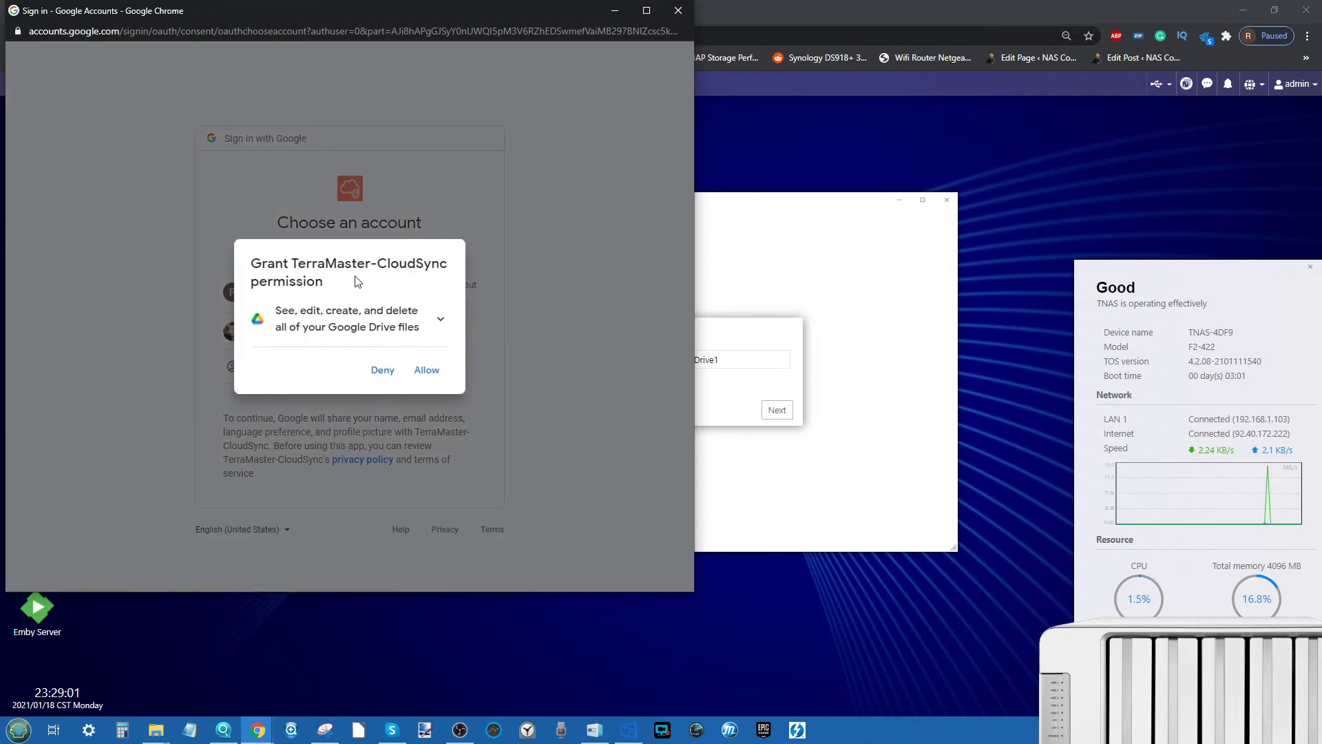
left_click(426, 369)
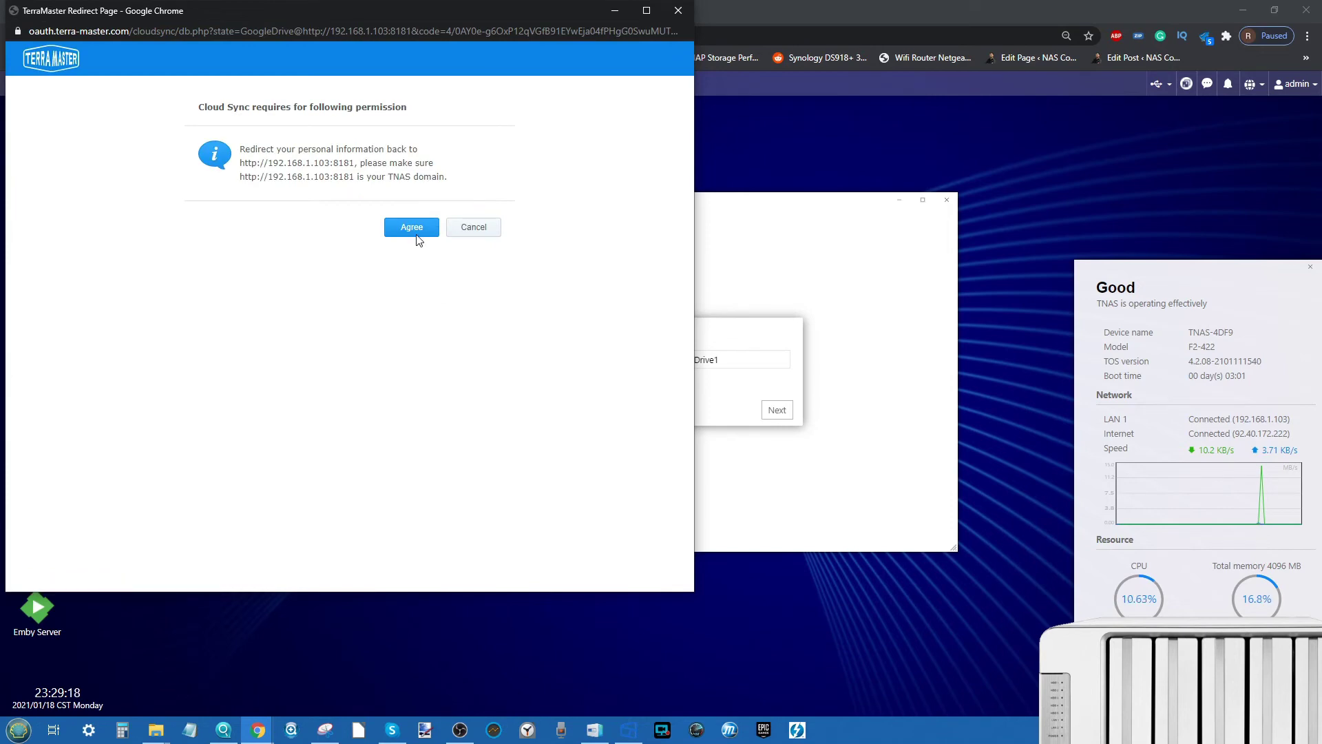
left_click(412, 228)
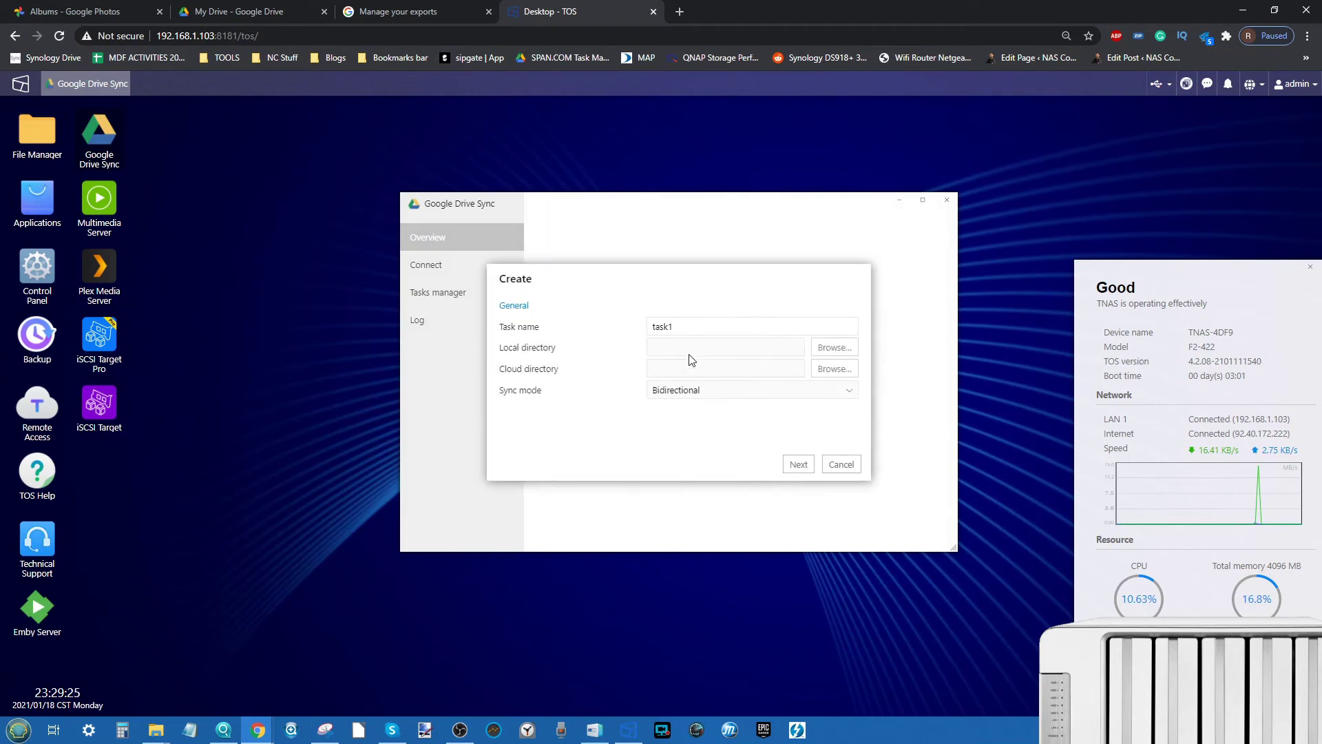
Set task1's local directory to Volume #1/public/Photos, then browse for the cloud directory.
left_click(681, 326)
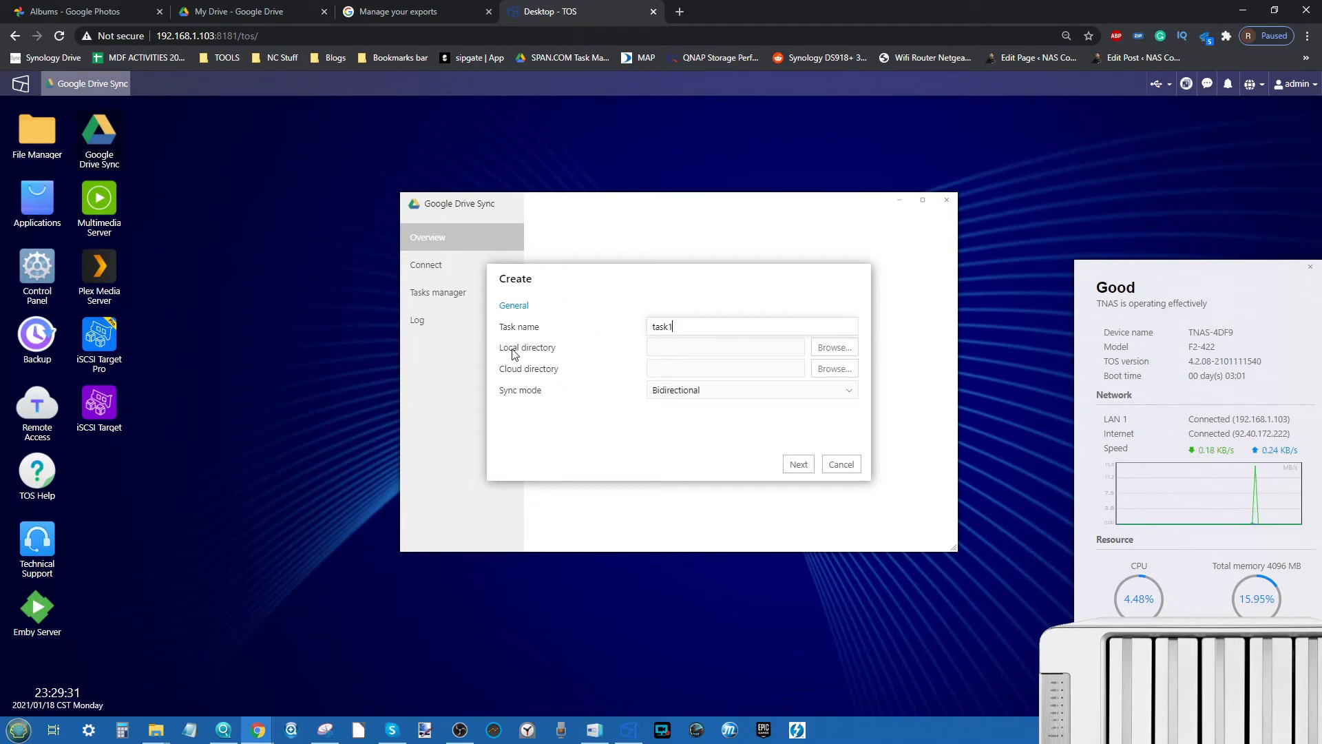
left_click(838, 354)
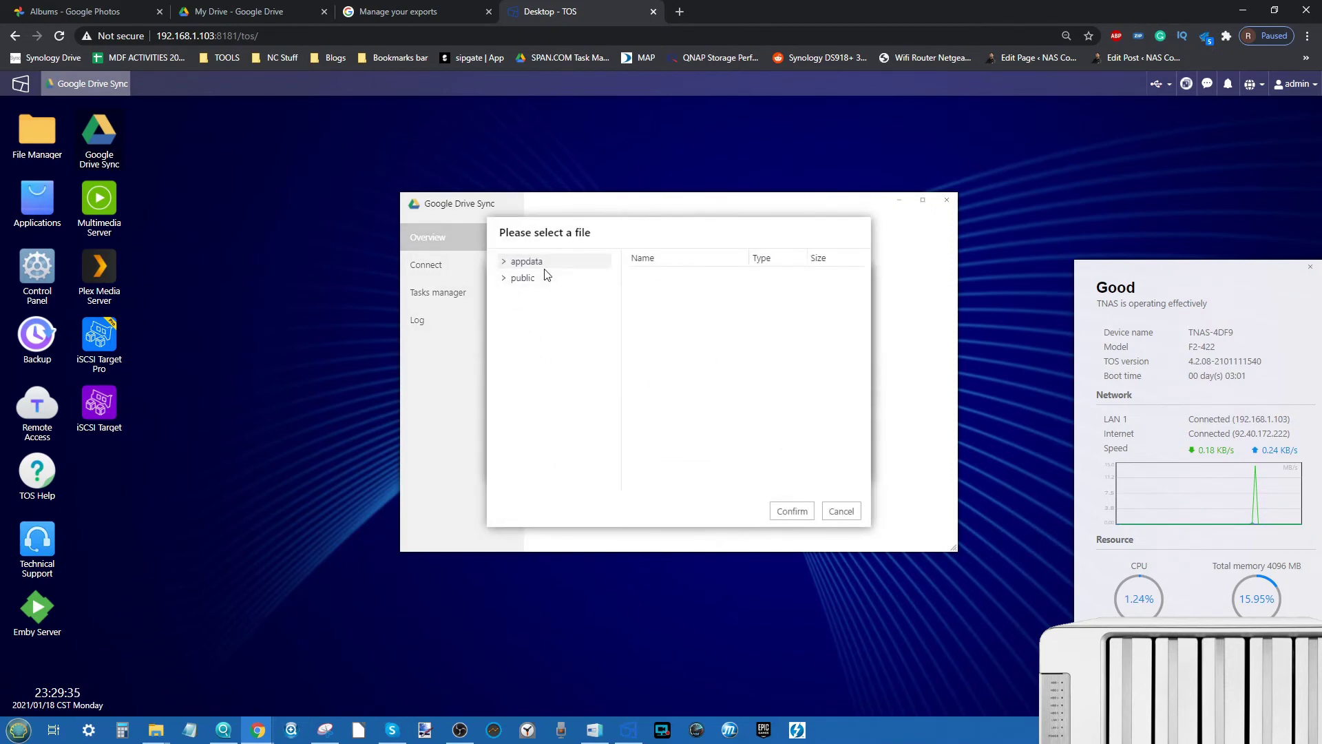
left_click(517, 278)
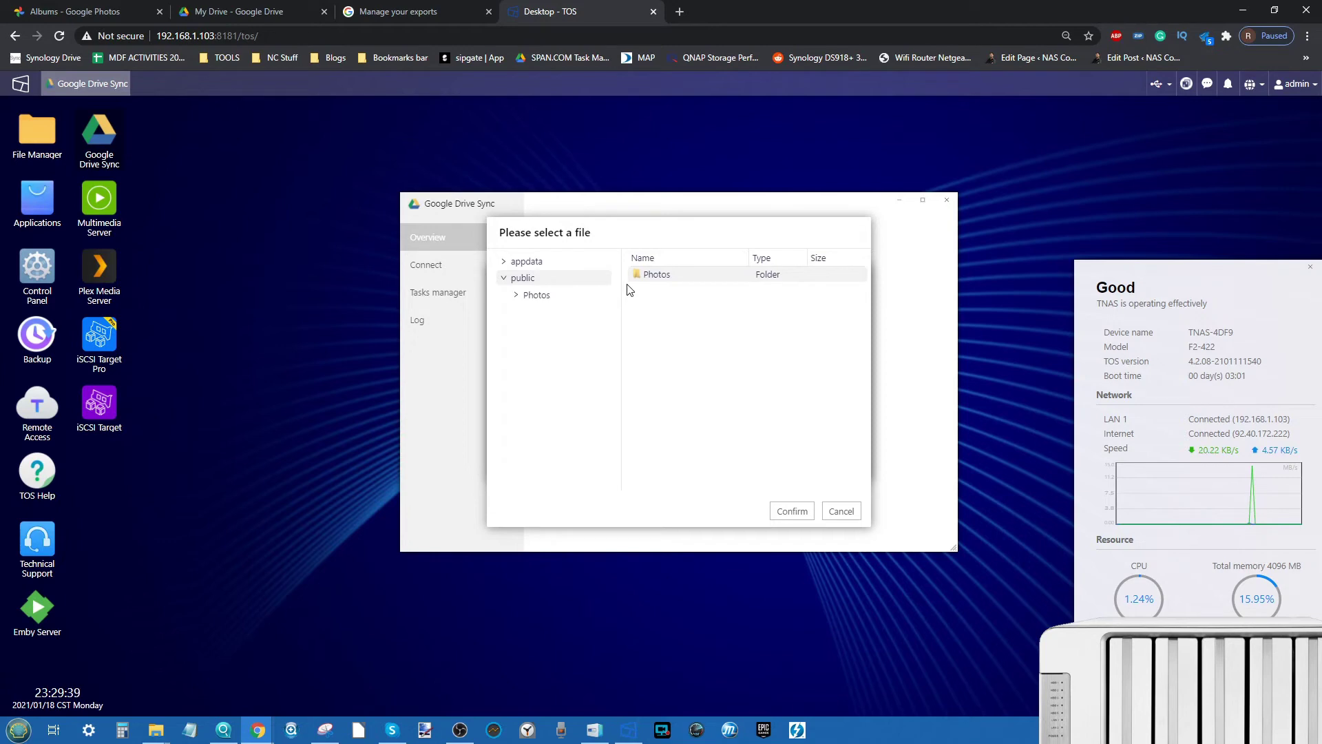
double_click(662, 277)
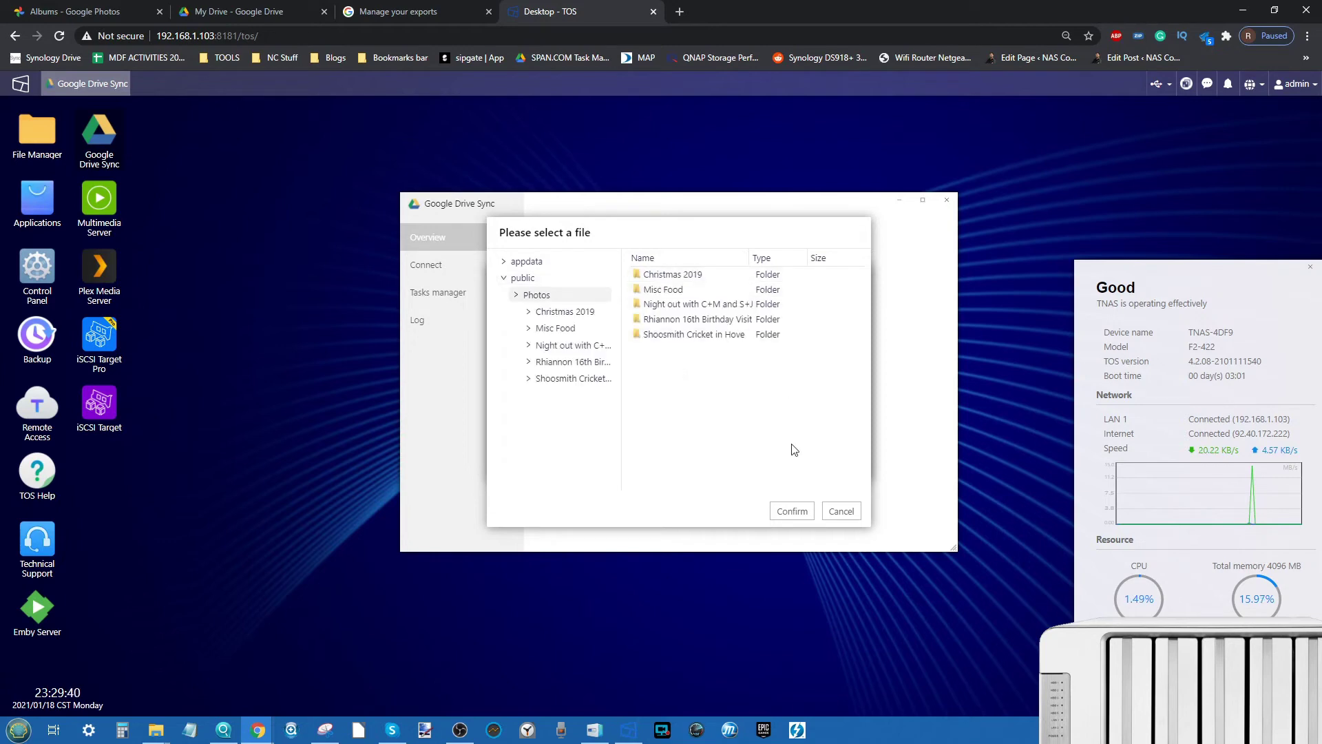
left_click(783, 509)
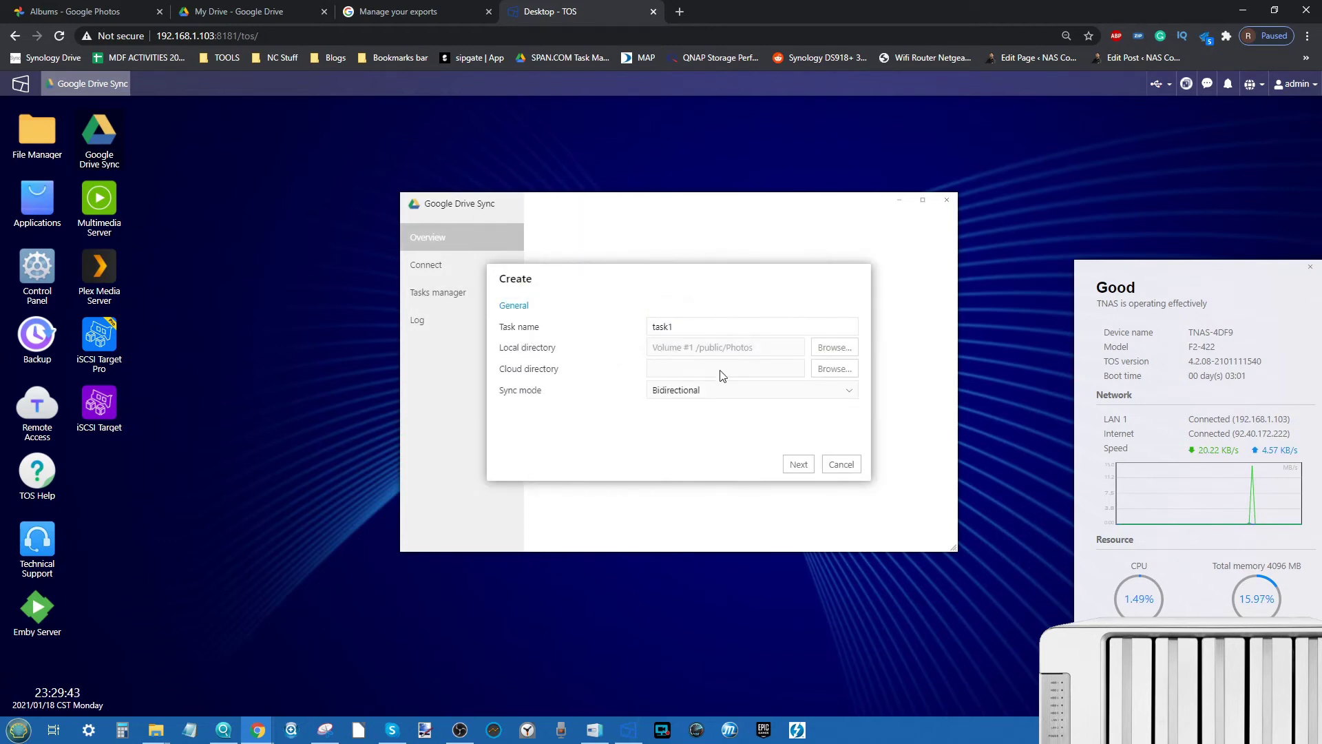
left_click(834, 369)
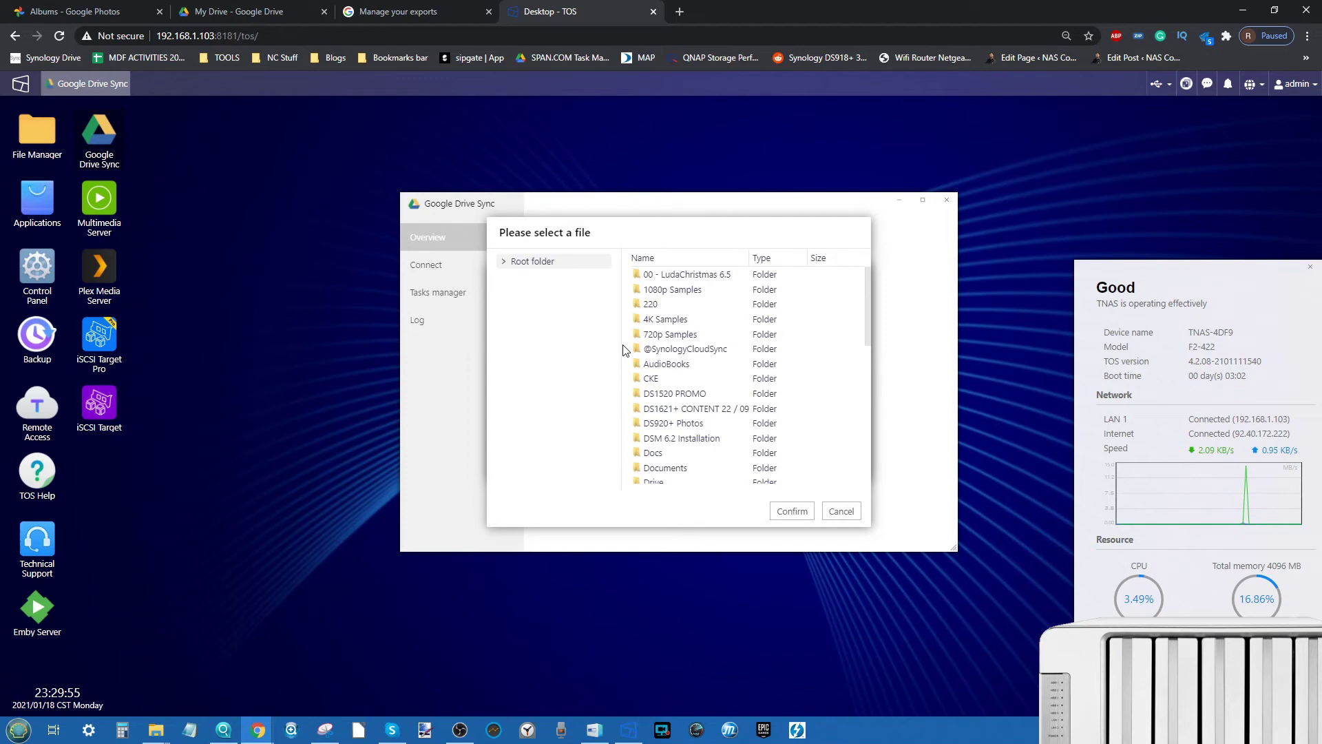
Choose the Google Drive Photos folder under Root as task1's /Photos cloud directory.
scroll(681, 361, "down", 10)
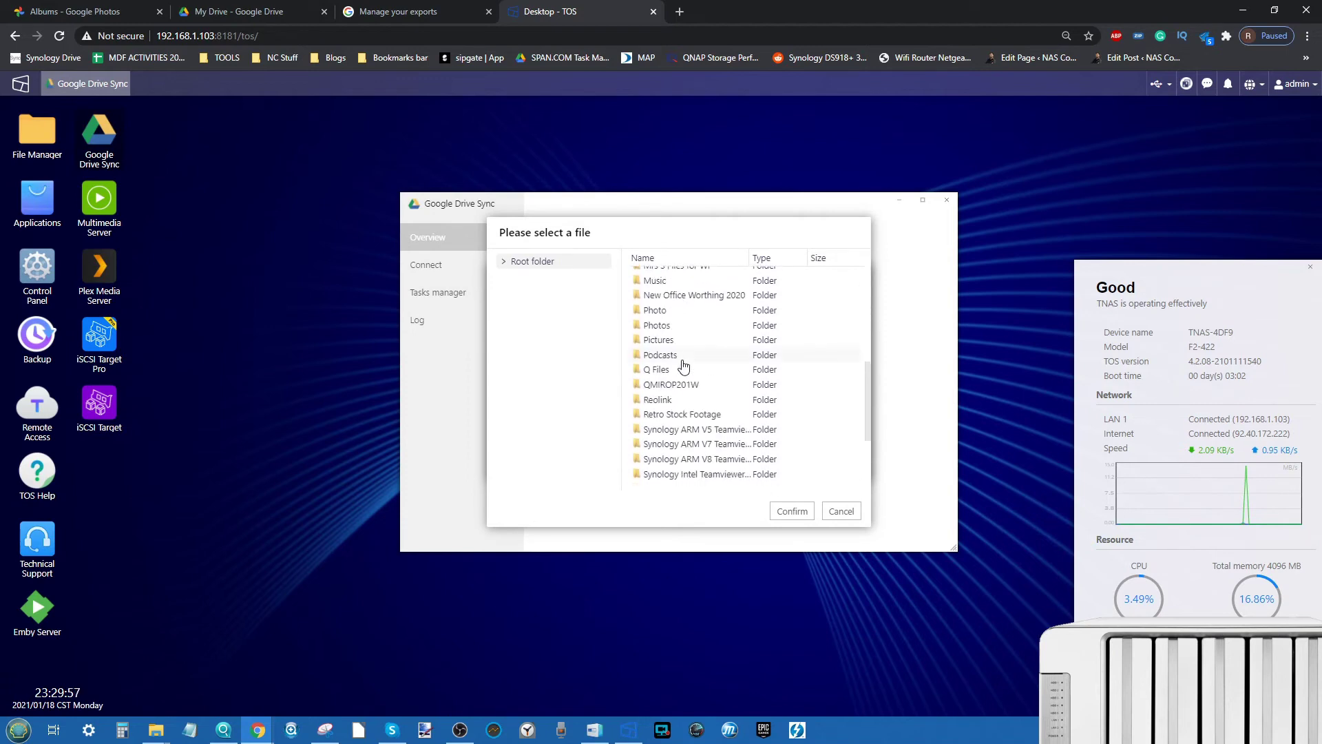
scroll(671, 334, "up", 10)
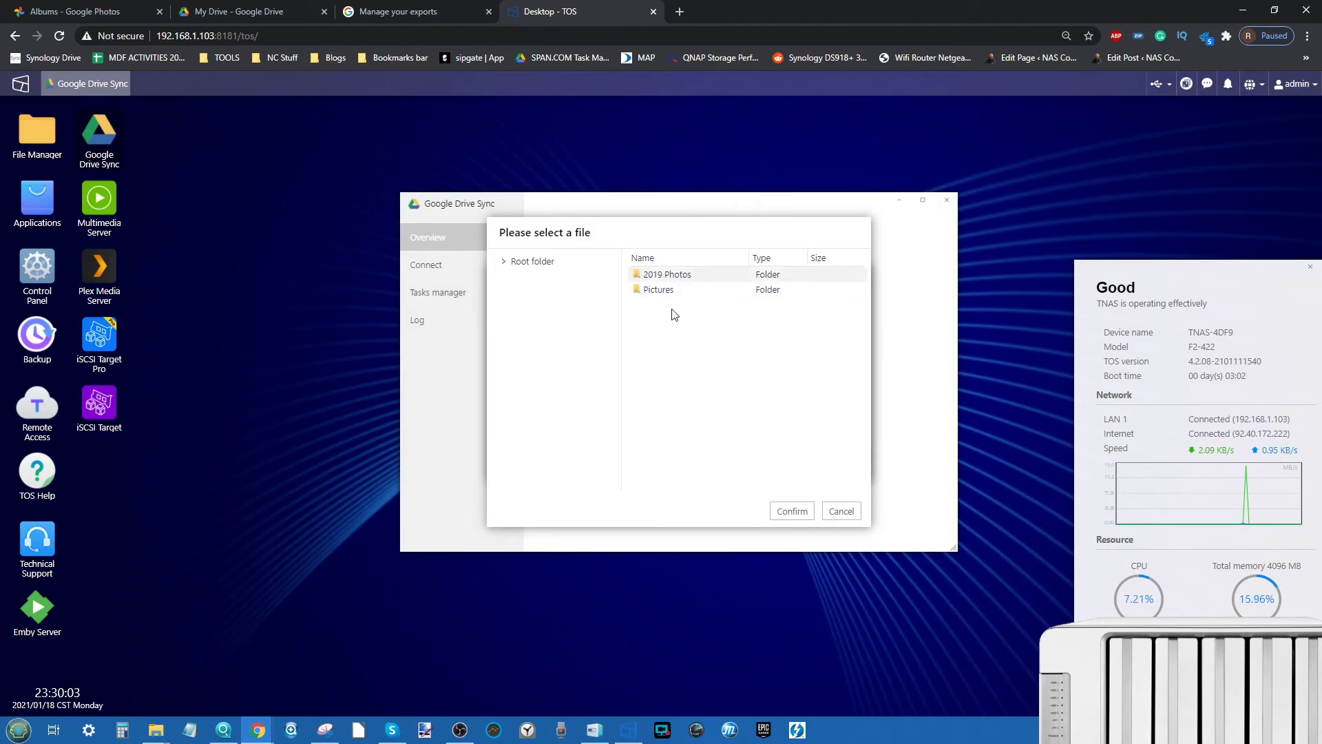
left_click(541, 265)
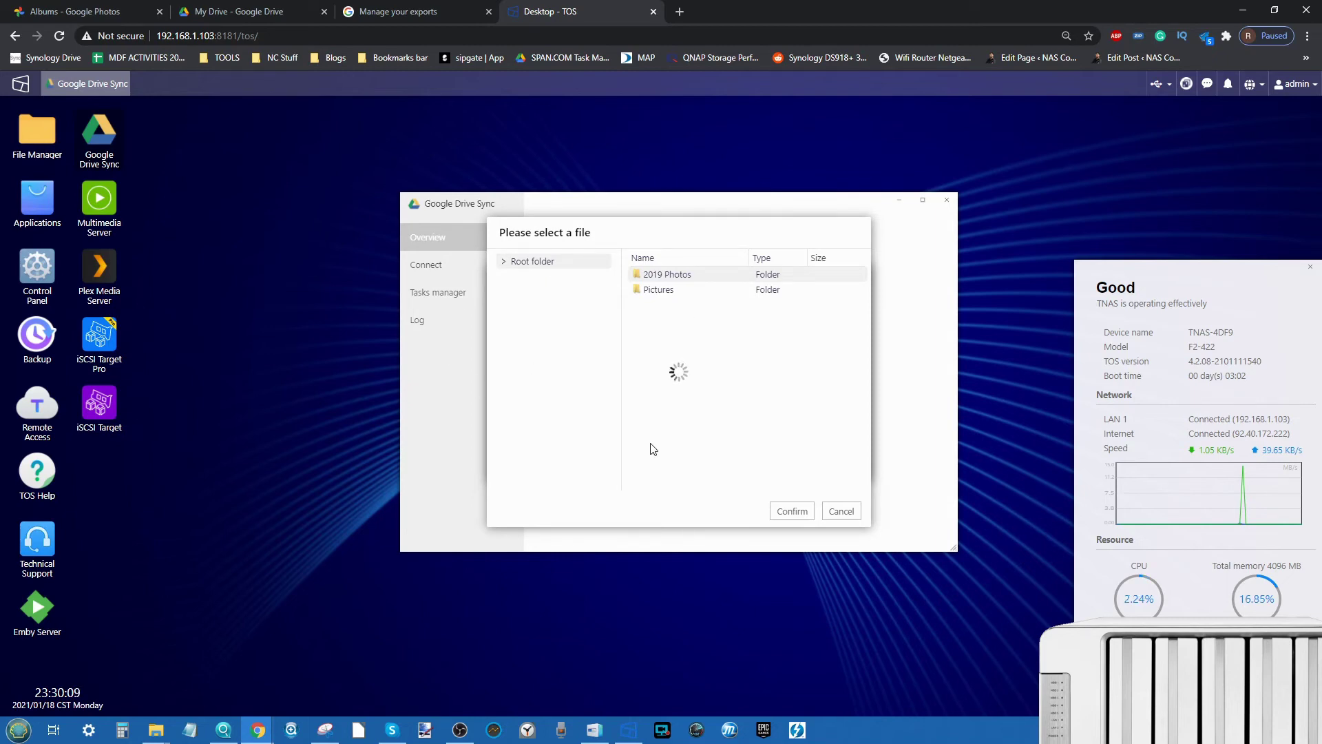
scroll(652, 449, "down", 3)
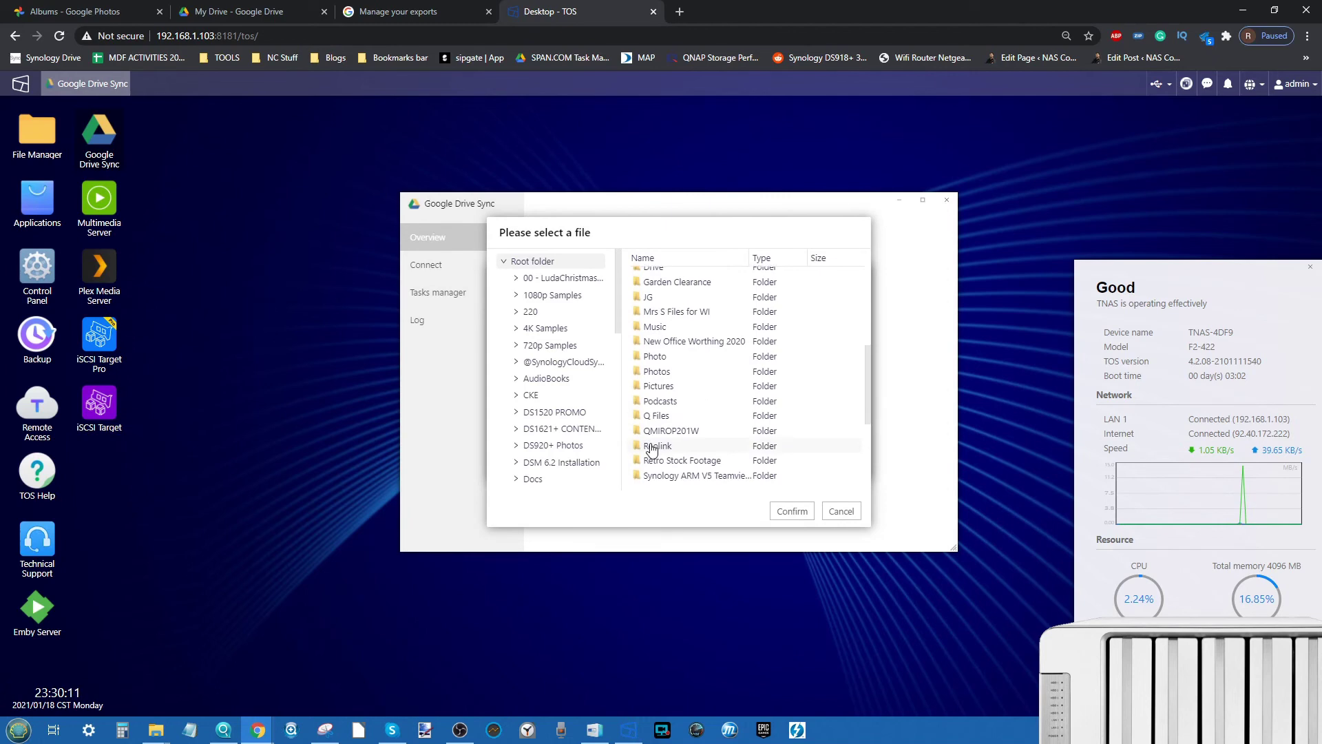
left_click(791, 510)
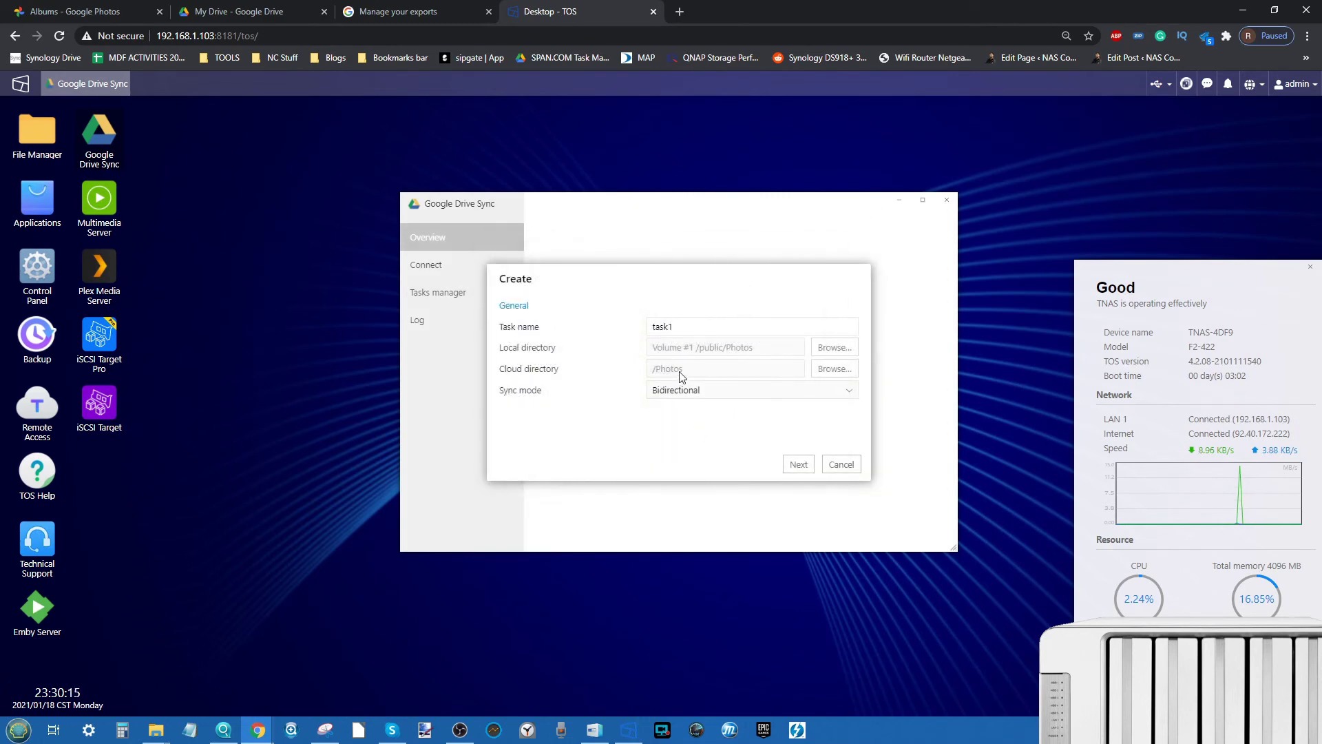
left_click(219, 11)
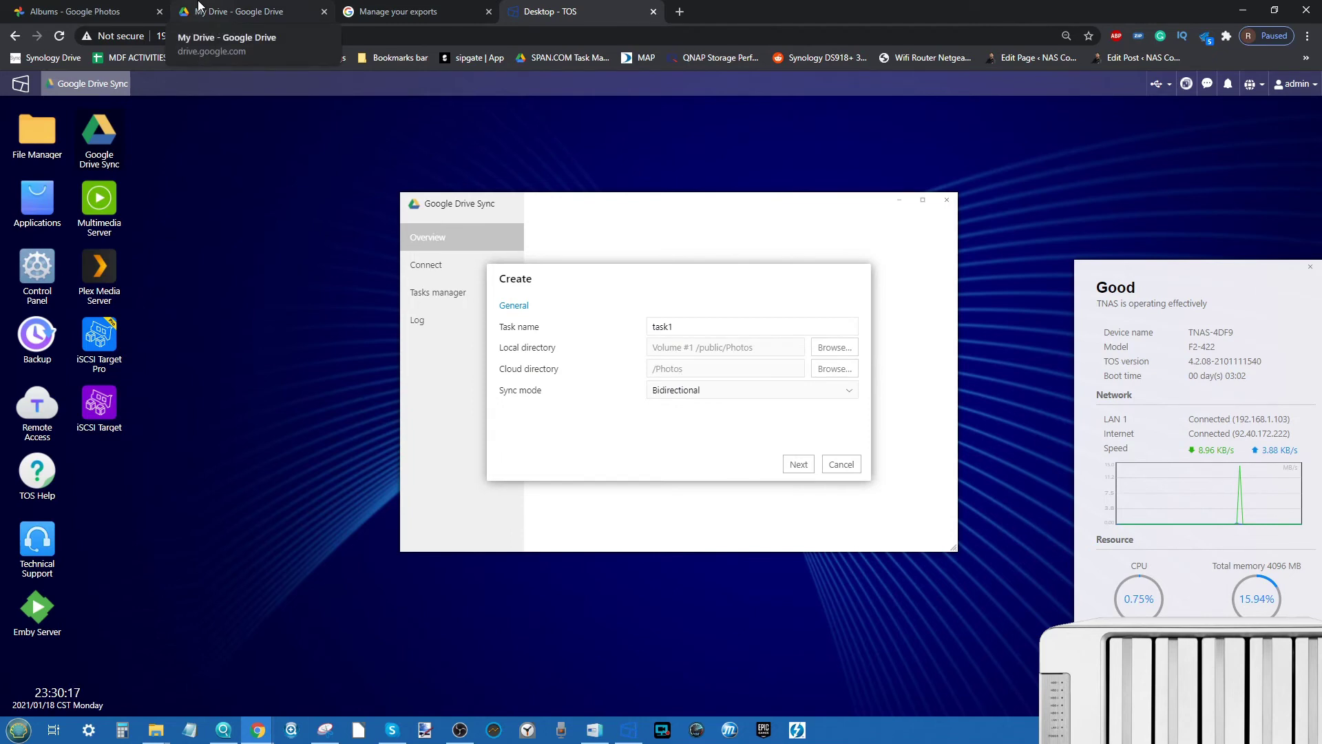
Confirm My Drive contains a Photos folder, then open task1's Sync mode dropdown.
scroll(529, 406, "down", 1)
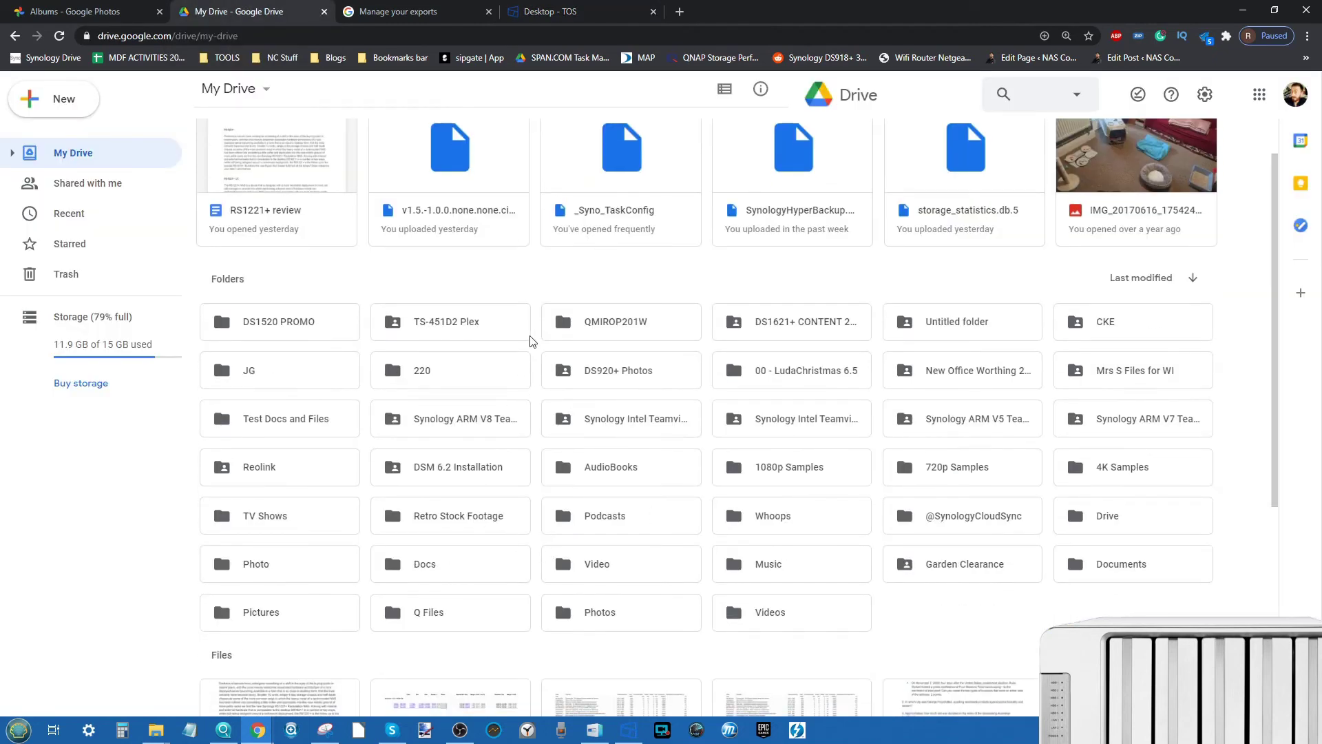
left_click(572, 9)
left_click(747, 399)
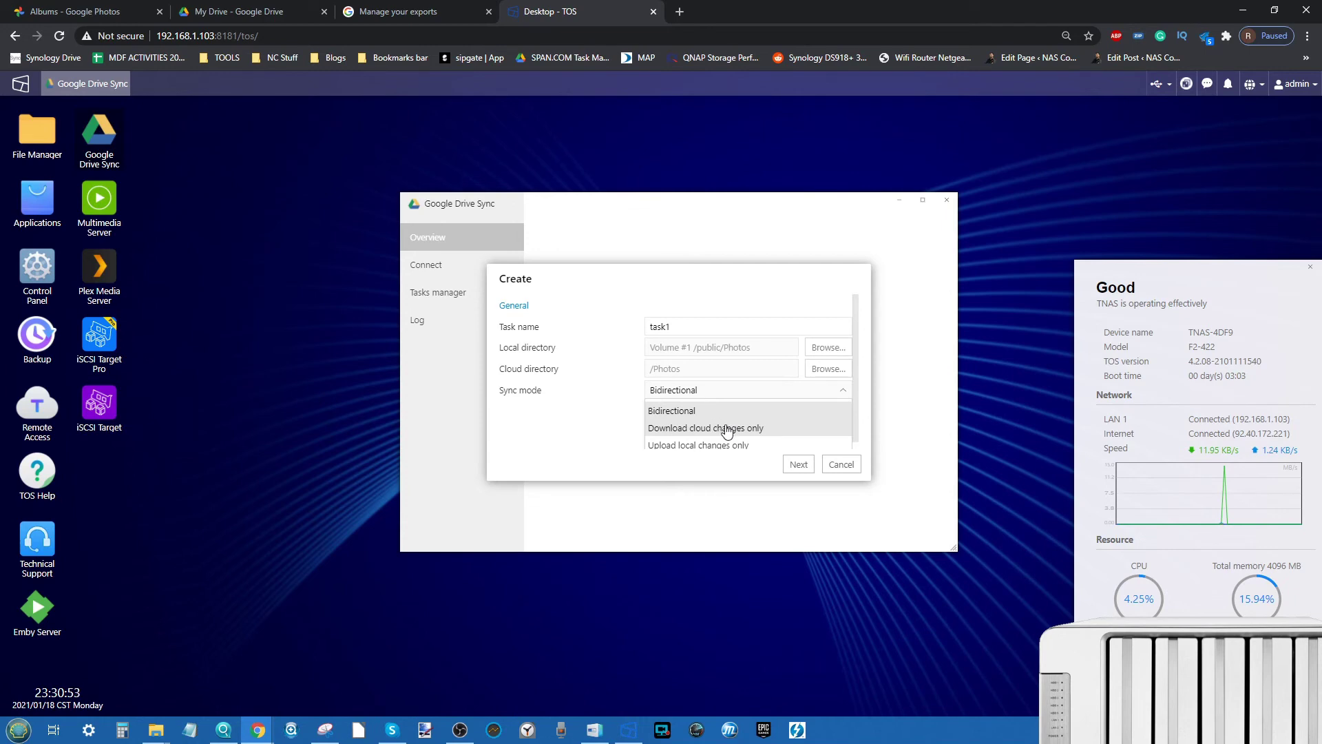
Keep the Bidirectional sync mode and continue to task1's details summary.
scroll(716, 444, "down", 1)
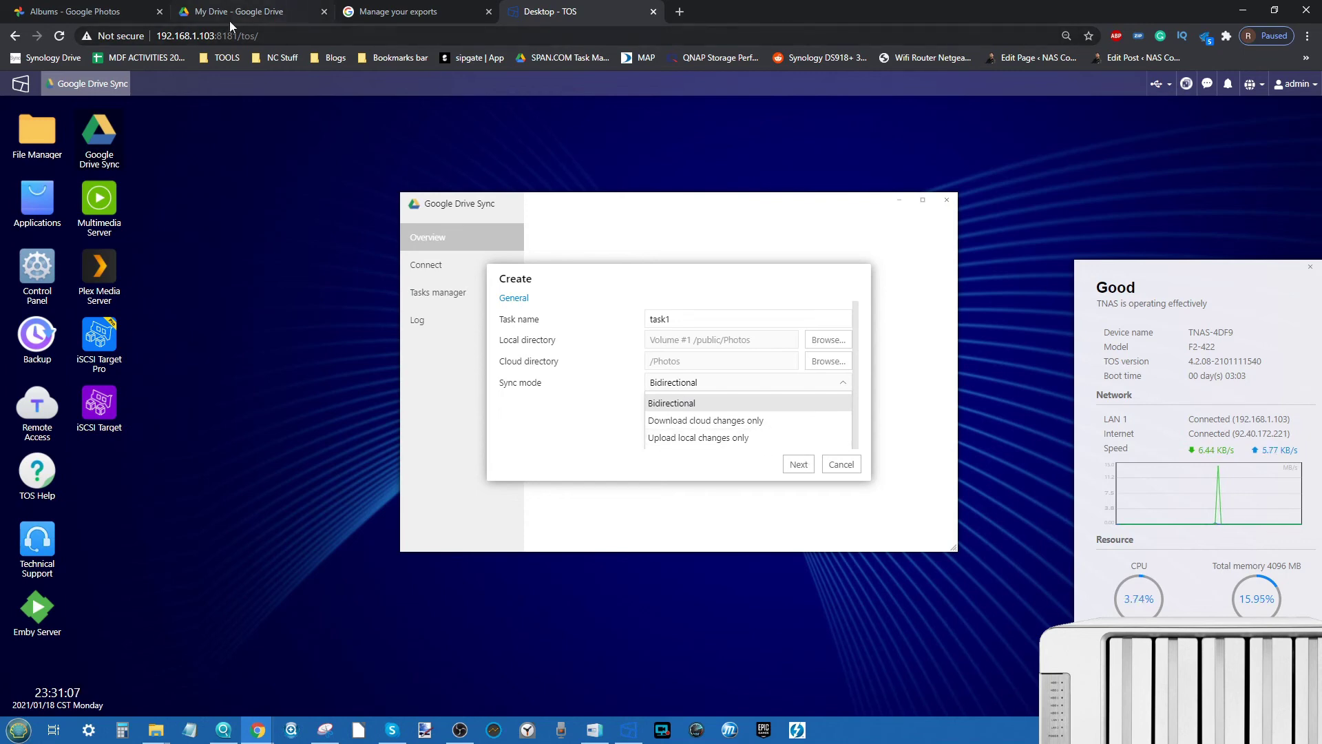
left_click(681, 406)
left_click(804, 464)
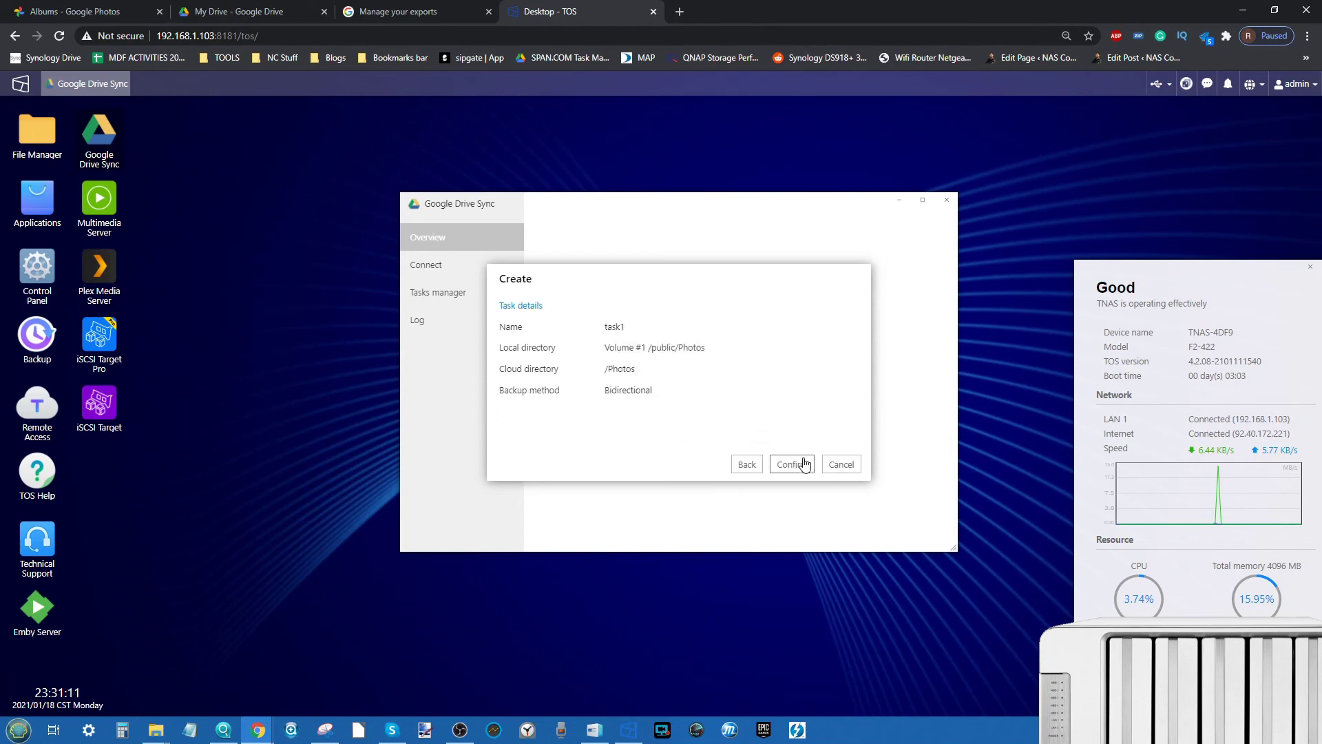
Create task1, review its Connect, Tasks manager and Log pages, then open File Manager.
left_click(800, 467)
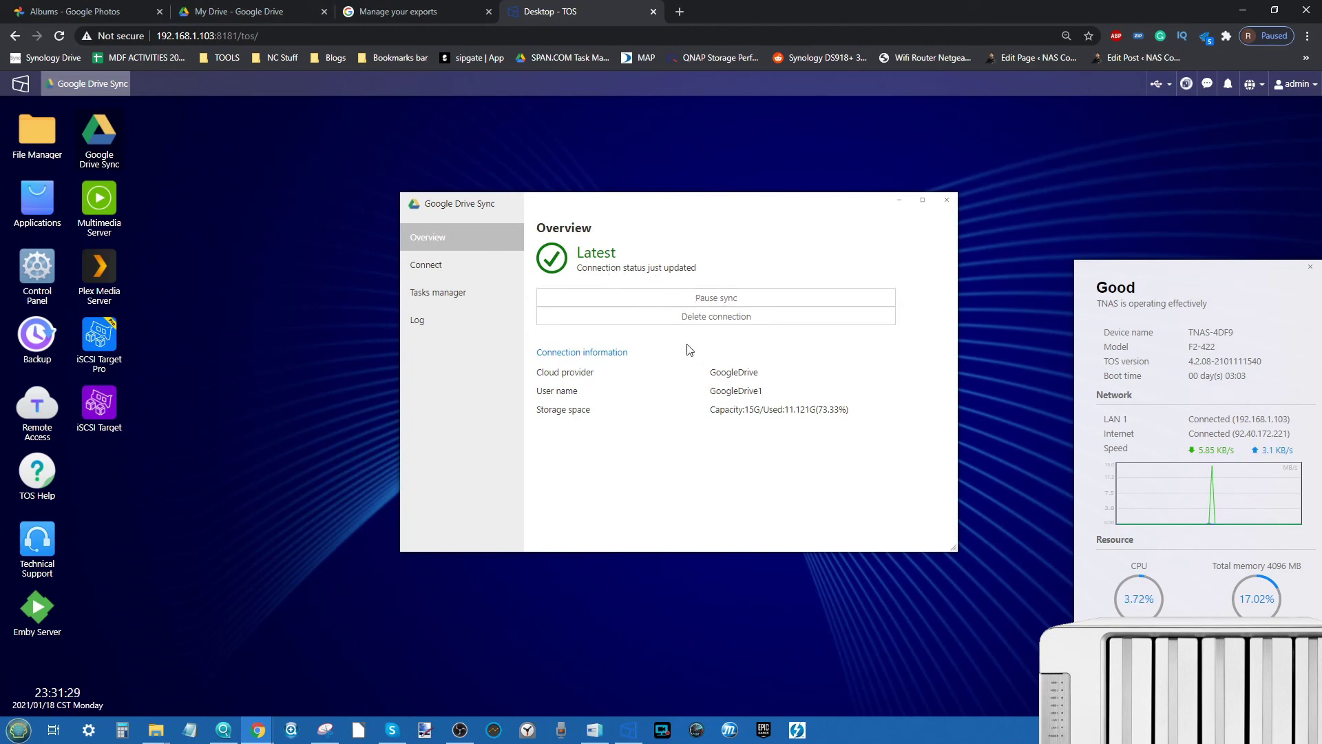
left_click(457, 267)
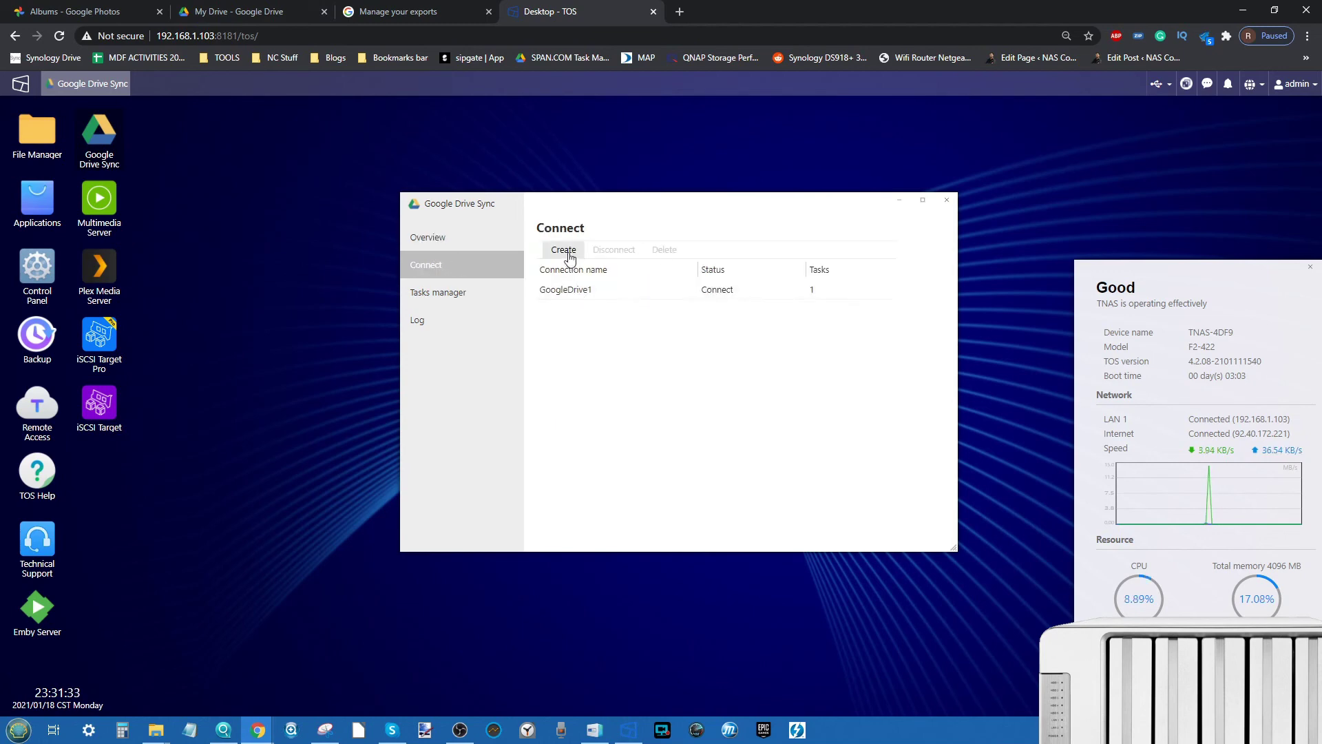
left_click(453, 293)
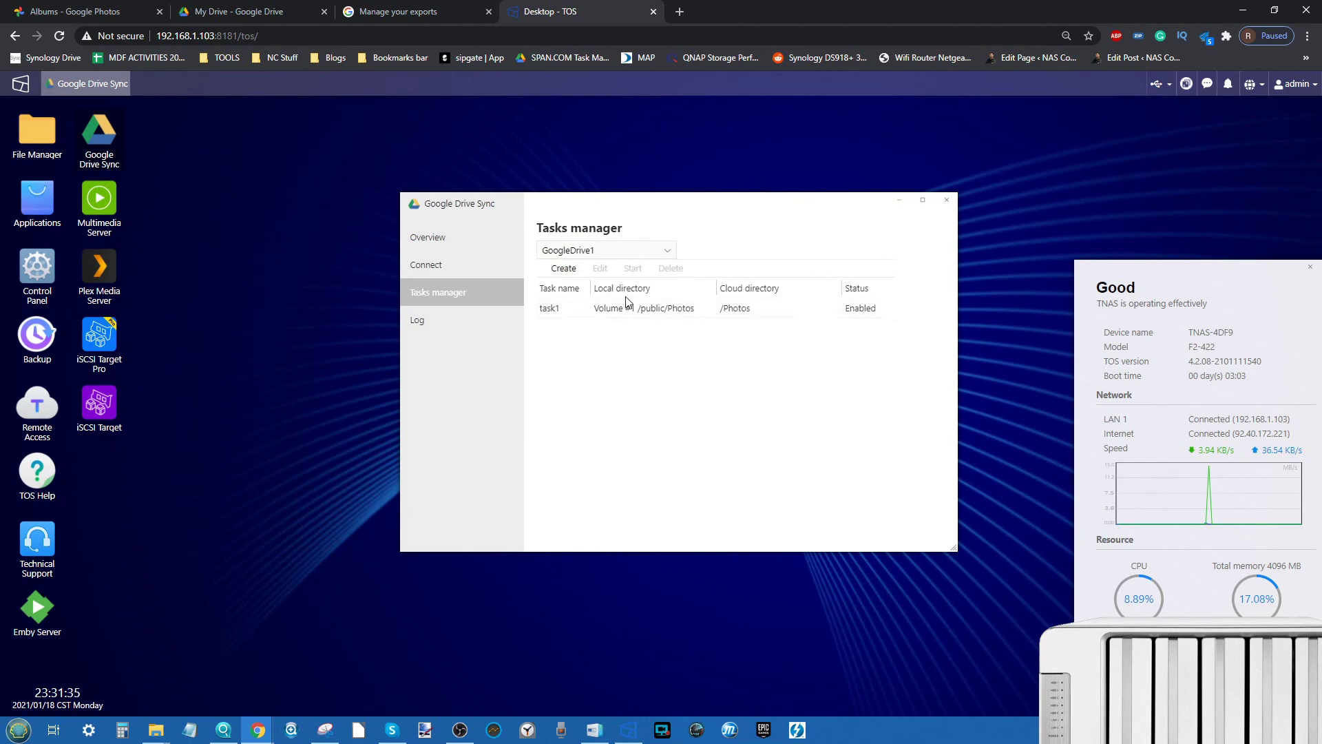
left_click(434, 320)
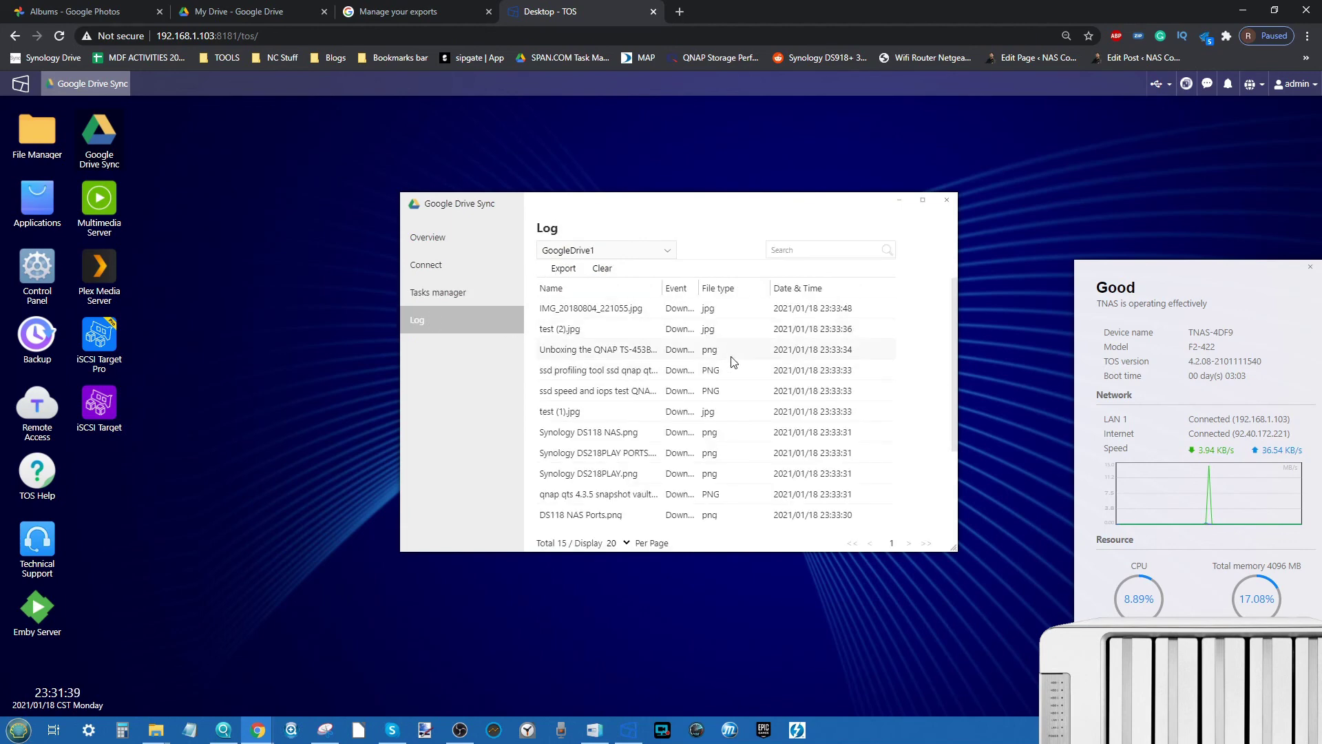
left_click(457, 266)
left_click(450, 241)
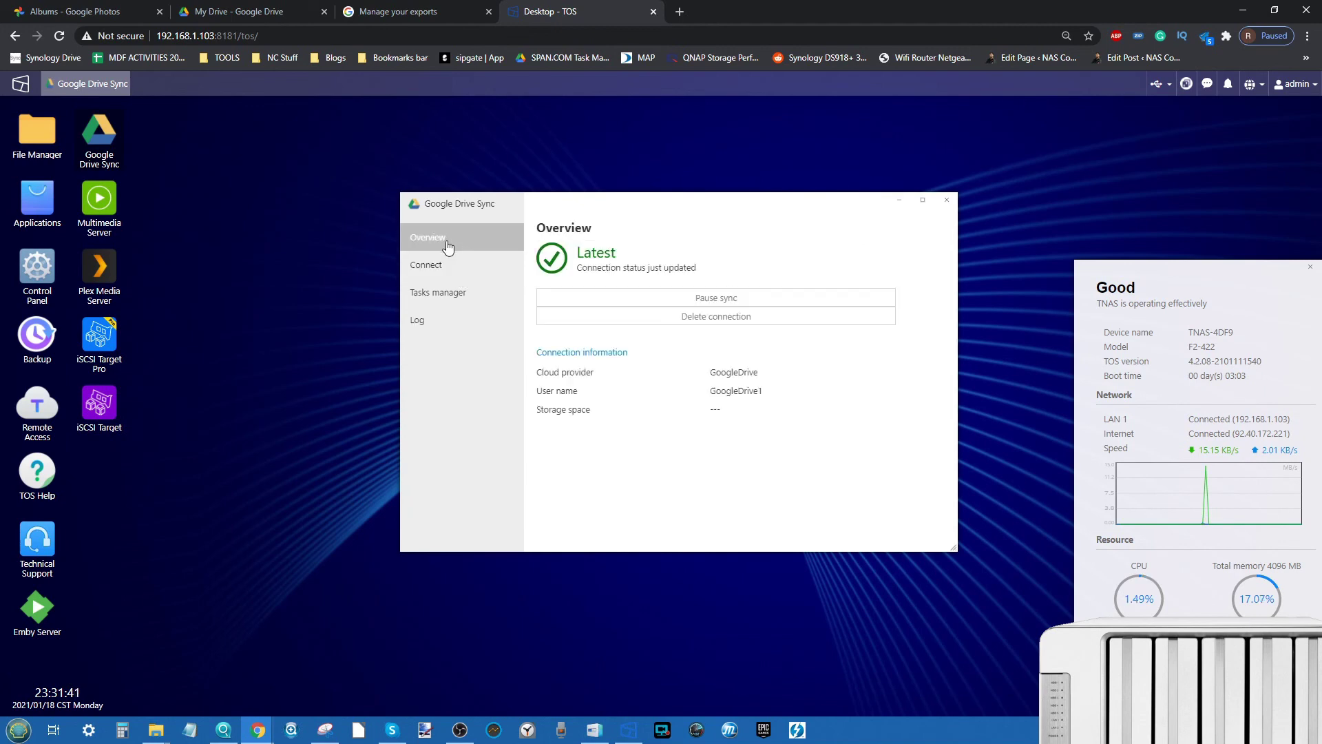
left_click(38, 138)
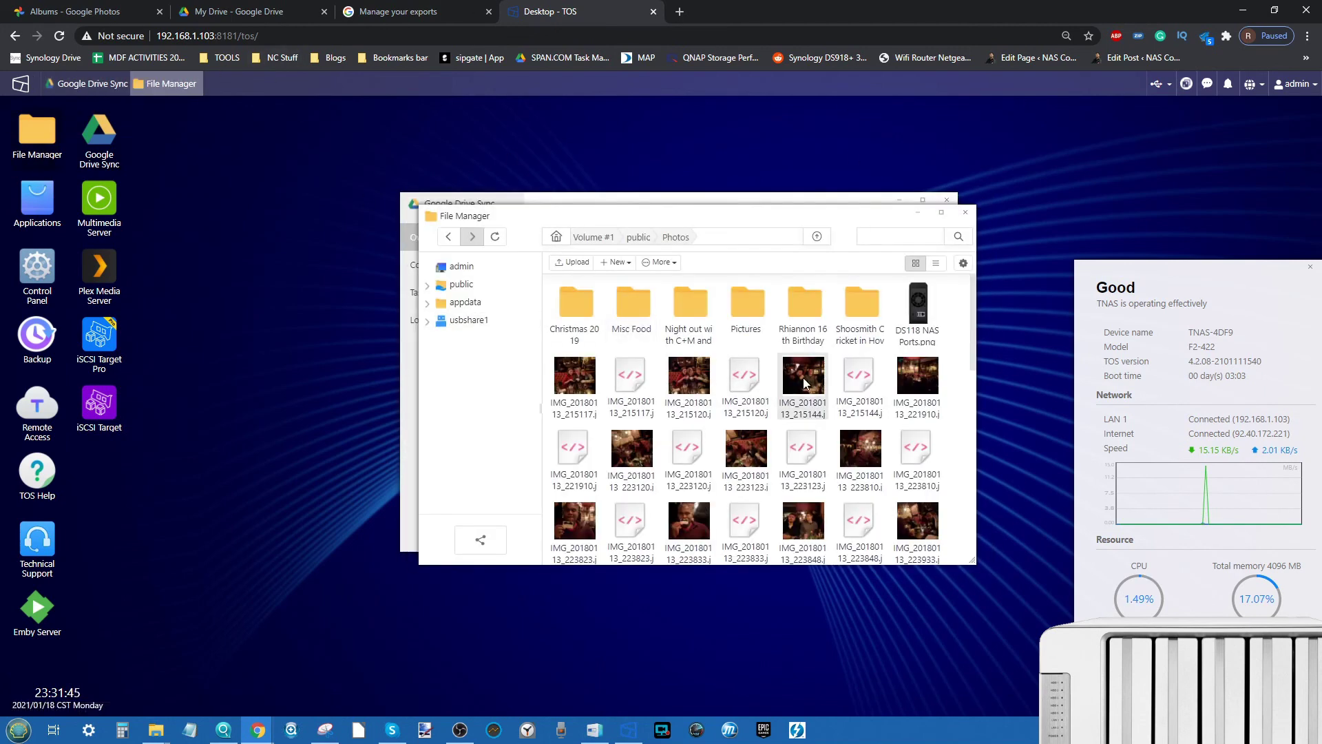
Check the synced test images in public/Photos, reopening the folder to refresh it.
scroll(917, 326, "down", 1)
scroll(917, 326, "down", 10)
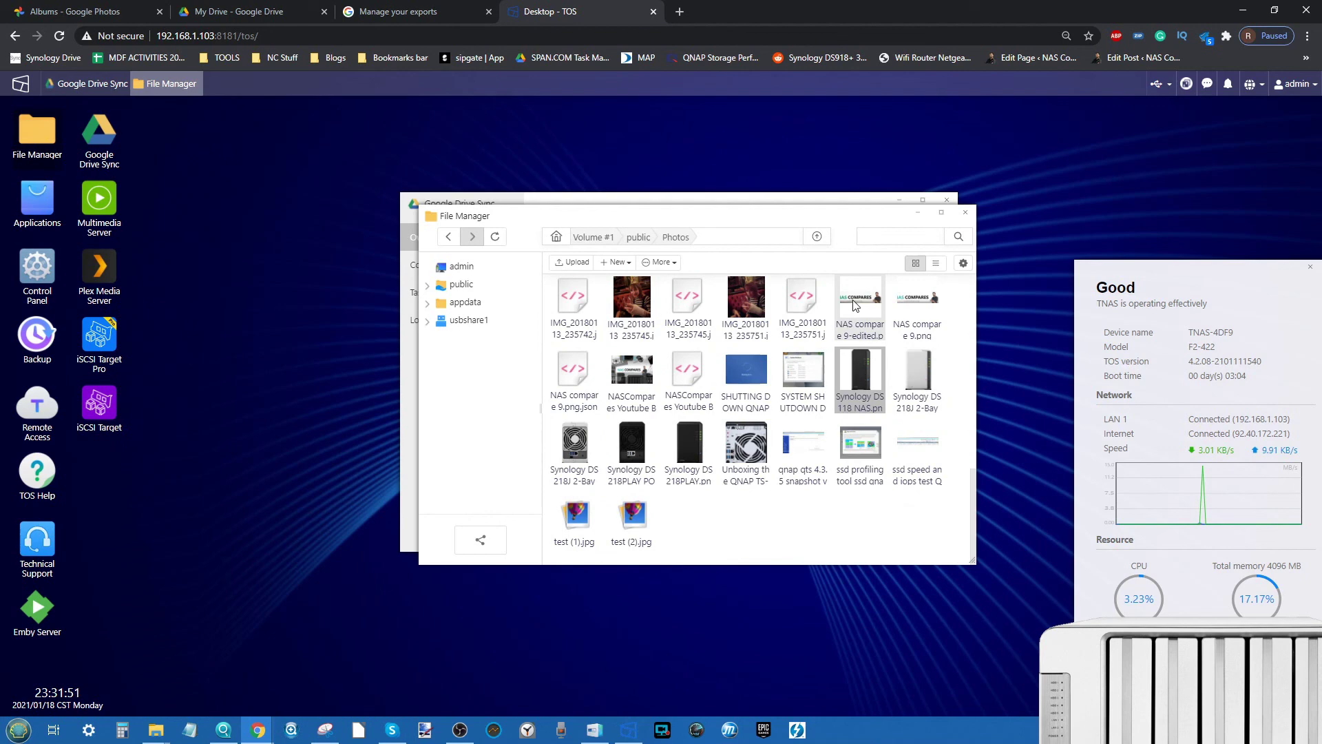
left_click(634, 519)
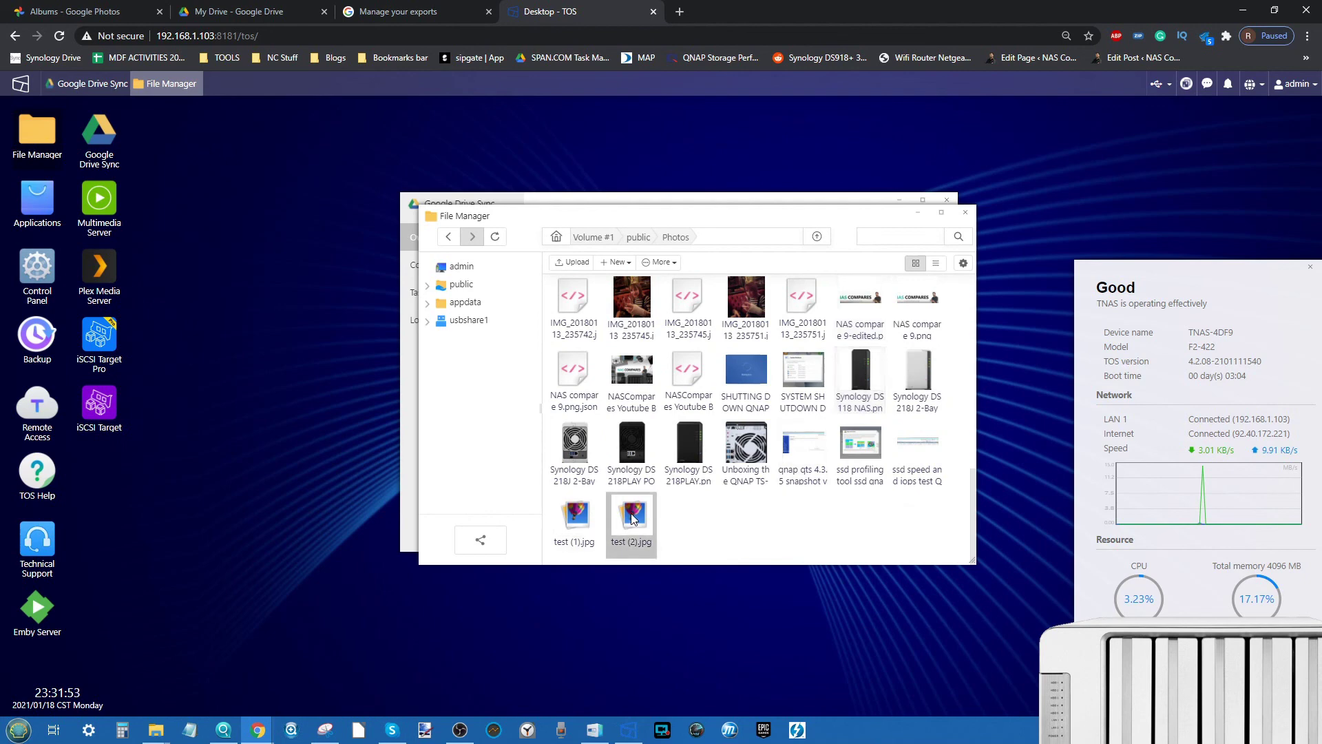
left_click(636, 237)
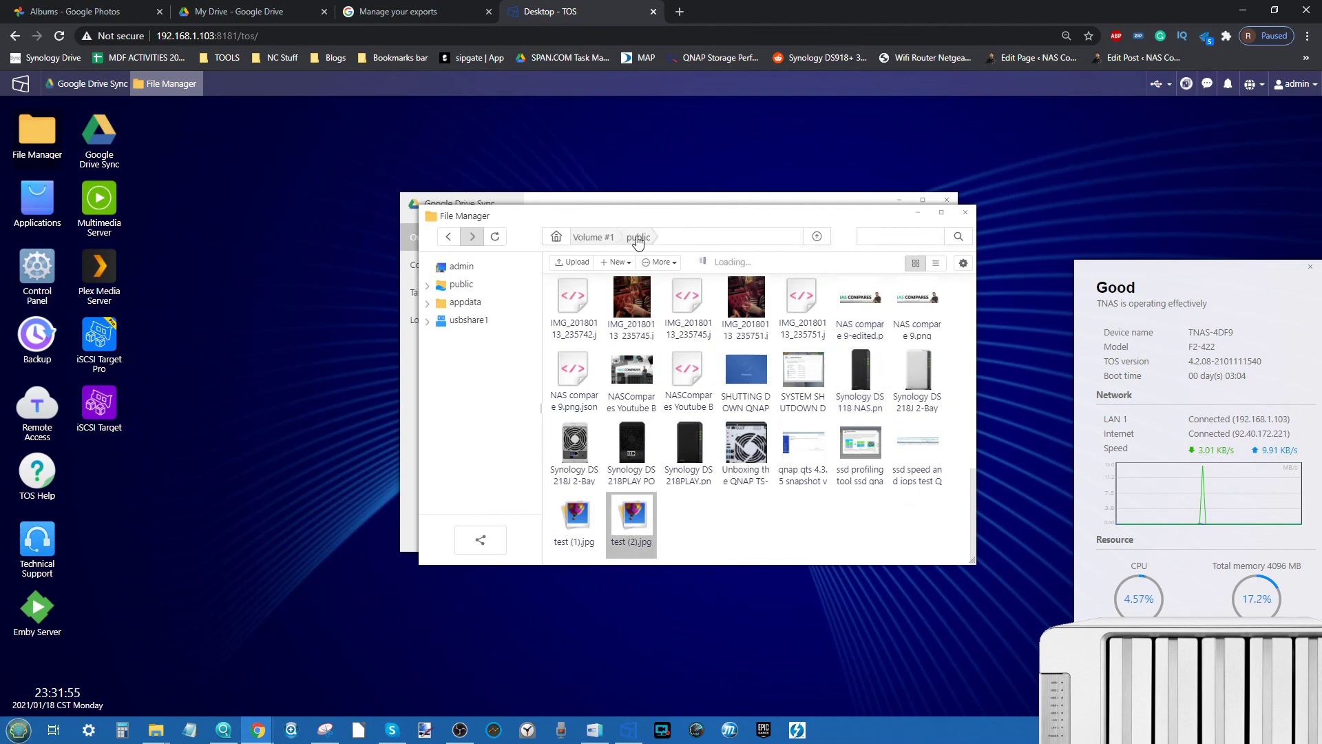
double_click(580, 313)
scroll(737, 538, "down", 10)
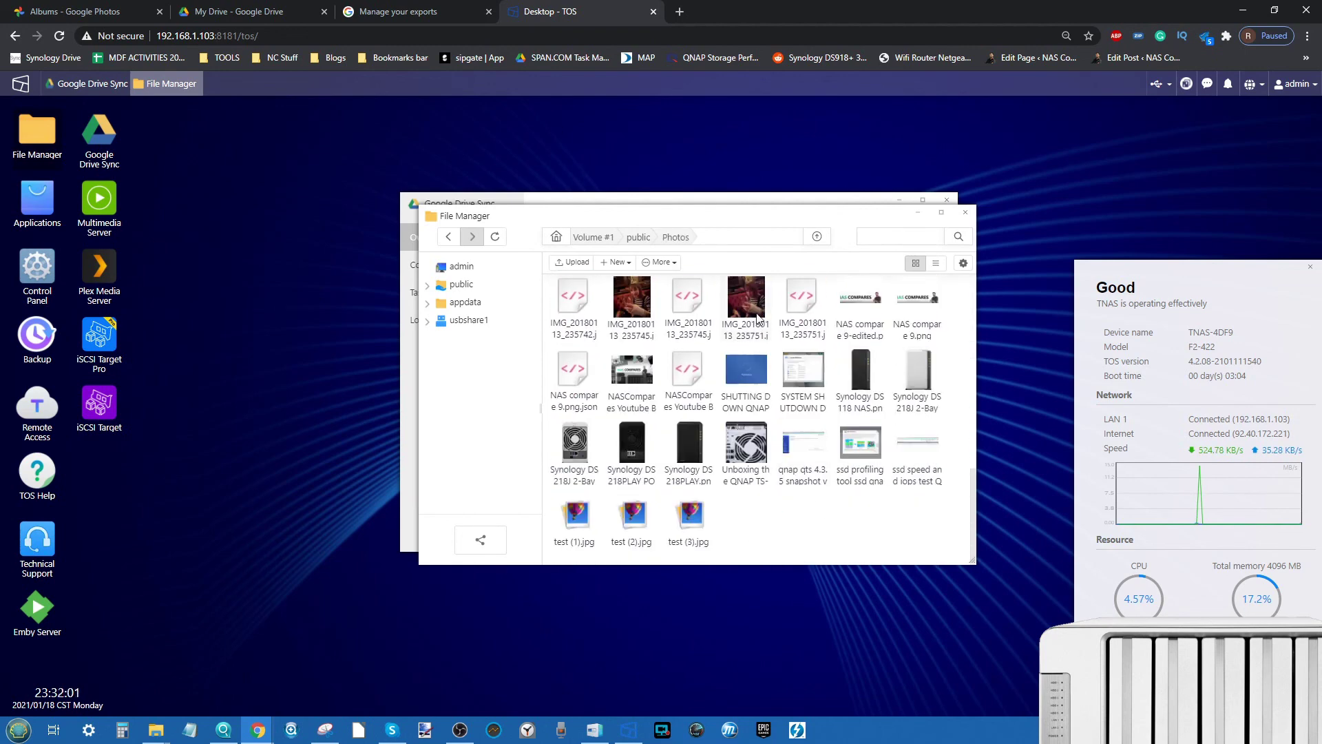
Open Google Drive's Photos folder to see test (1)–(3).jpg and DS118 NAS Ports.png.
left_click(241, 11)
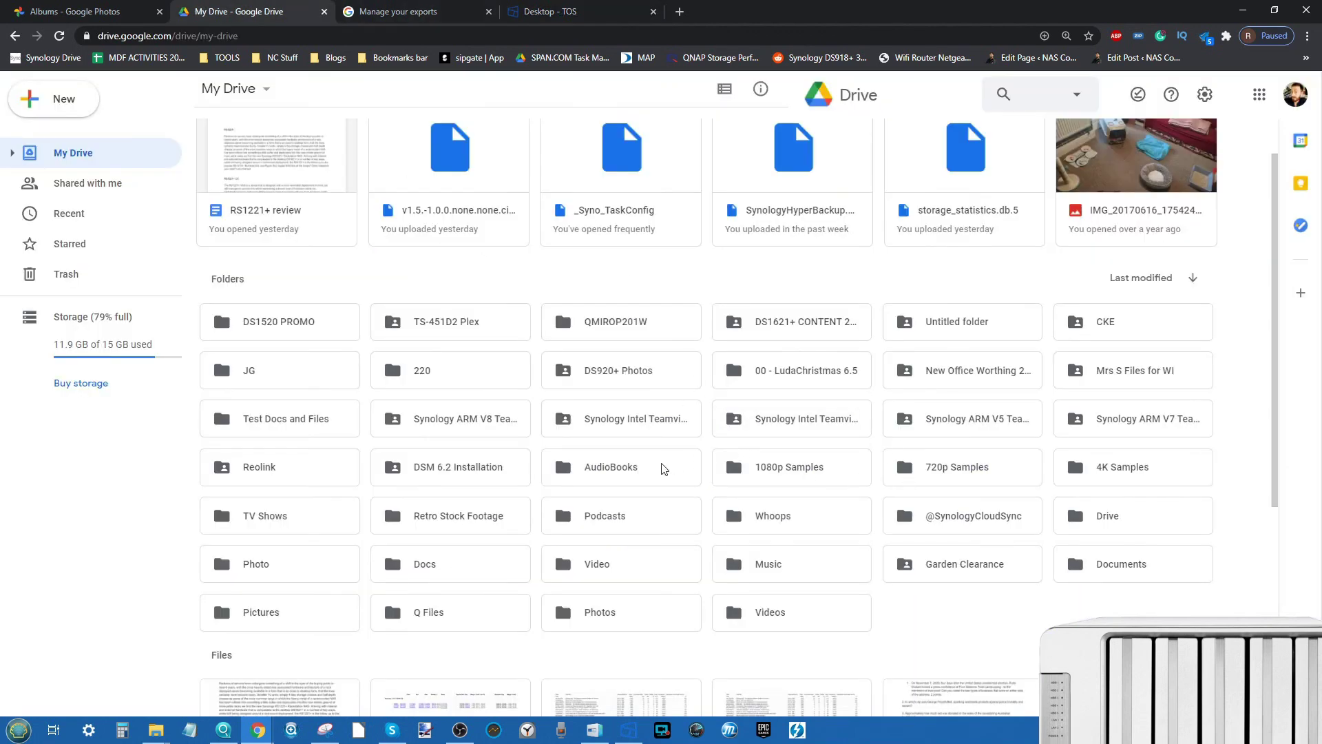
double_click(611, 615)
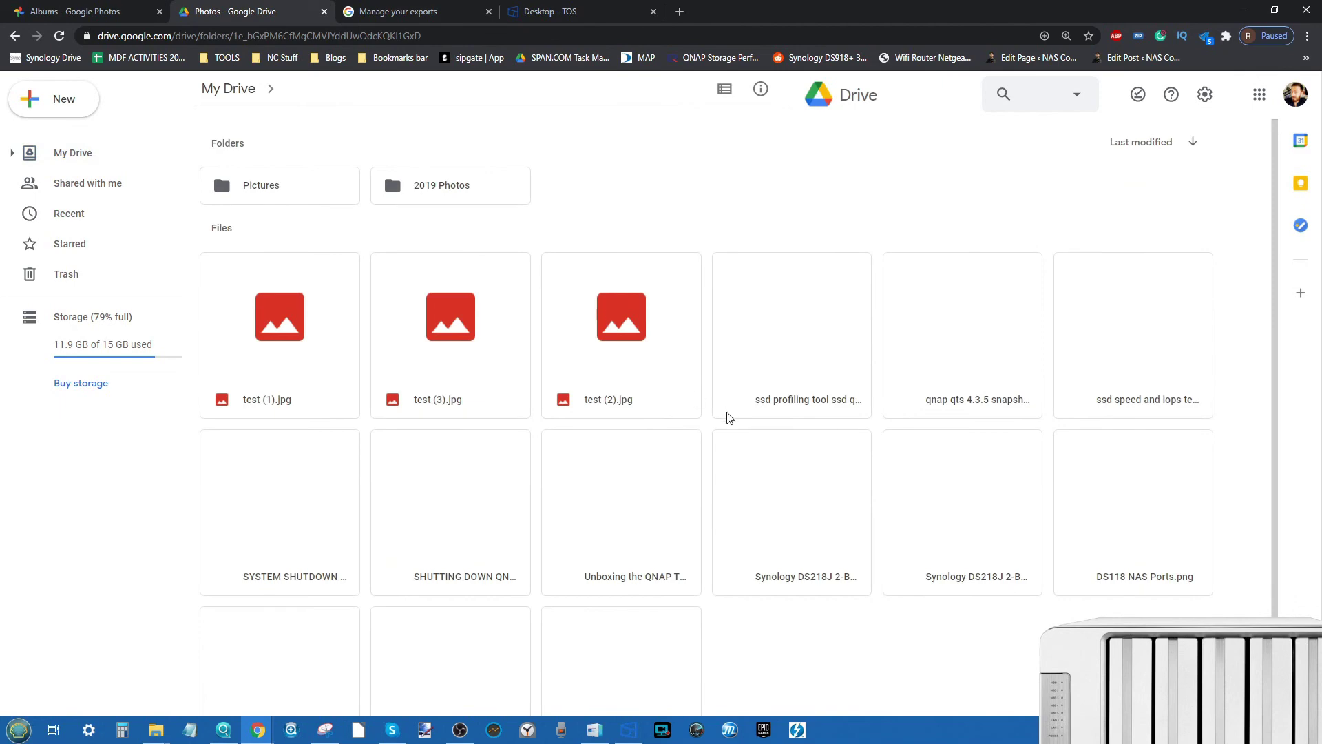
scroll(729, 418, "down", 1)
Return to the TOS desktop and close the File Manager window.
left_click(591, 8)
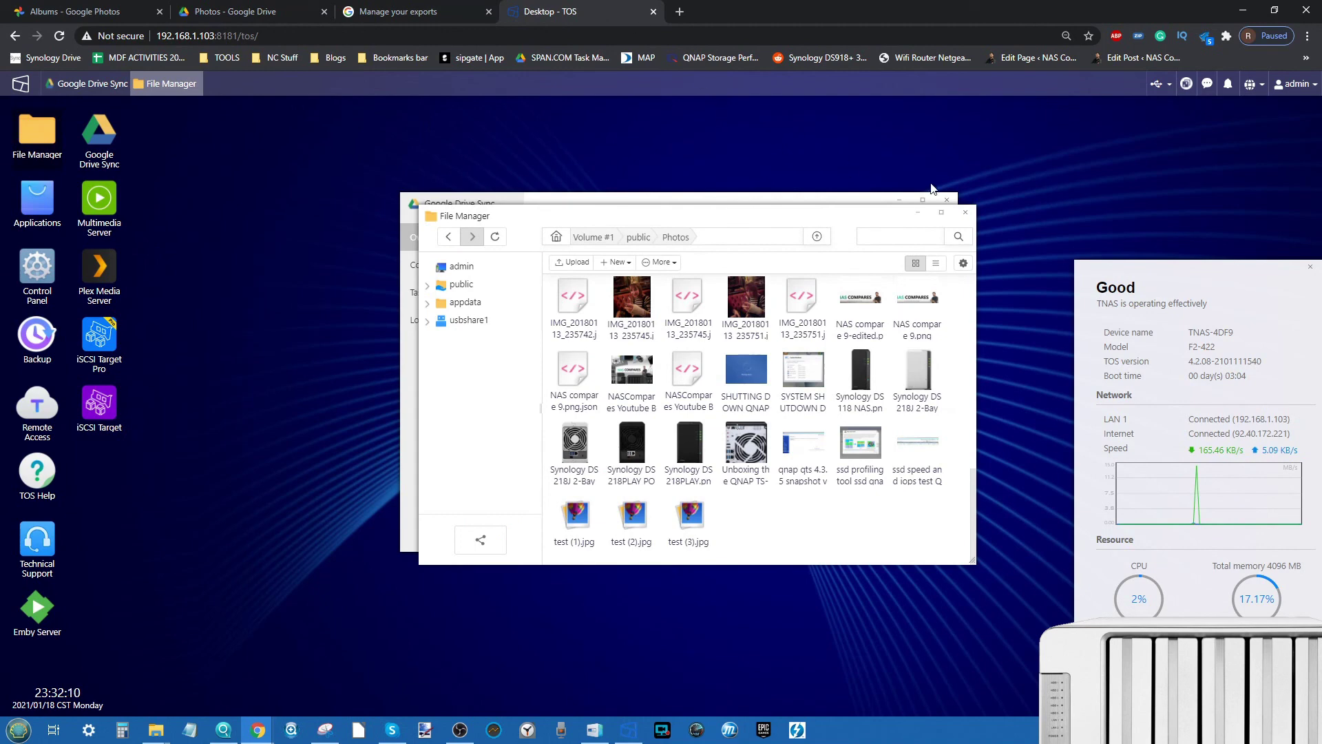
left_click(967, 214)
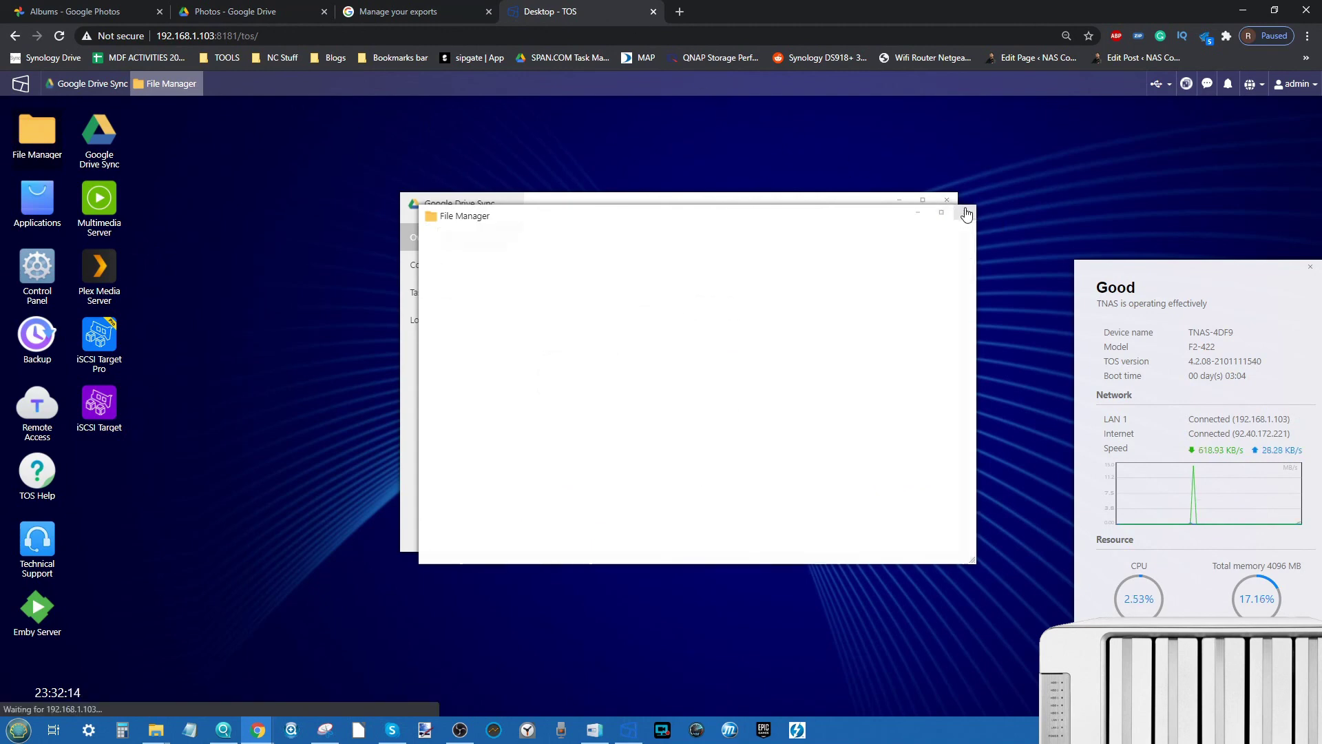